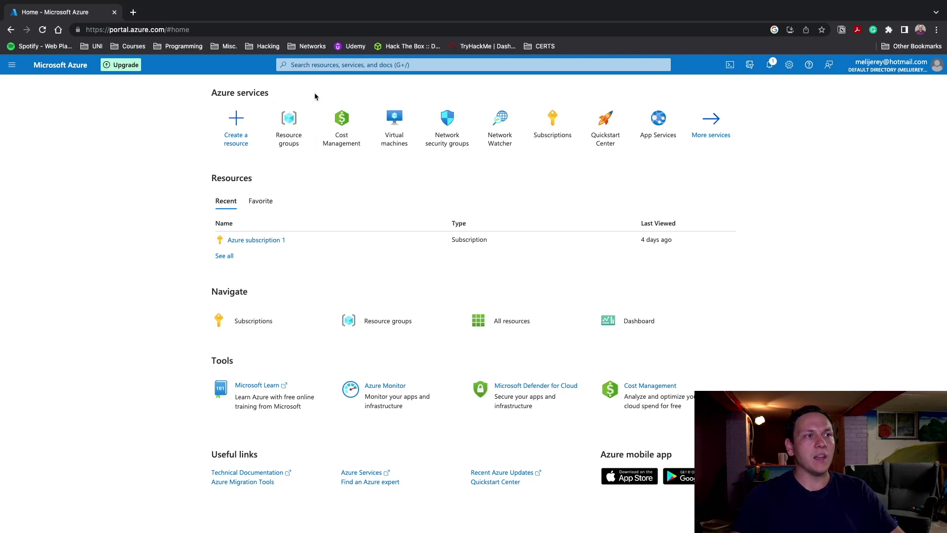
Find and open the Resource groups service through the portal search
left_click(306, 65)
type("res")
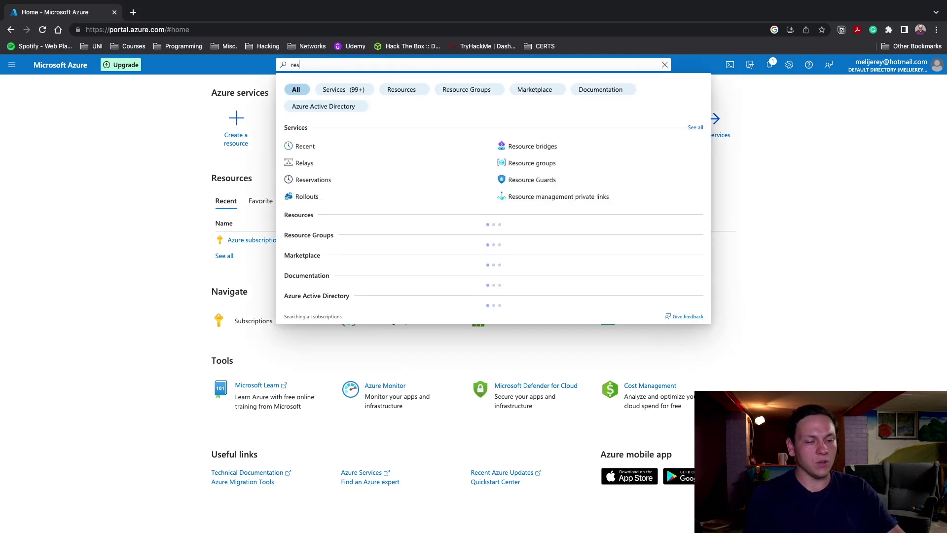
type("ource groups")
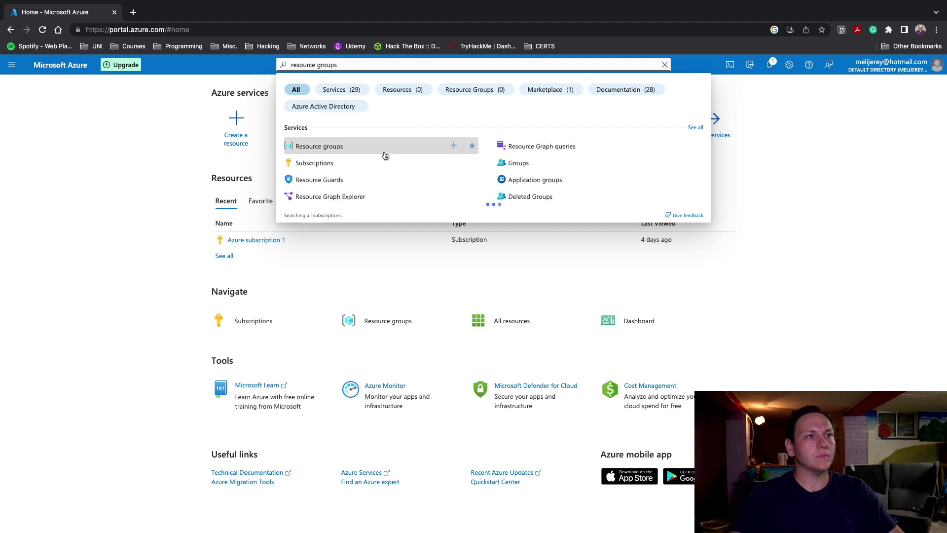
left_click(331, 150)
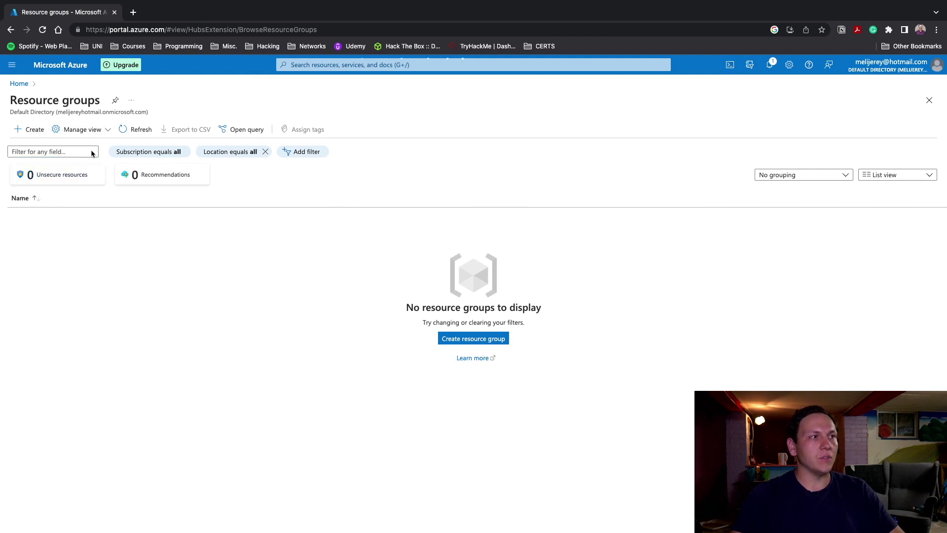
Create the 'firstresource' resource group in East US, fixing a typo in the name
left_click(473, 338)
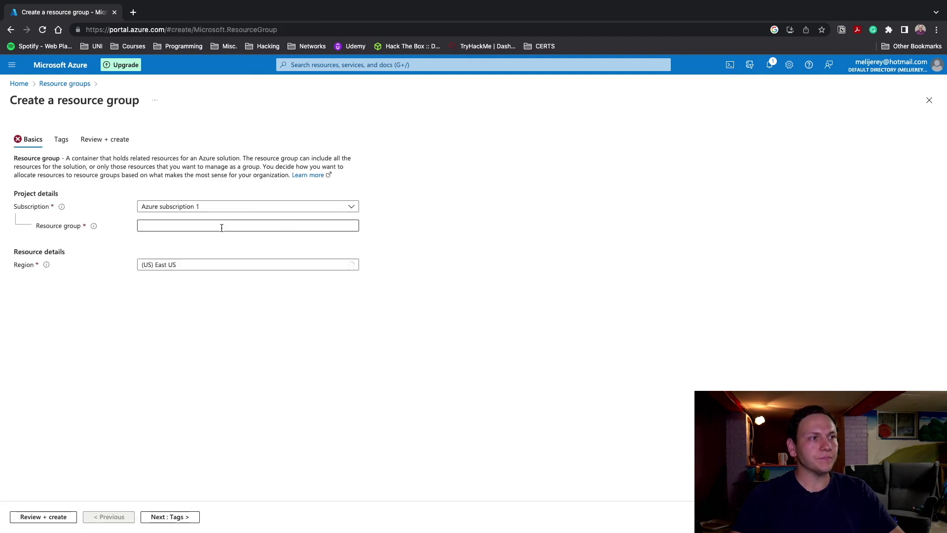
left_click(221, 226)
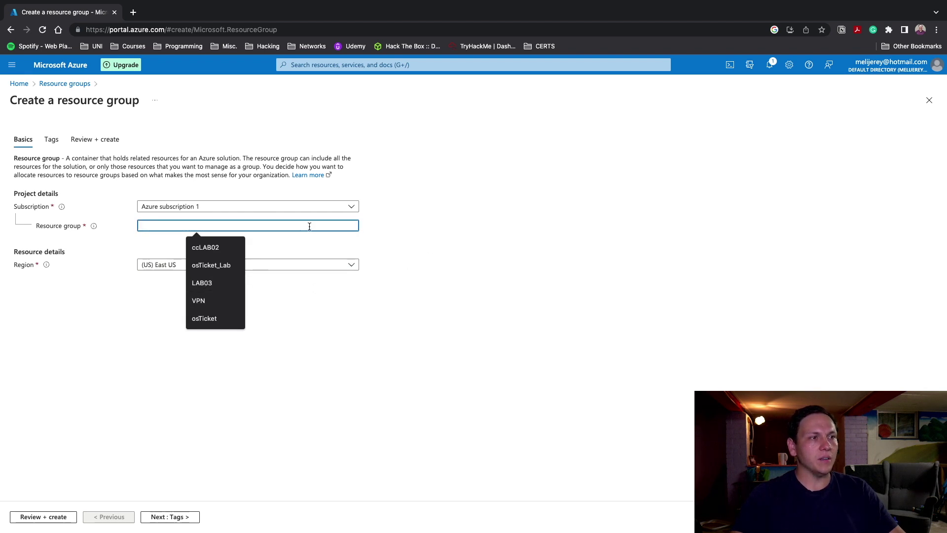
type("firstresou")
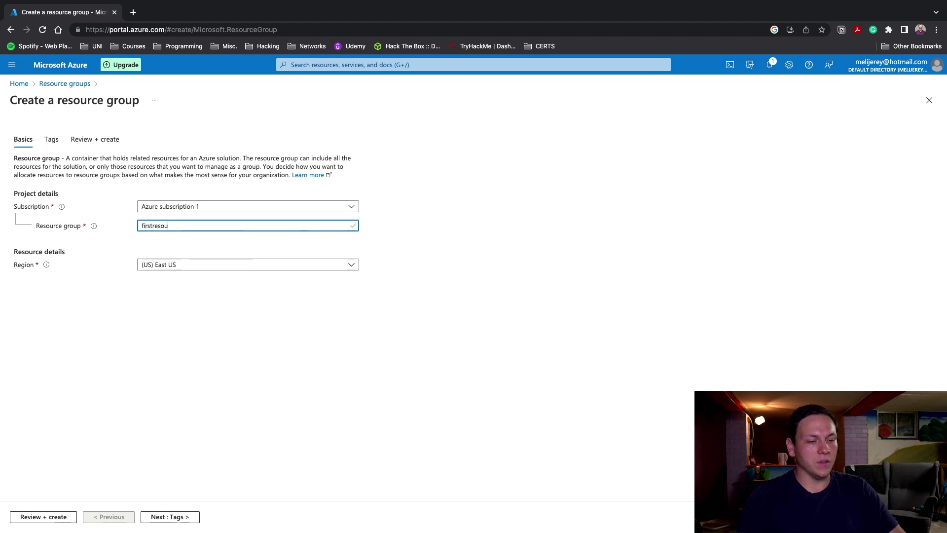
key("BackSpace")
key("BackSpace")
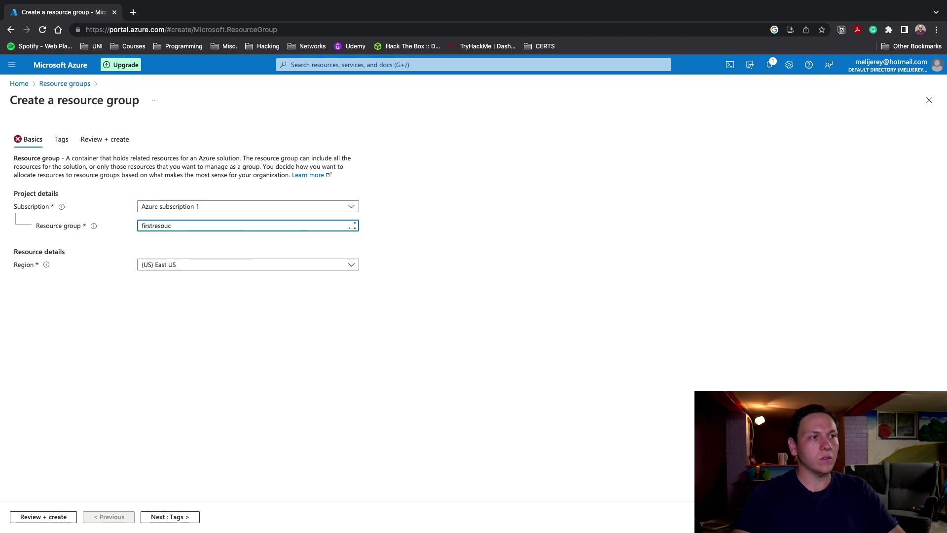
key("BackSpace")
type("rce")
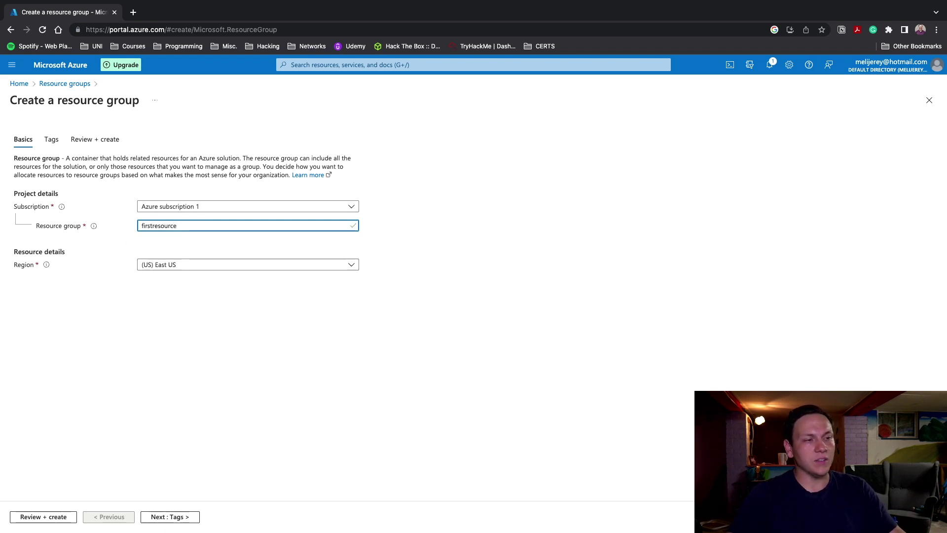
left_click(98, 139)
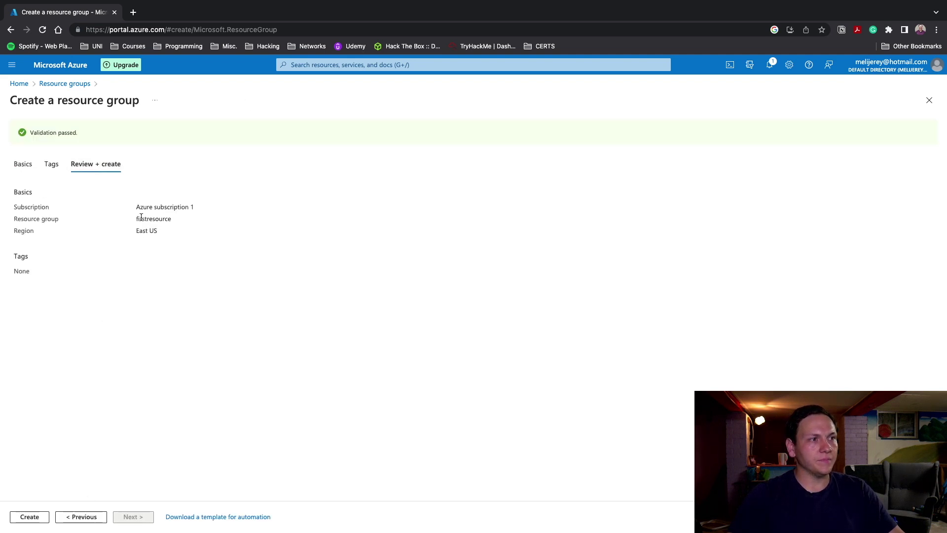
left_click(32, 517)
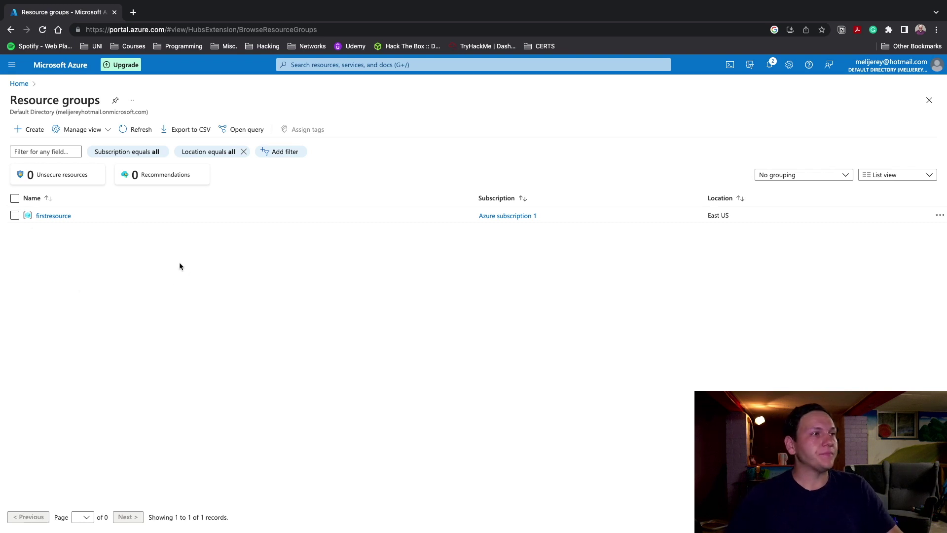
Search 'virtual machines' and start creating a new Azure virtual machine
left_click(395, 68)
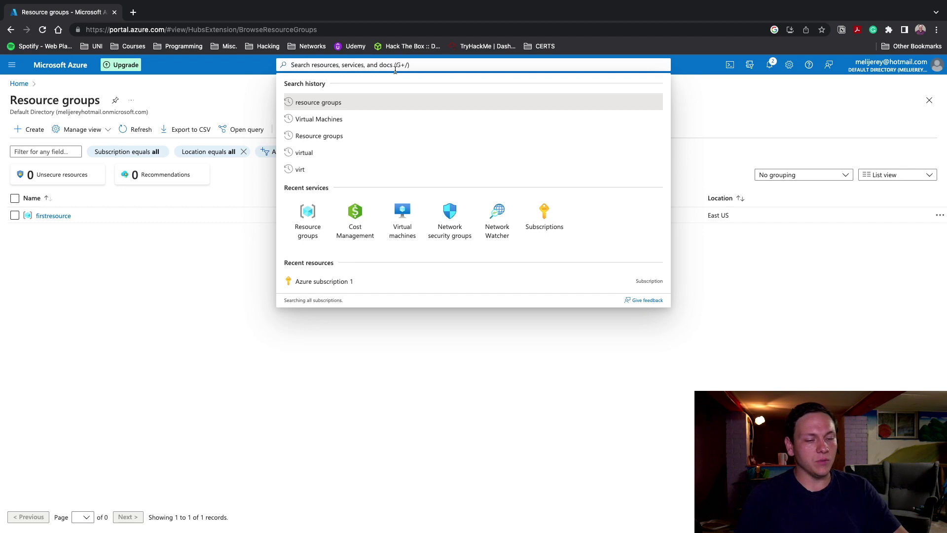
type("virtual machines")
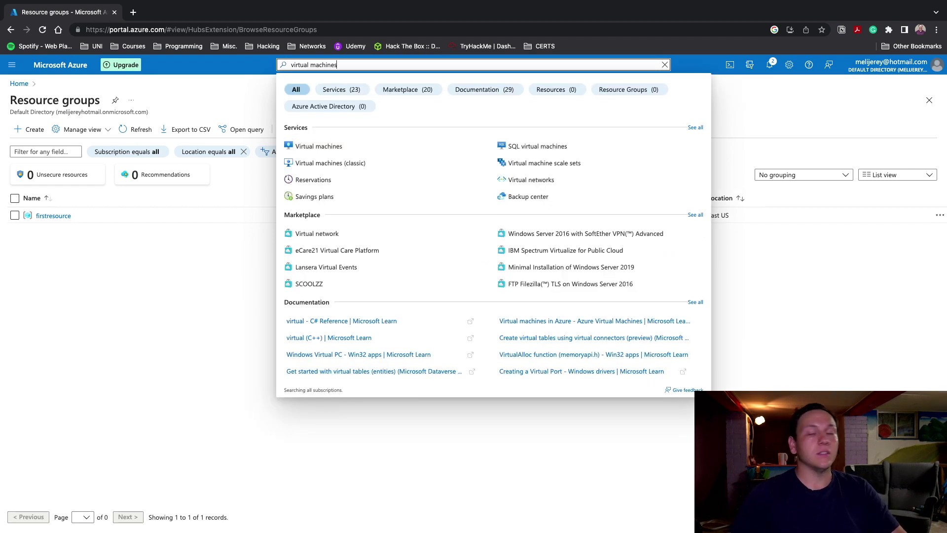
left_click(340, 147)
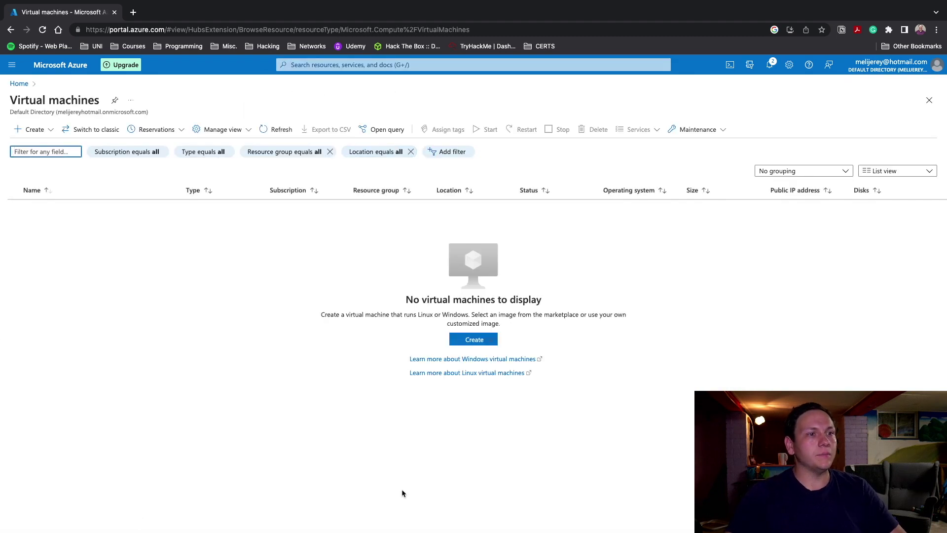
left_click(460, 342)
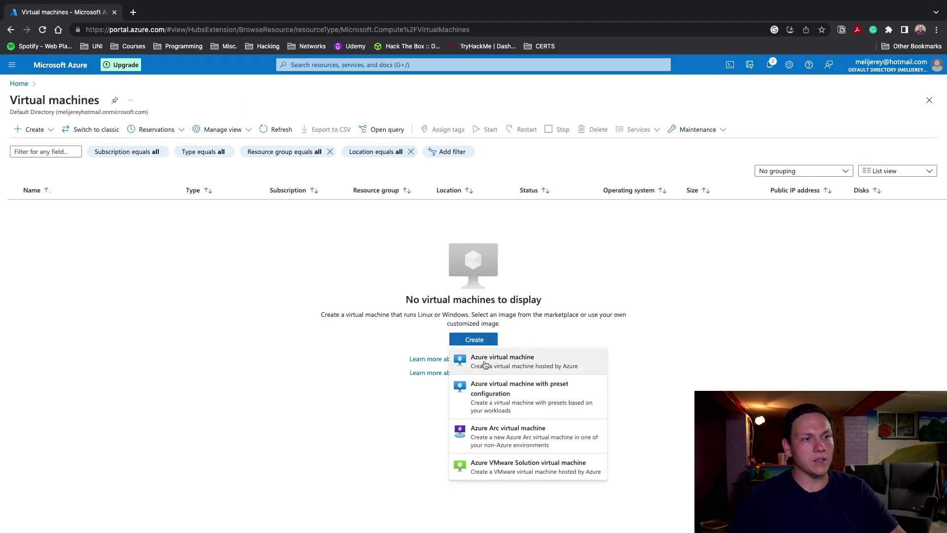
left_click(497, 365)
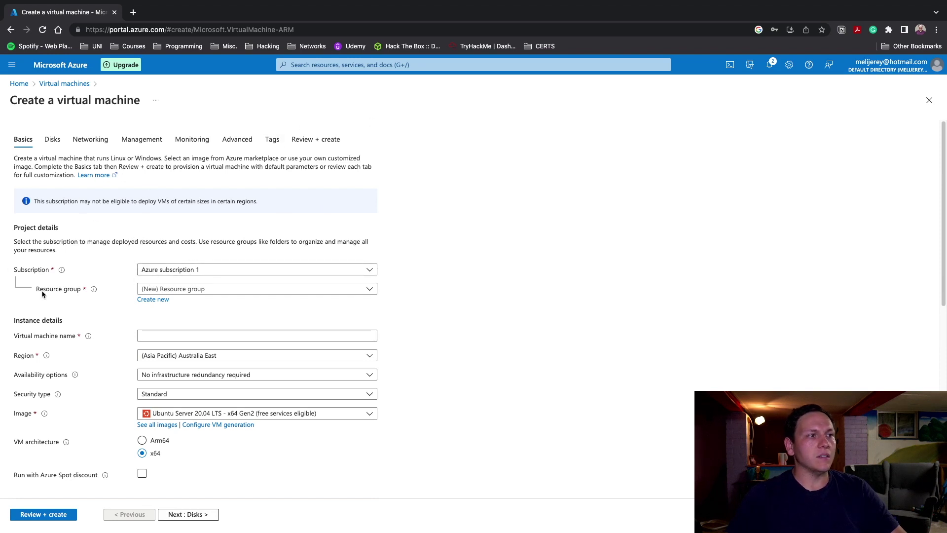
Set resource group firstresource, name VM01, and image Windows 10 Pro 21H2
left_click(217, 290)
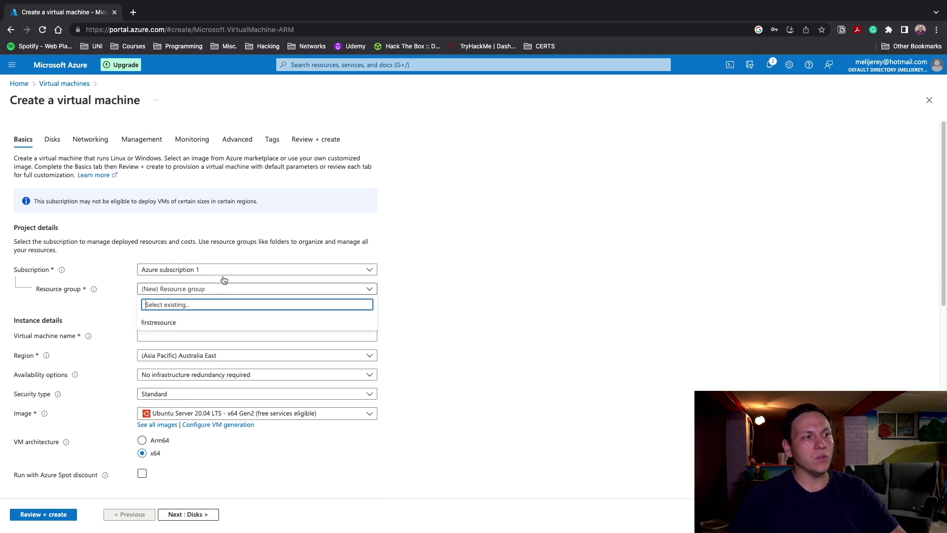
left_click(191, 328)
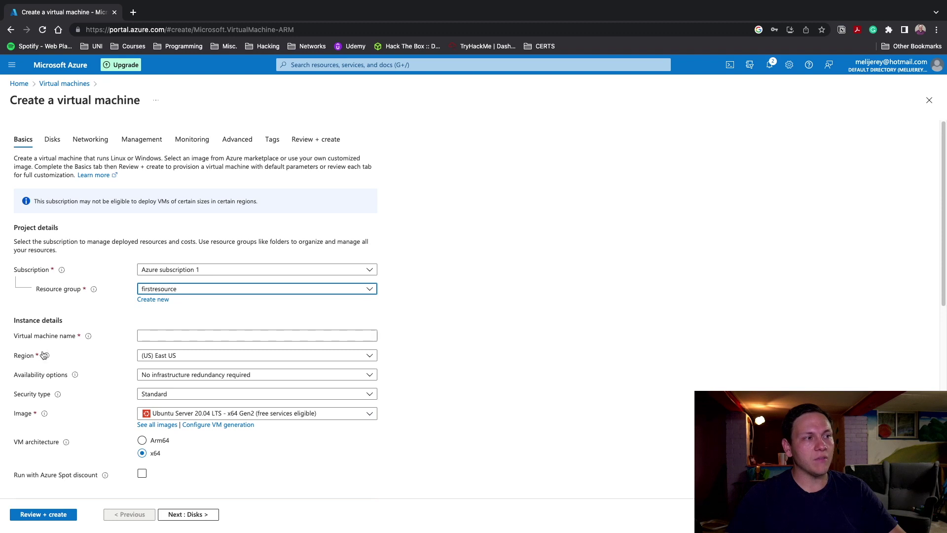
left_click(154, 335)
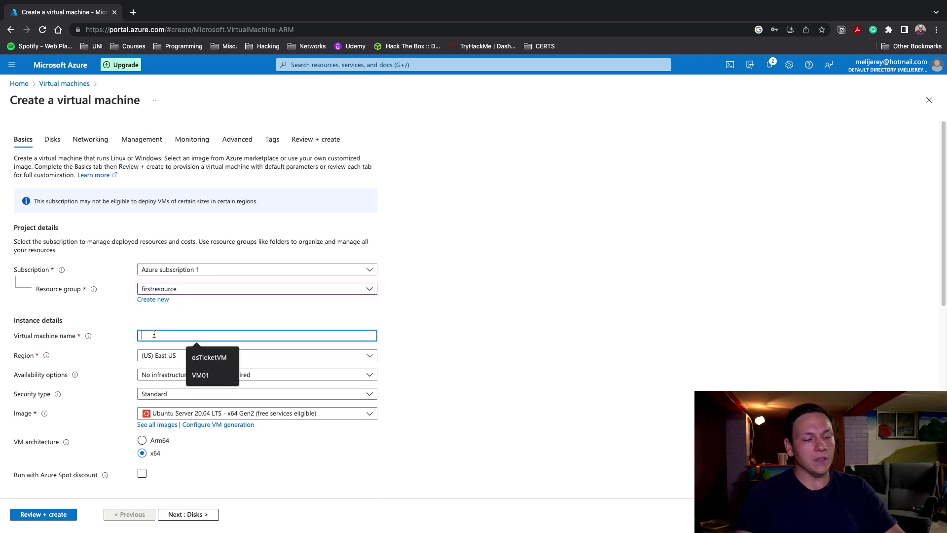
type("VM01")
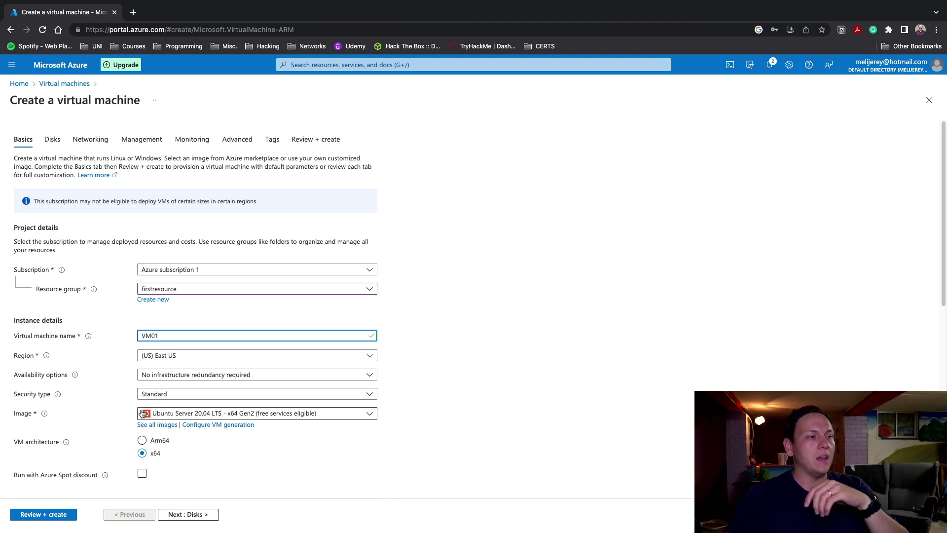
left_click(227, 414)
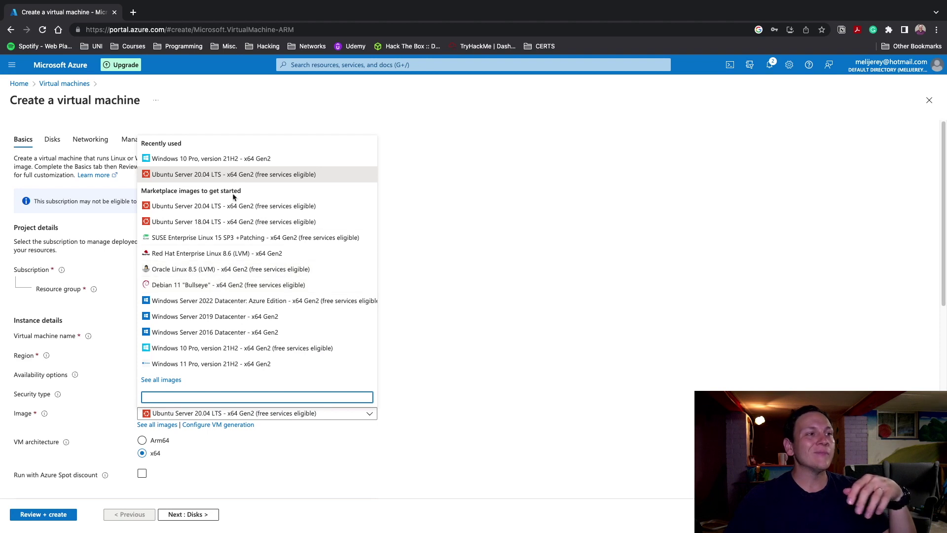
left_click(247, 158)
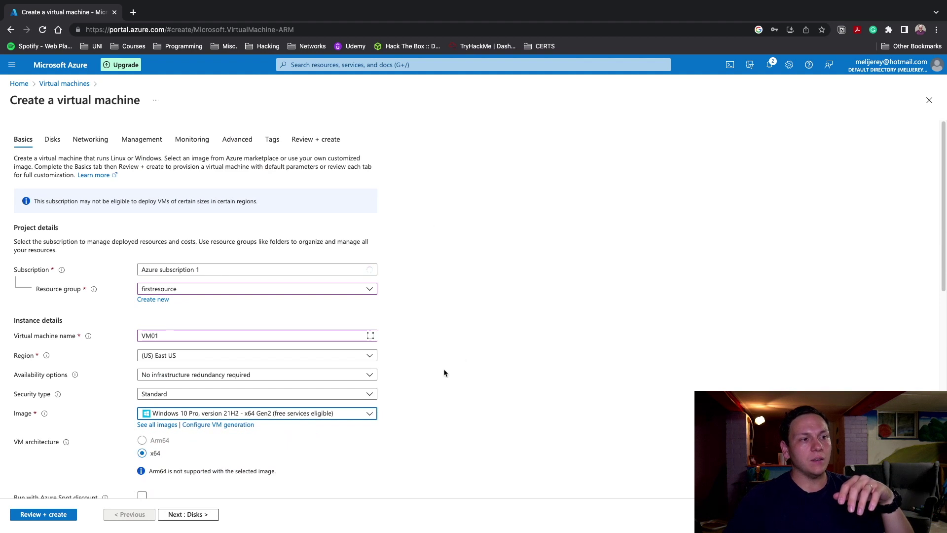
scroll(450, 362, "down", 5)
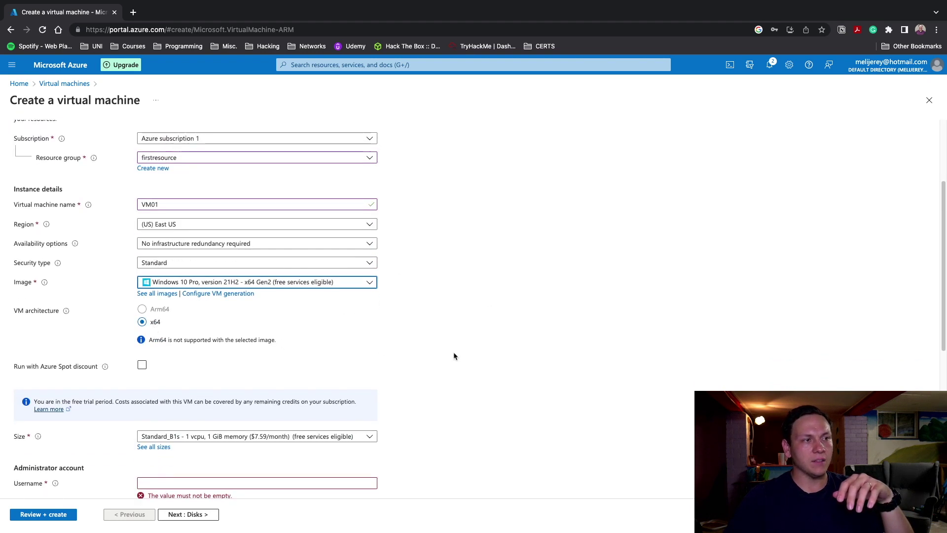
Choose the Standard_D4s_v3 size (4 vCPU, 16 GiB) for VM01
scroll(463, 351, "down", 3)
scroll(486, 346, "down", 2)
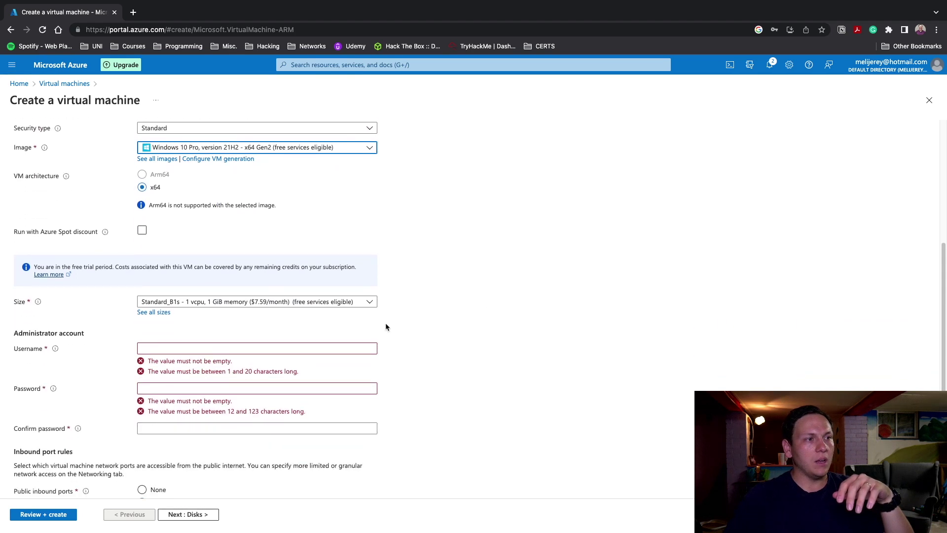
left_click(251, 302)
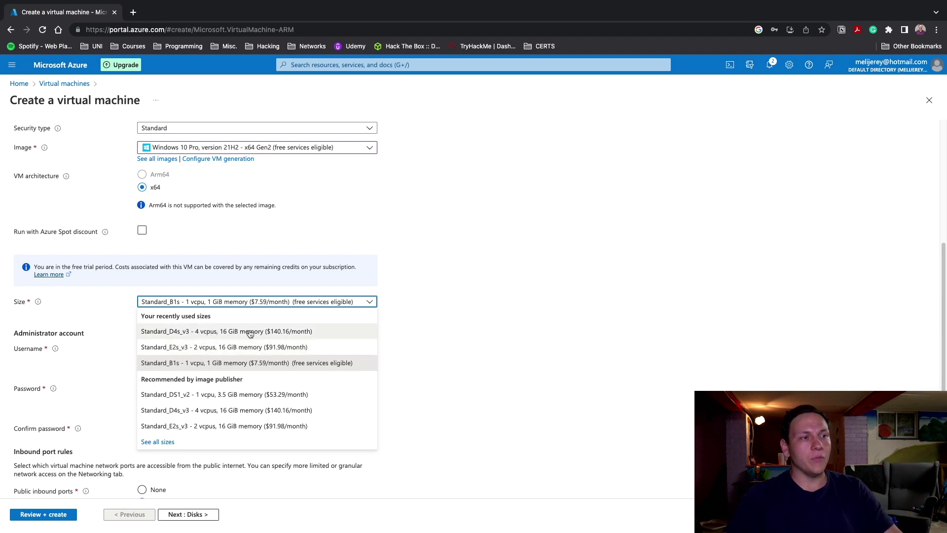
left_click(250, 332)
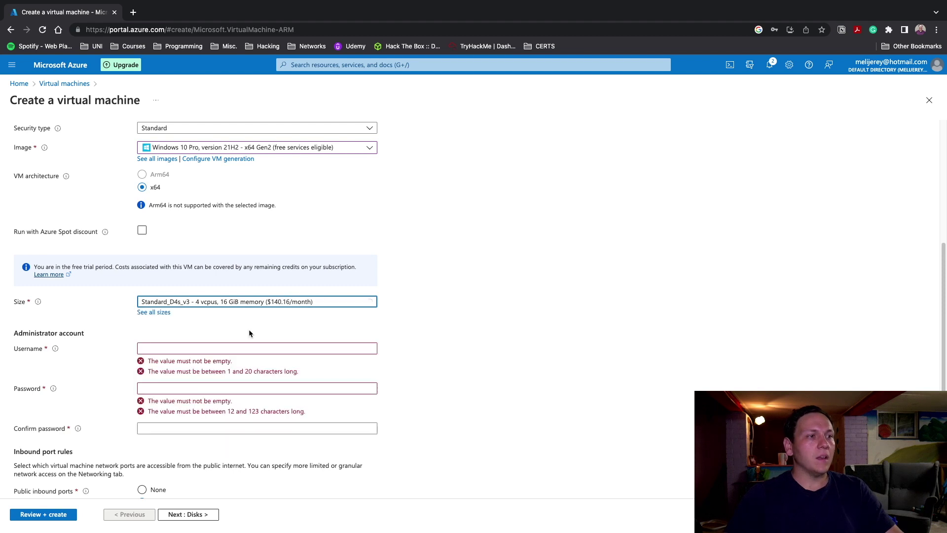
Use the suggested admin username and enter and confirm an administrator password
scroll(488, 334, "up", 1)
scroll(243, 271, "down", 4)
scroll(222, 269, "up", 2)
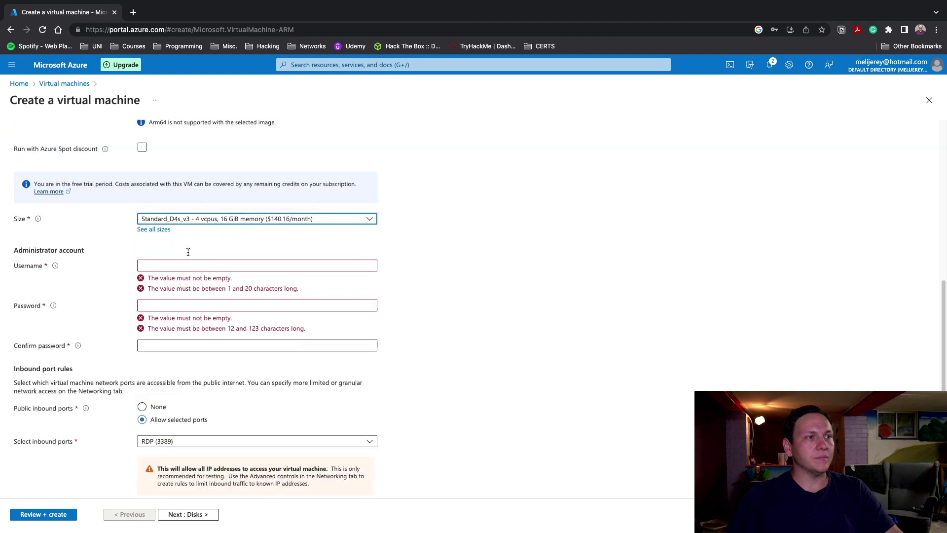
left_click(179, 266)
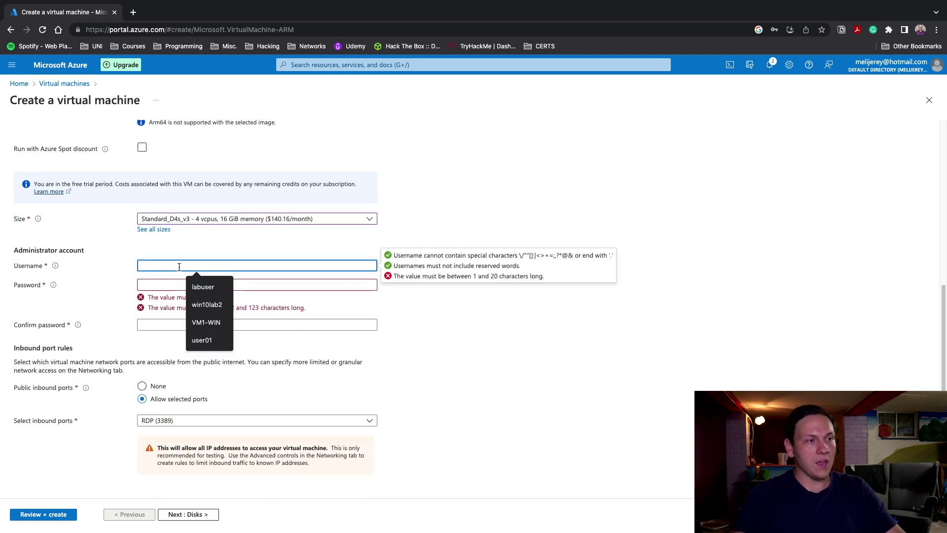
left_click(197, 287)
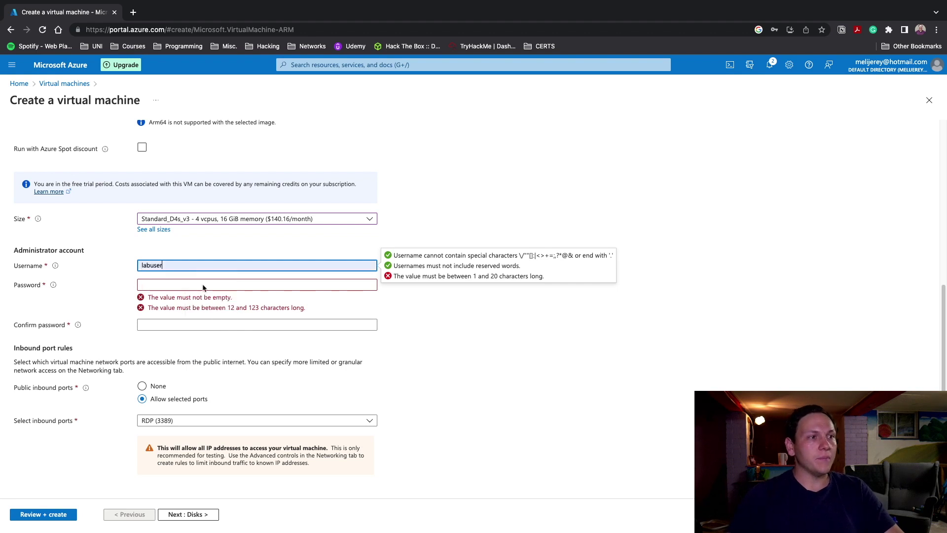
left_click(188, 284)
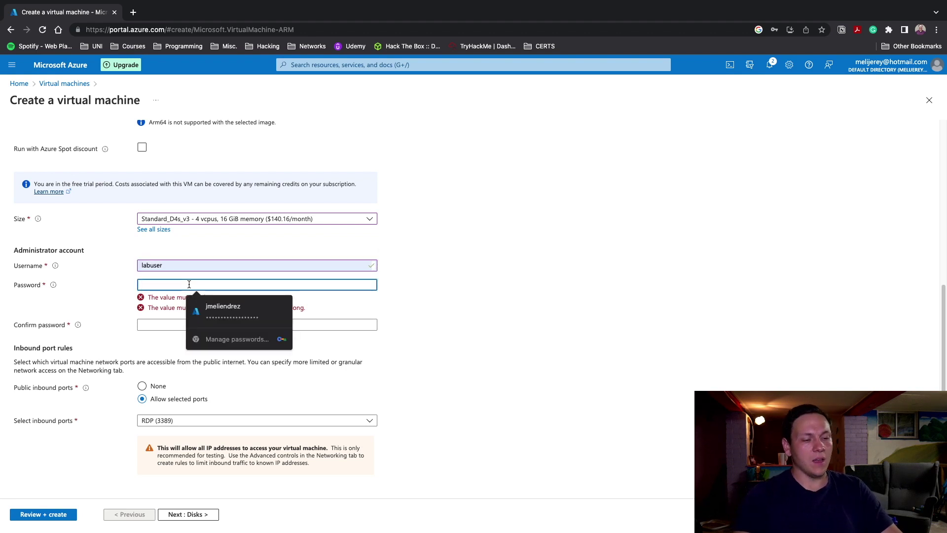
type("Password123")
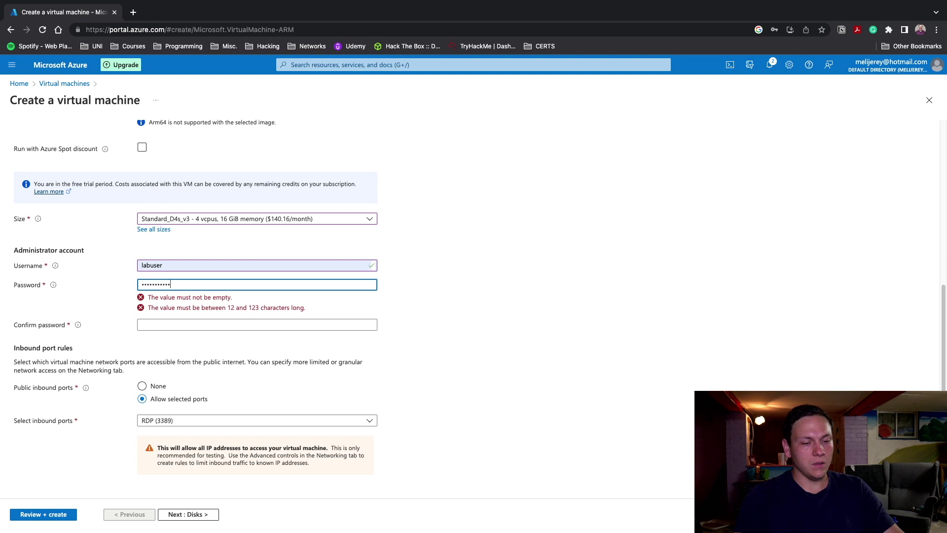
key("Tab")
type("Password")
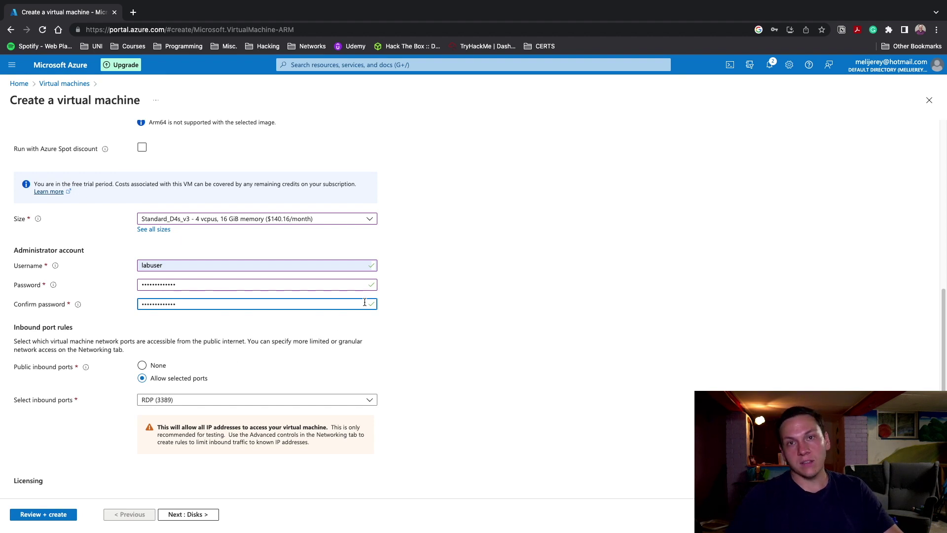
Confirm eligibility for a Windows 10/11 licence
scroll(475, 318, "up", 1)
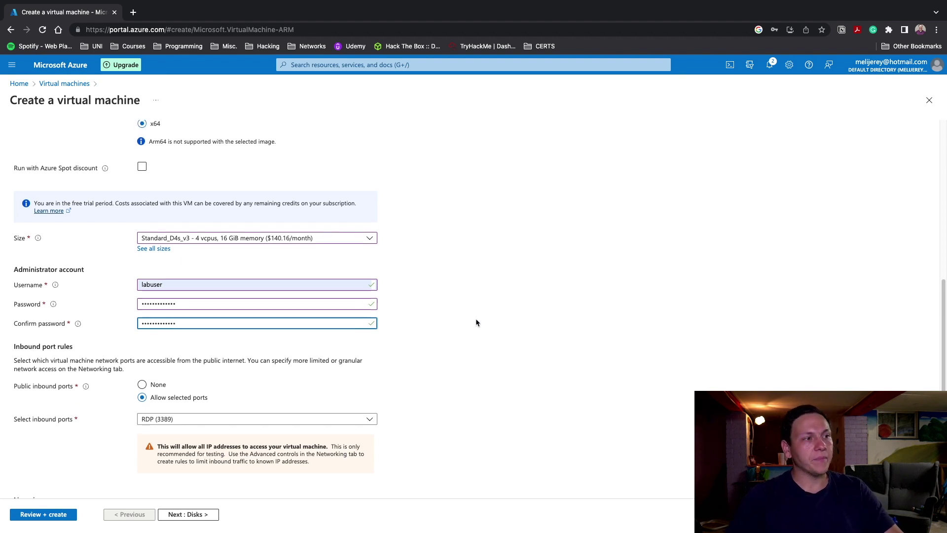
scroll(476, 318, "down", 3)
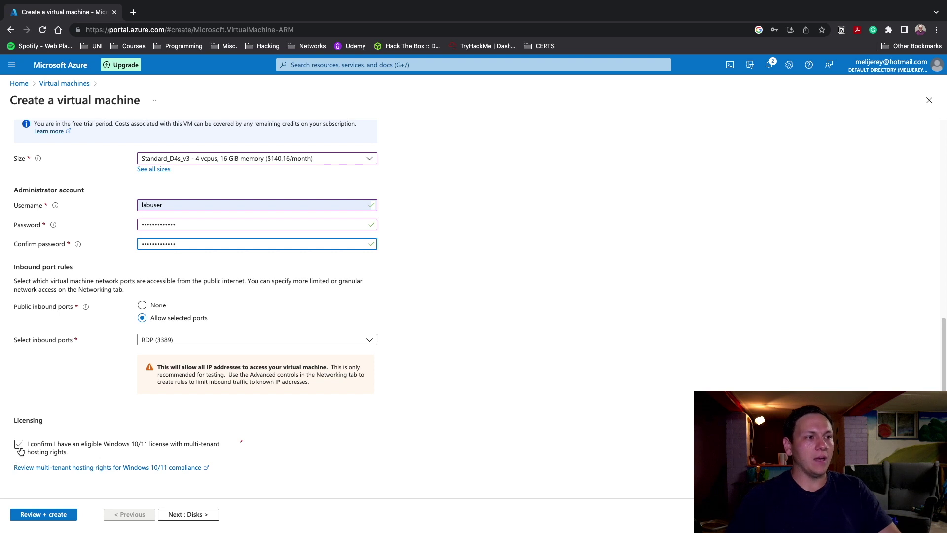
left_click(20, 448)
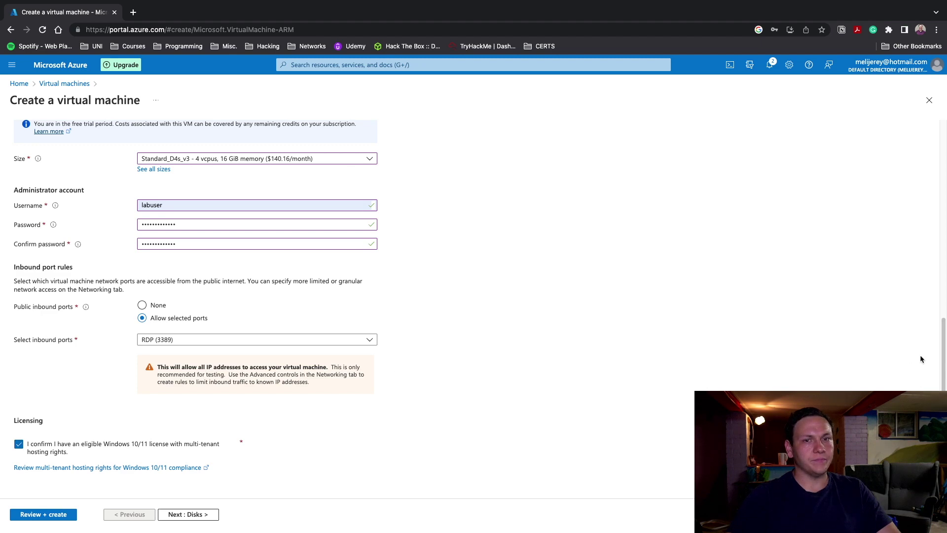
scroll(940, 342, "up", 15)
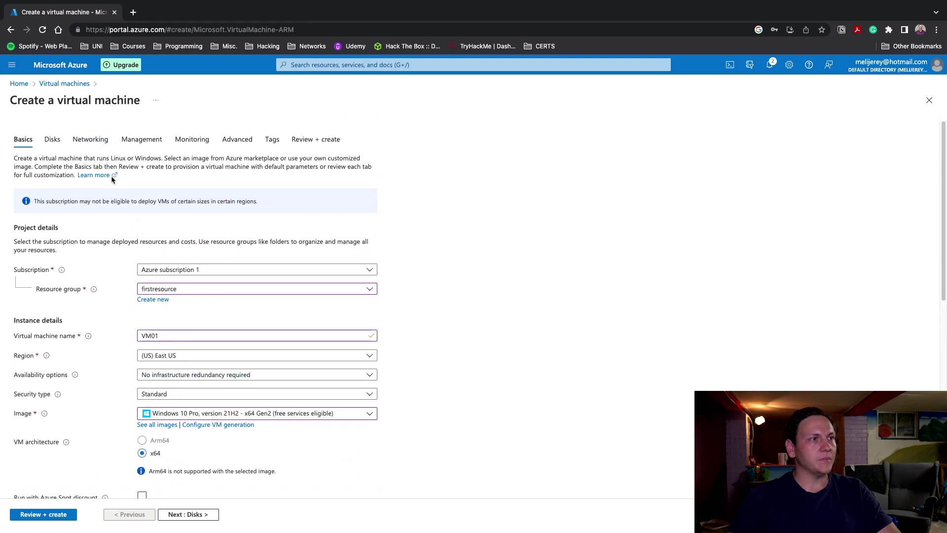
In Networking, keep the (new) default 10.0.0.0/24 subnet on firstresource-vnet with public IP VM01-ip
left_click(95, 143)
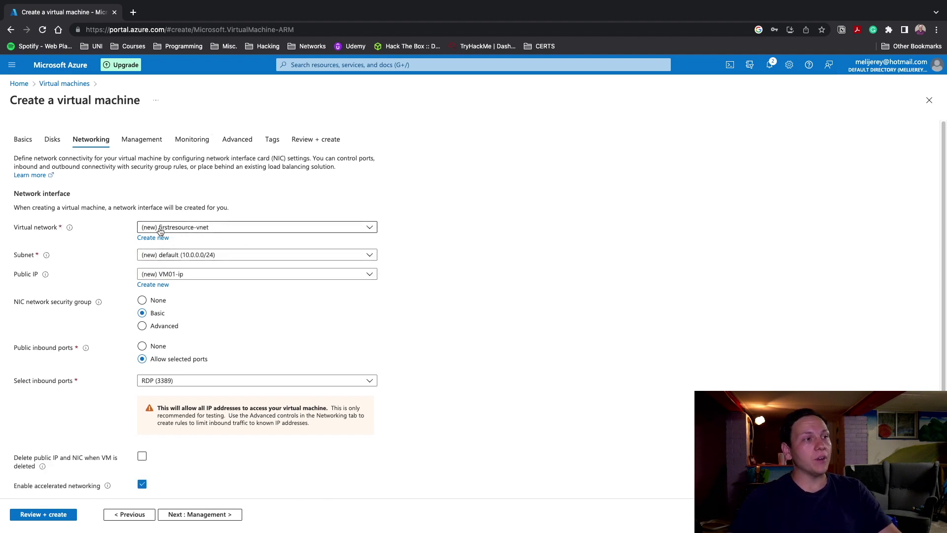
left_click(220, 257)
left_click(241, 259)
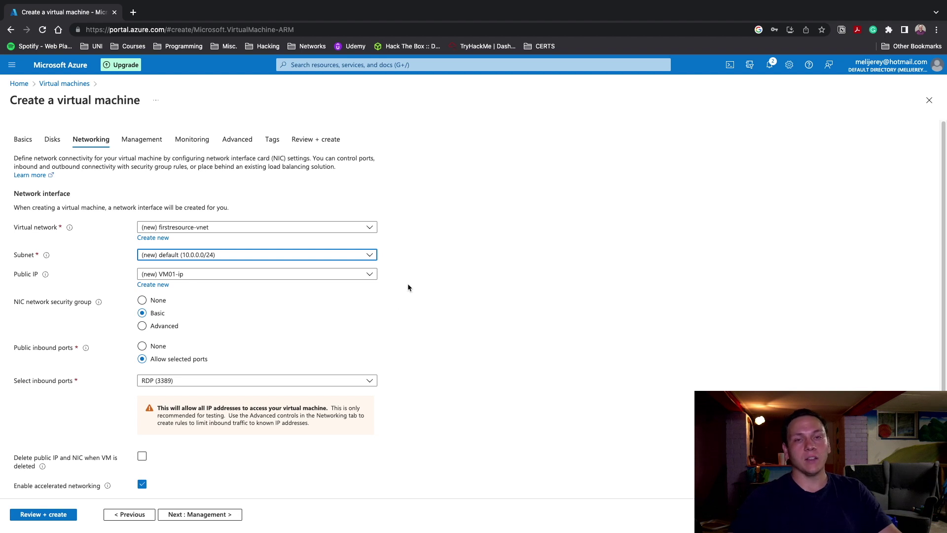
scroll(433, 284, "down", 3)
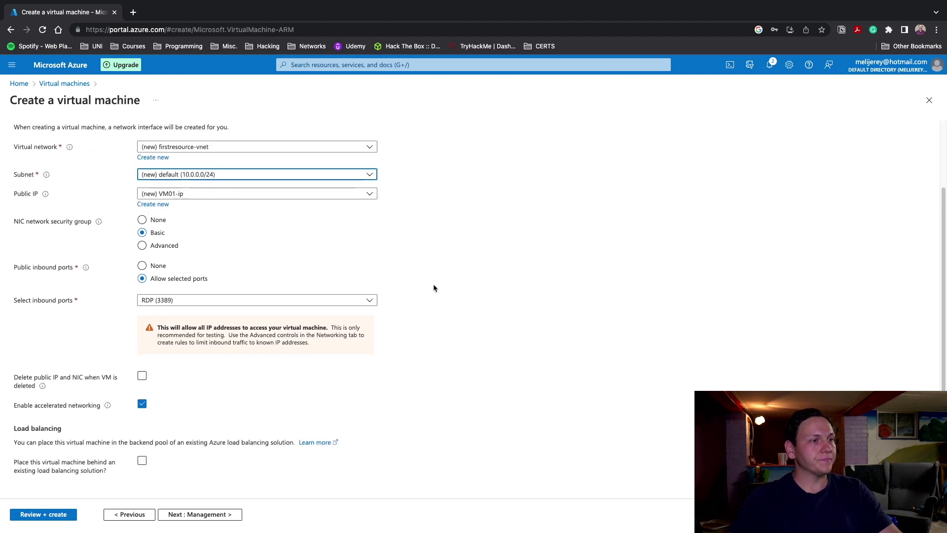
scroll(312, 429, "up", 3)
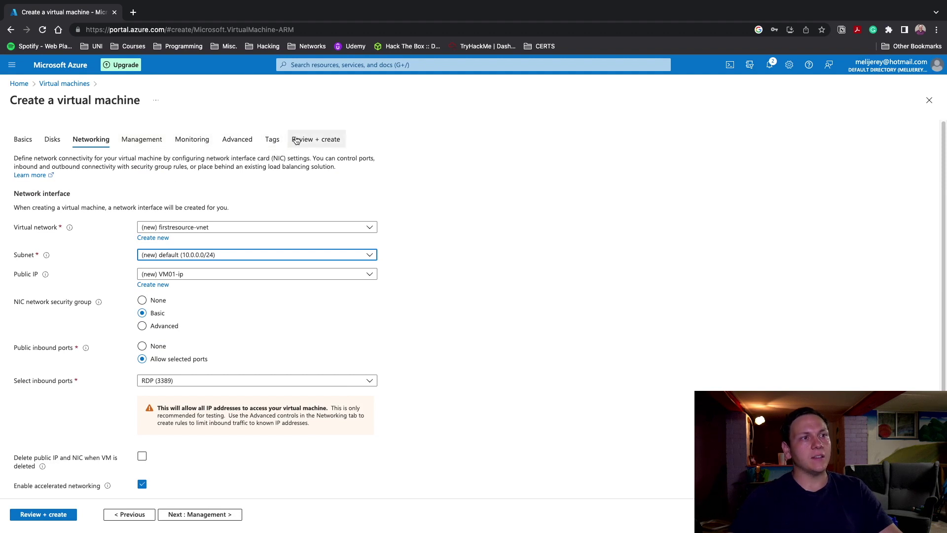
Validate VM01, check the 0.1920 USD/hr price and summary, then create it
left_click(322, 140)
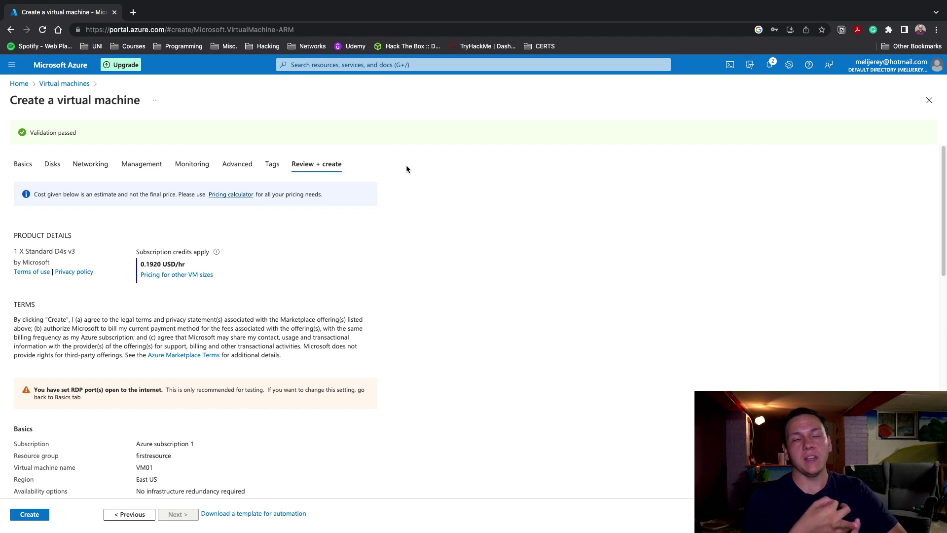
left_click_drag(200, 268, 143, 269)
triple_click(143, 268)
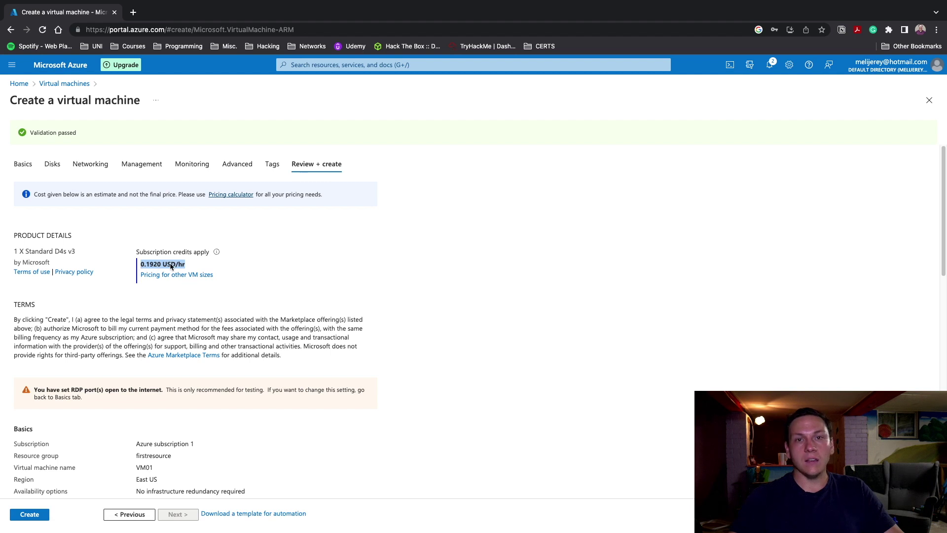
scroll(309, 277, "down", 1)
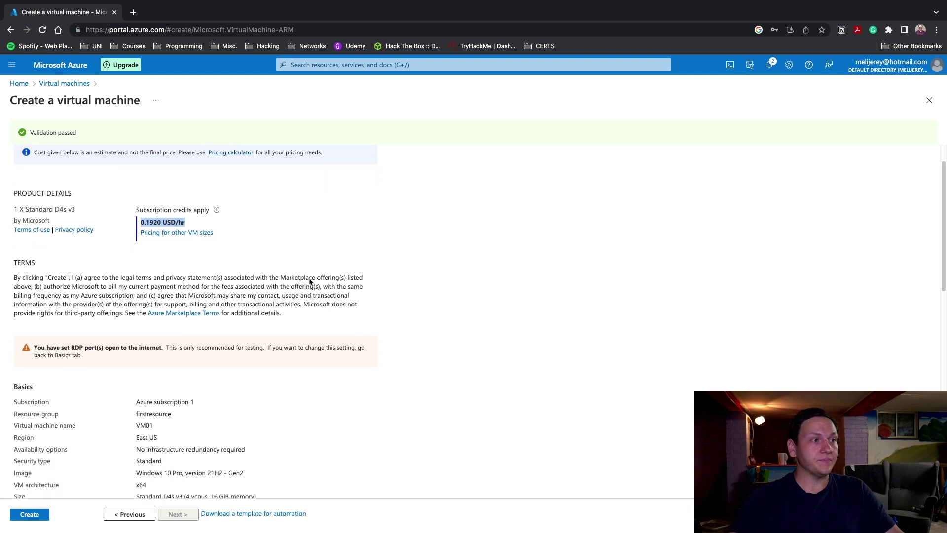
scroll(309, 278, "down", 10)
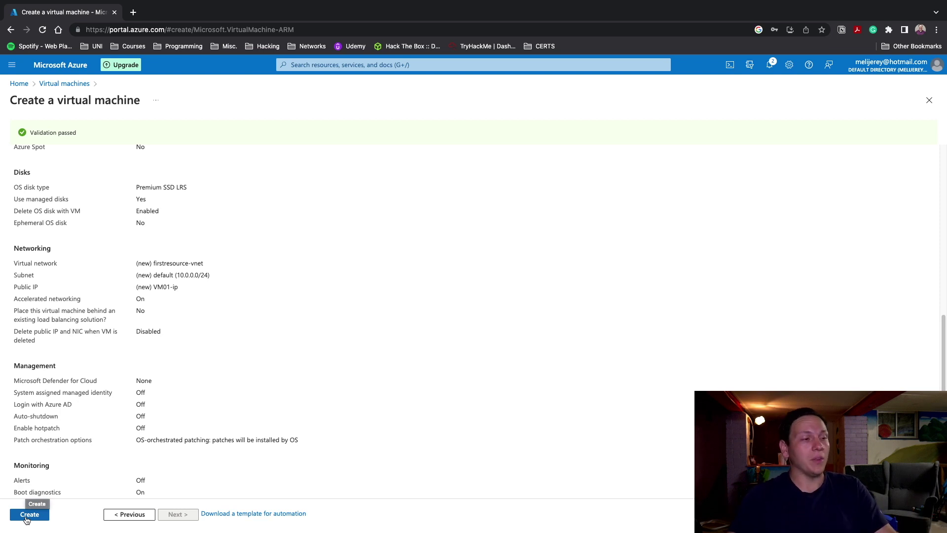
left_click(29, 516)
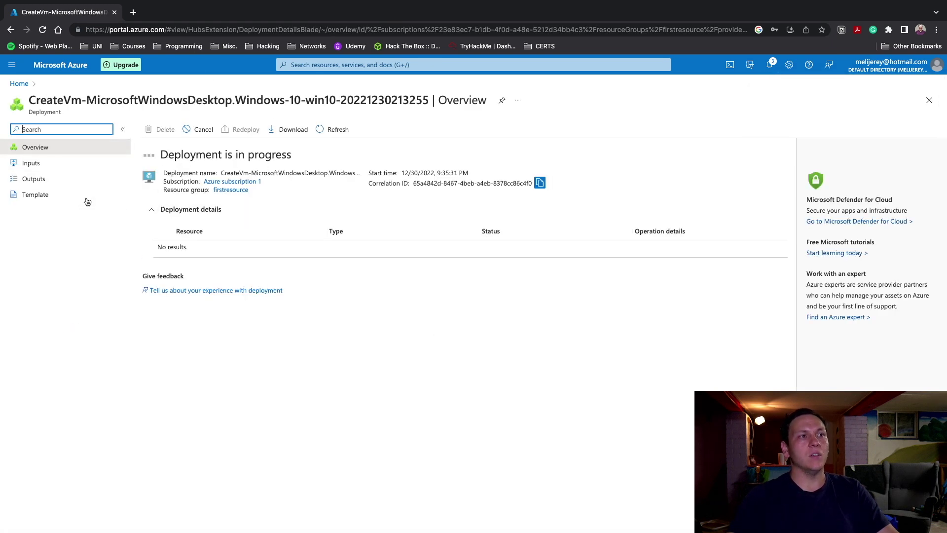
Begin a new portal search while the VM01 deployment is in progress
left_click(320, 65)
Search 'vir', open Virtual machines and start a new Azure virtual machine
type("vir")
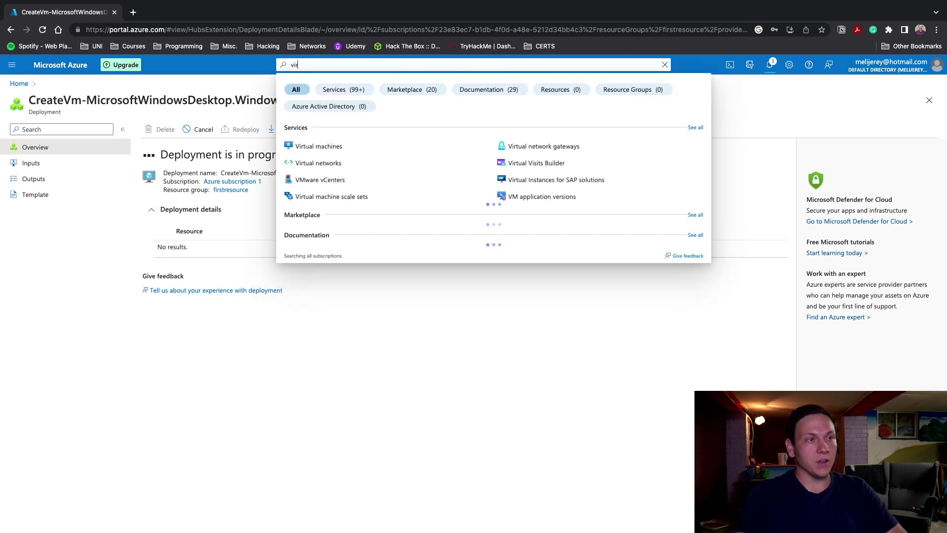
left_click(328, 146)
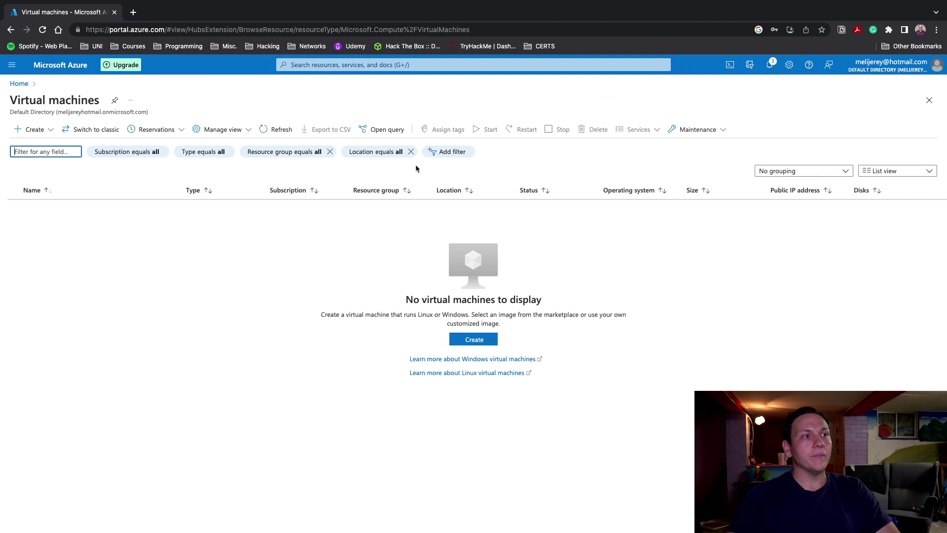
left_click(474, 339)
left_click(482, 361)
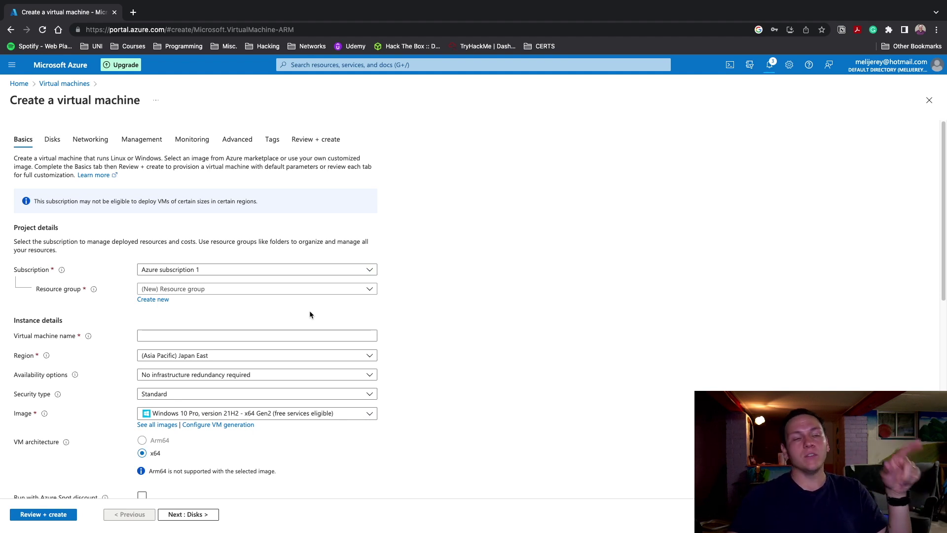
Put the VM in firstresource, name it VM02, and choose Ubuntu Server 20.04 LTS
left_click(333, 289)
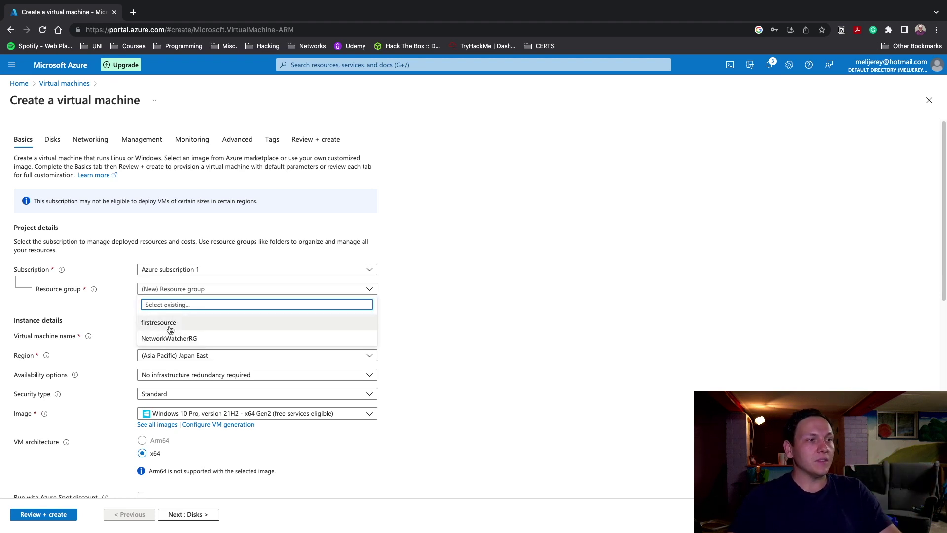
left_click(197, 320)
left_click(291, 337)
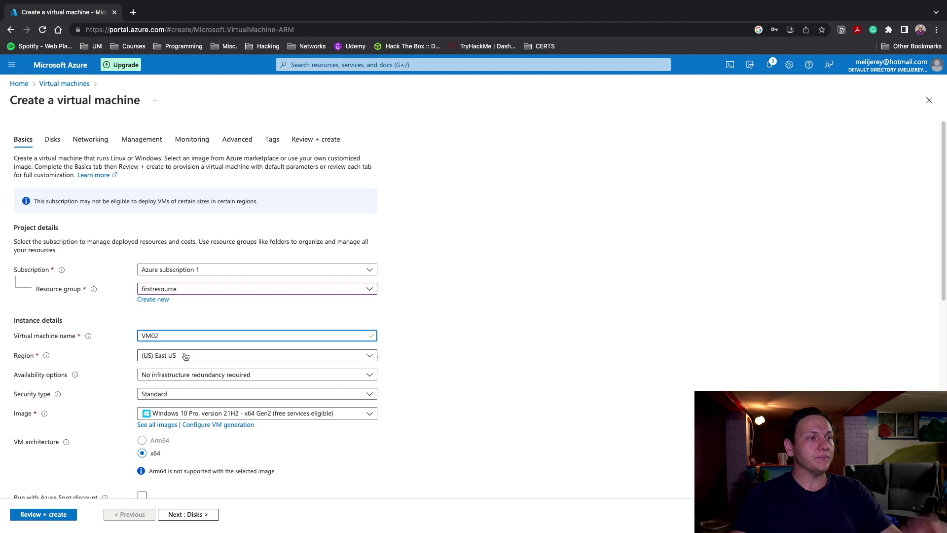
left_click(196, 413)
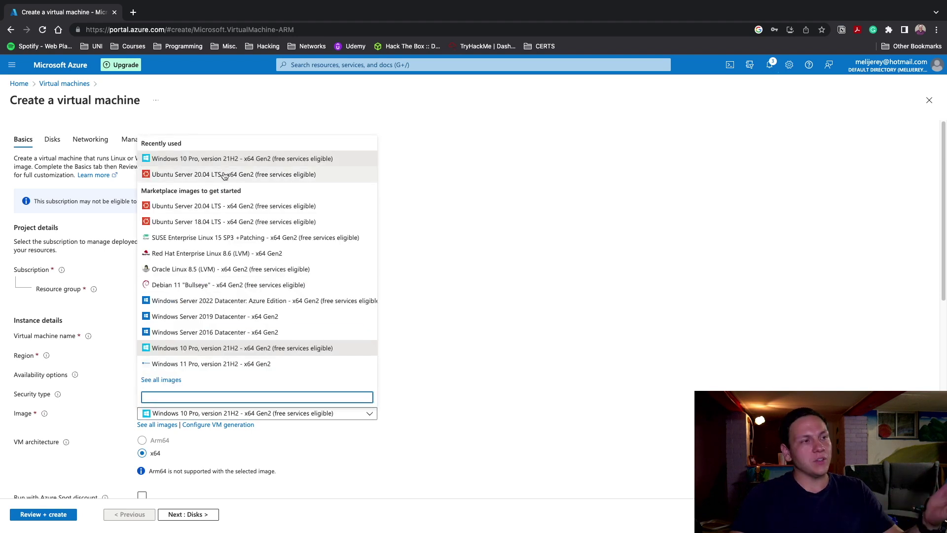
left_click(224, 174)
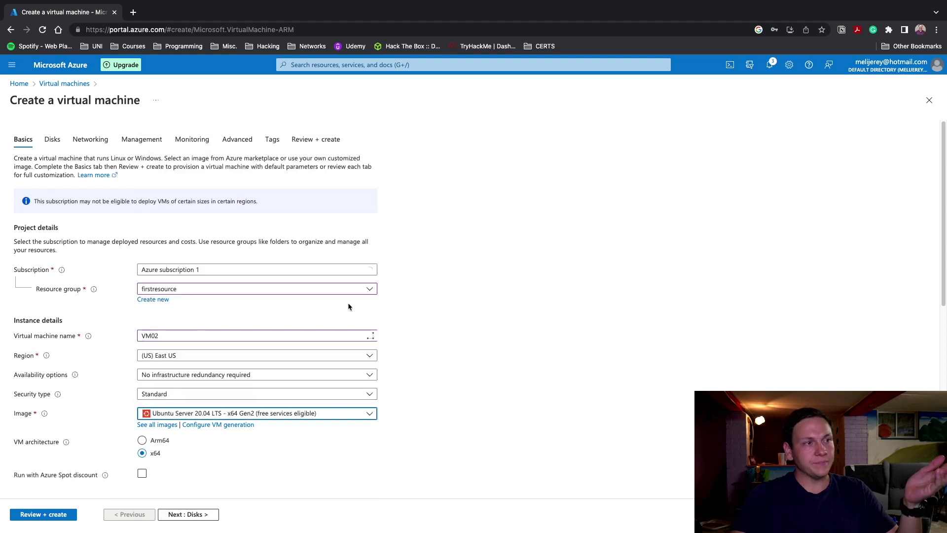
Choose the cheaper Standard_E2s_v3 size for VM02
scroll(441, 417, "down", 8)
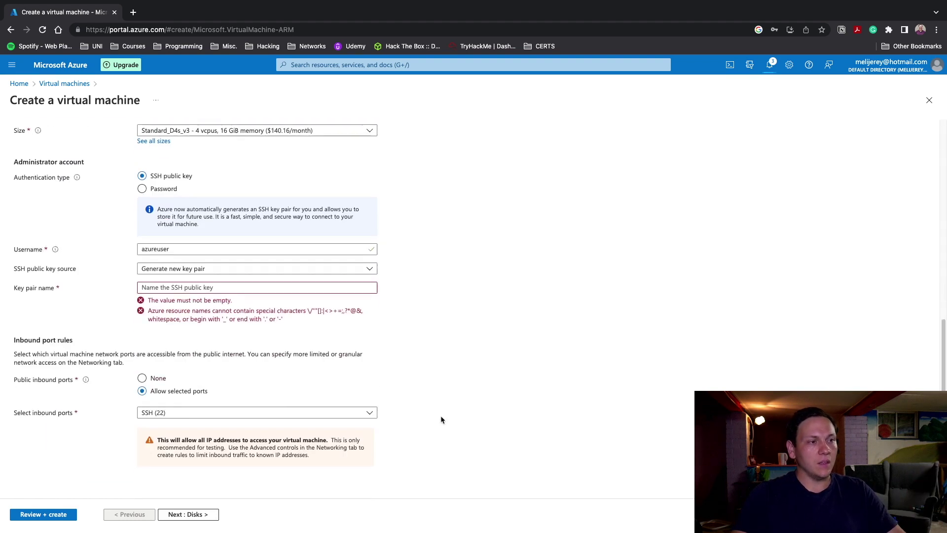
scroll(208, 241, "up", 1)
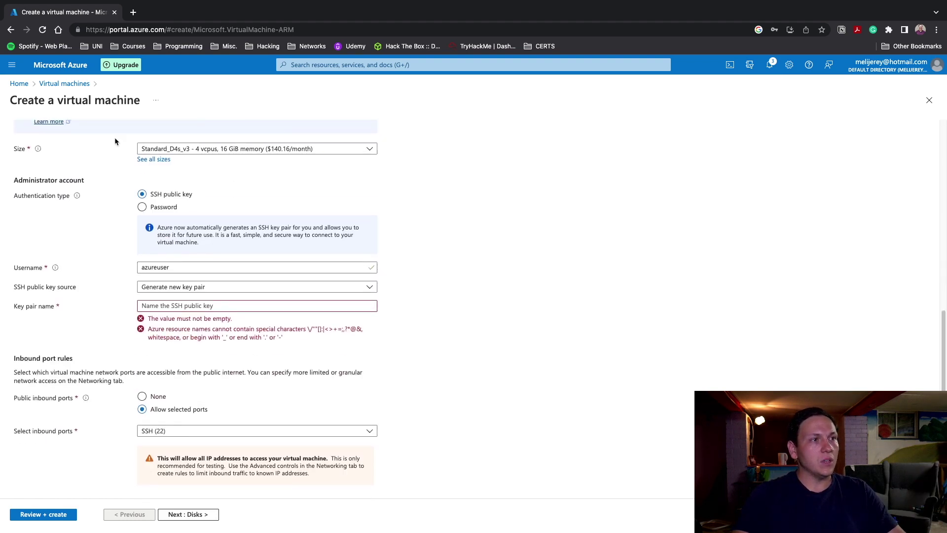
scroll(215, 184, "up", 1)
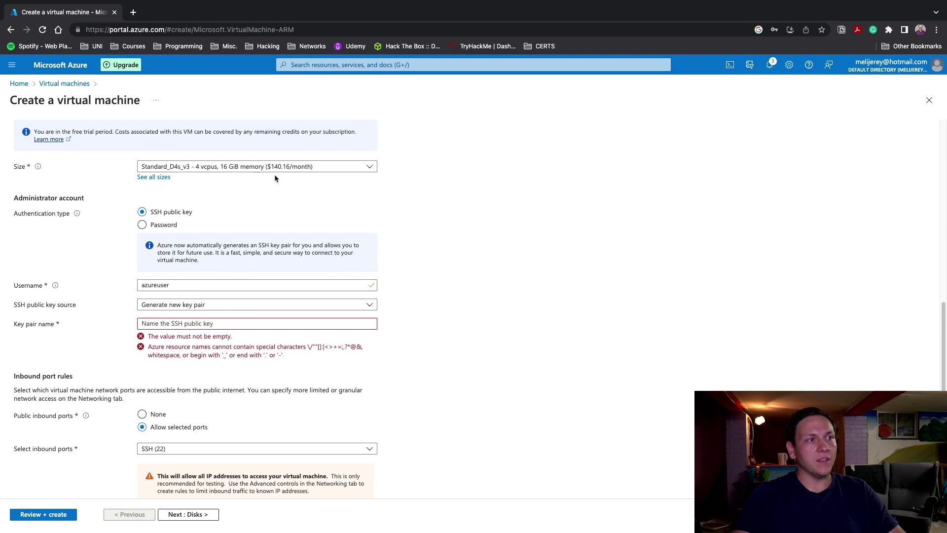
left_click(345, 171)
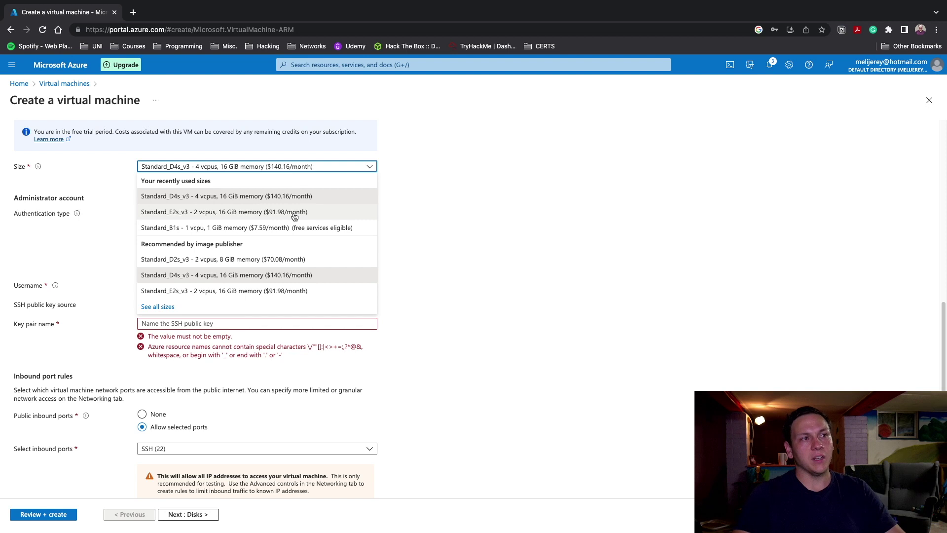
left_click(294, 215)
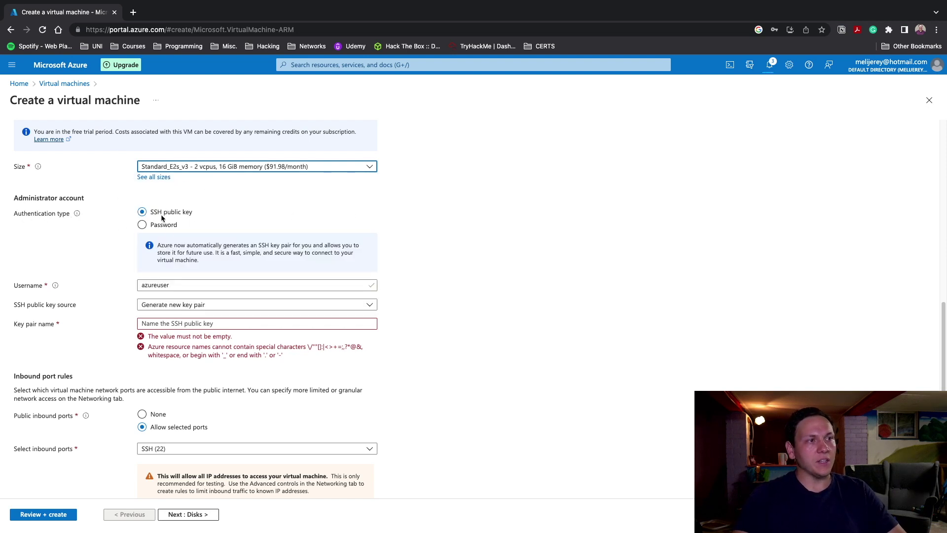
Switch to password authentication with admin username labuser and a confirmed password
left_click_drag(208, 211, 129, 213)
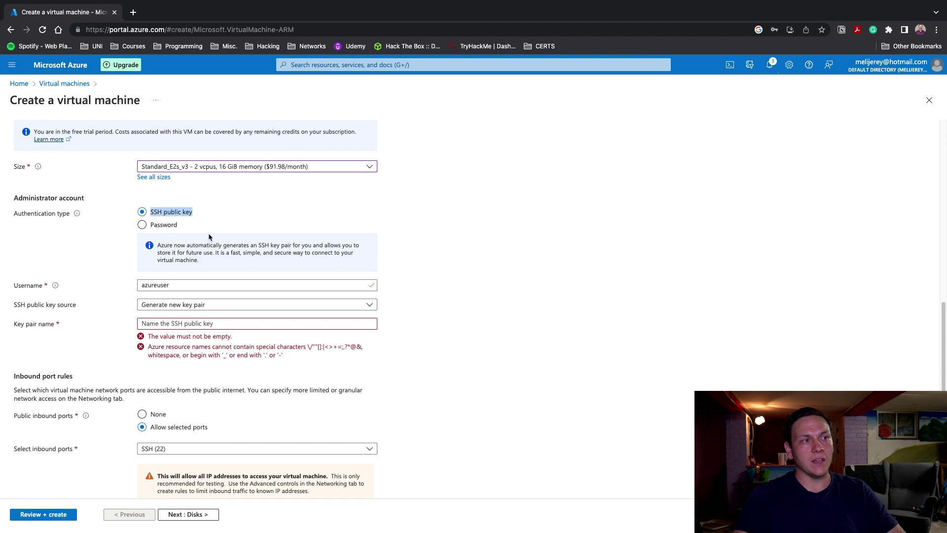
left_click(142, 224)
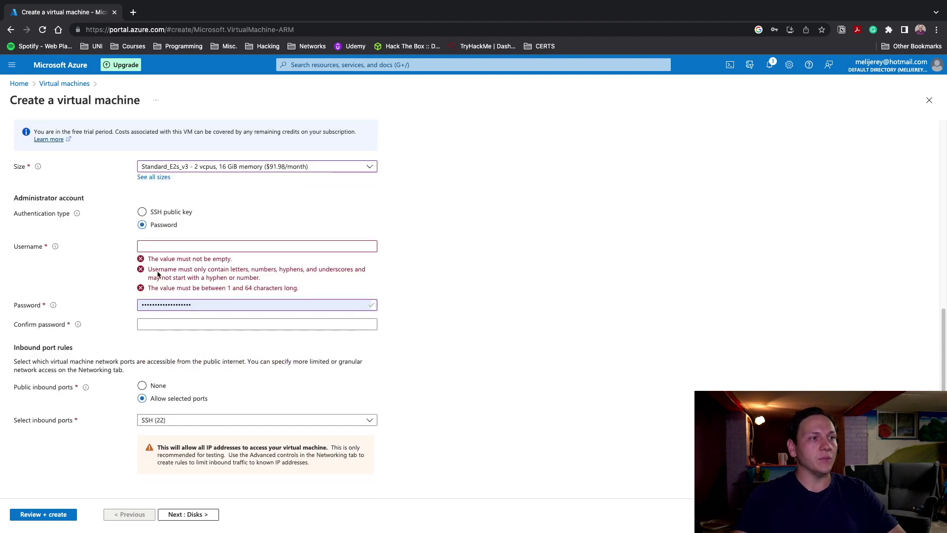
left_click(176, 247)
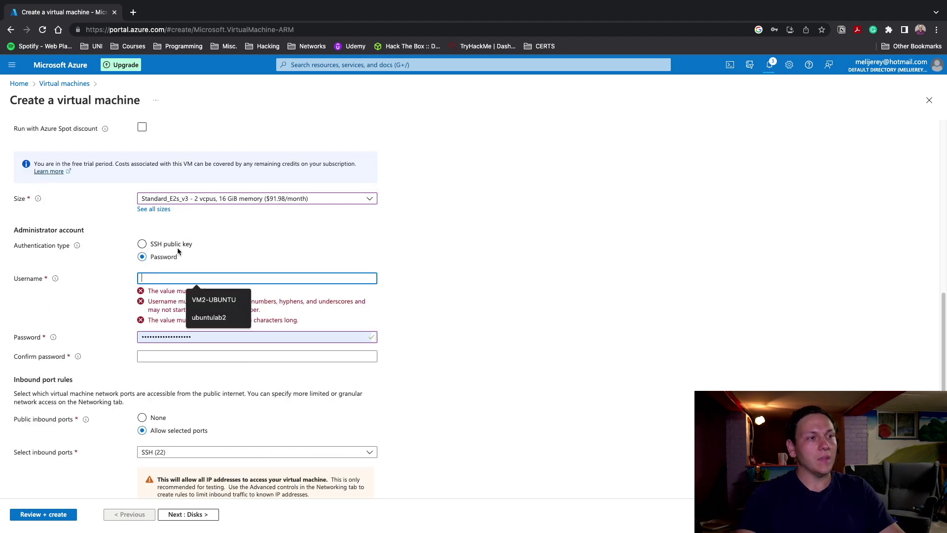
type("labuser")
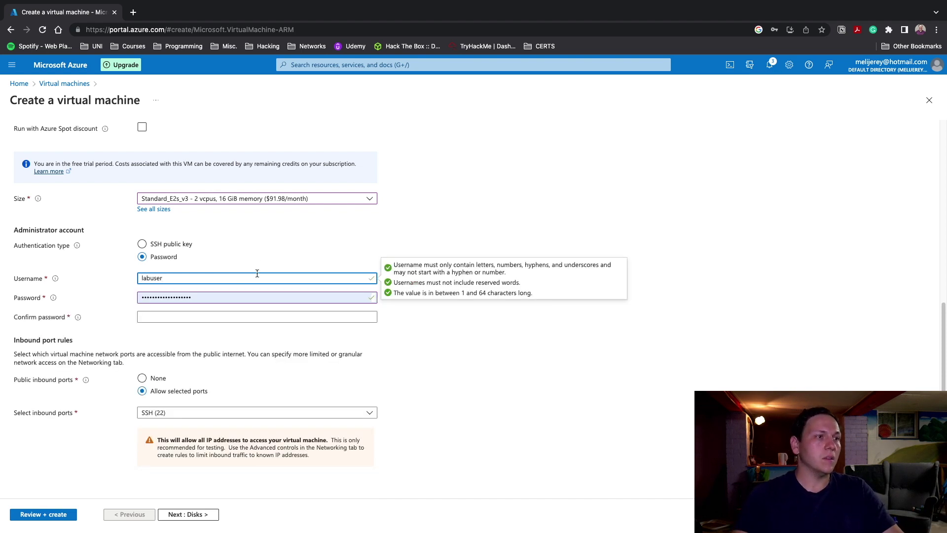
left_click(249, 296)
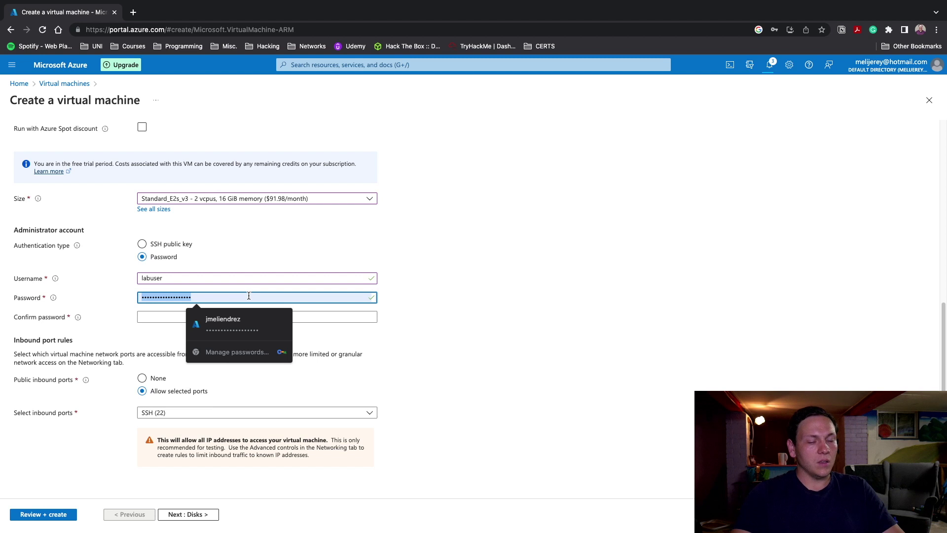
type("Pas")
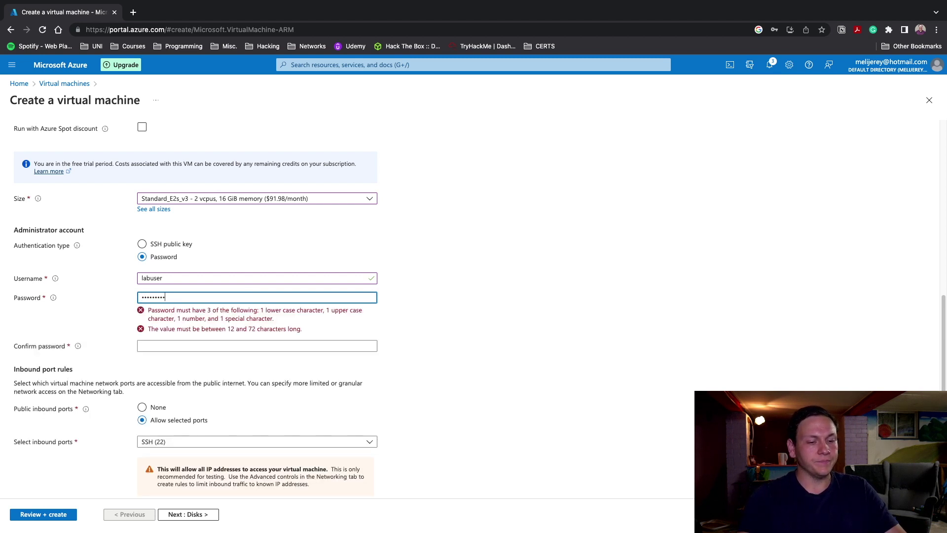
left_click(234, 315)
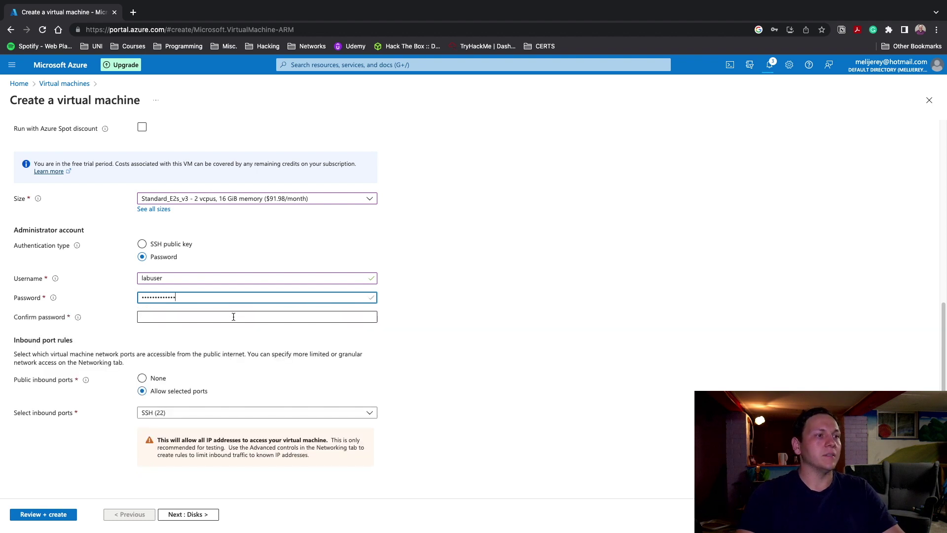
type("Pa")
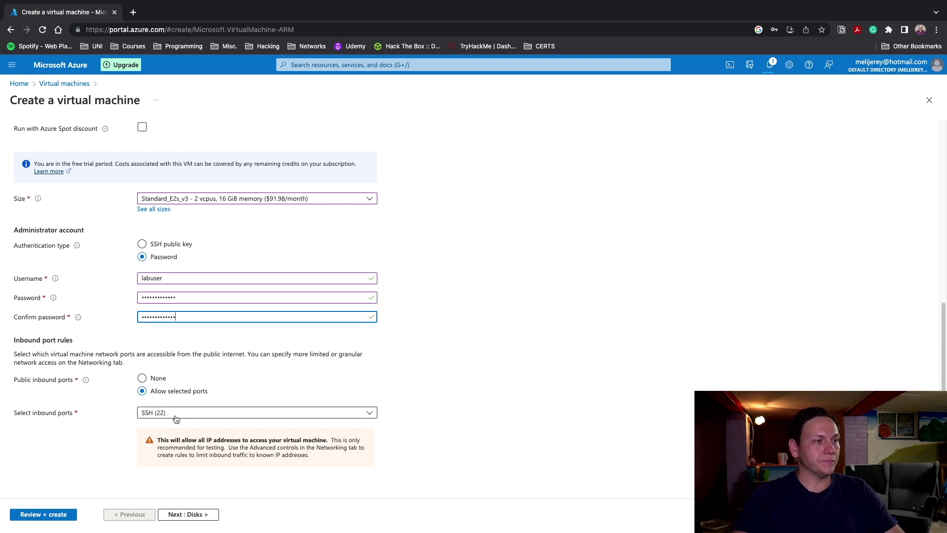
Keep SSH (22) as the inbound port and go to the networking settings
left_click(156, 418)
left_click(410, 403)
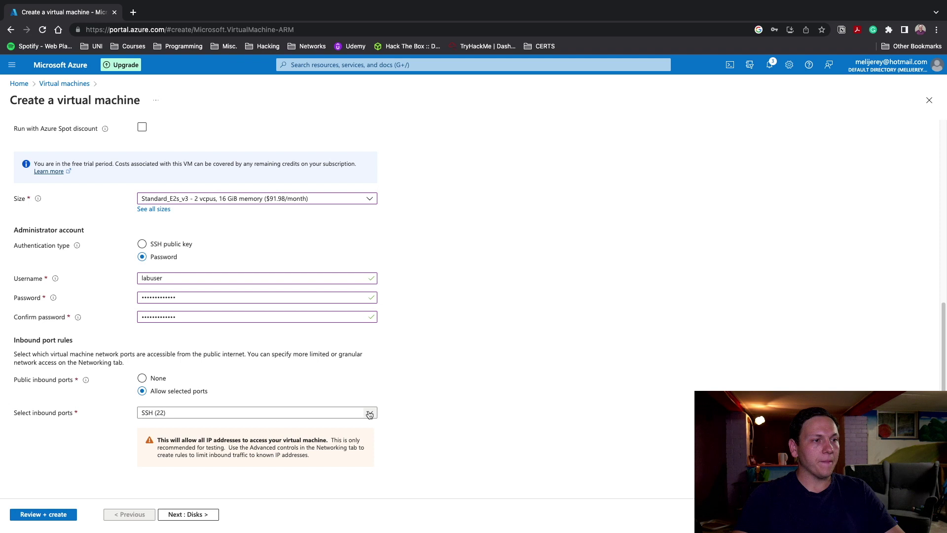
scroll(368, 414, "up", 7)
left_click(99, 146)
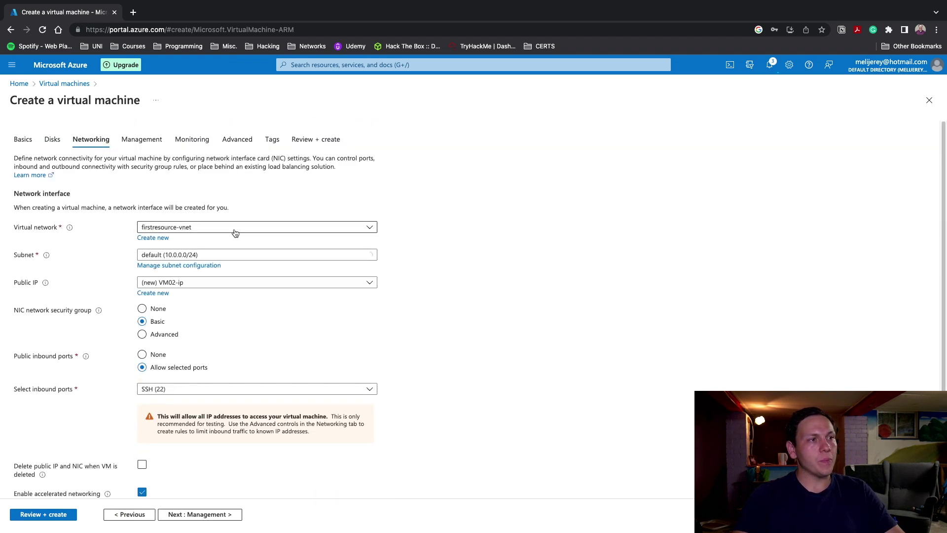
Select firstresource-vnet as the virtual network, keep the default subnet, and run Review + create
left_click(233, 229)
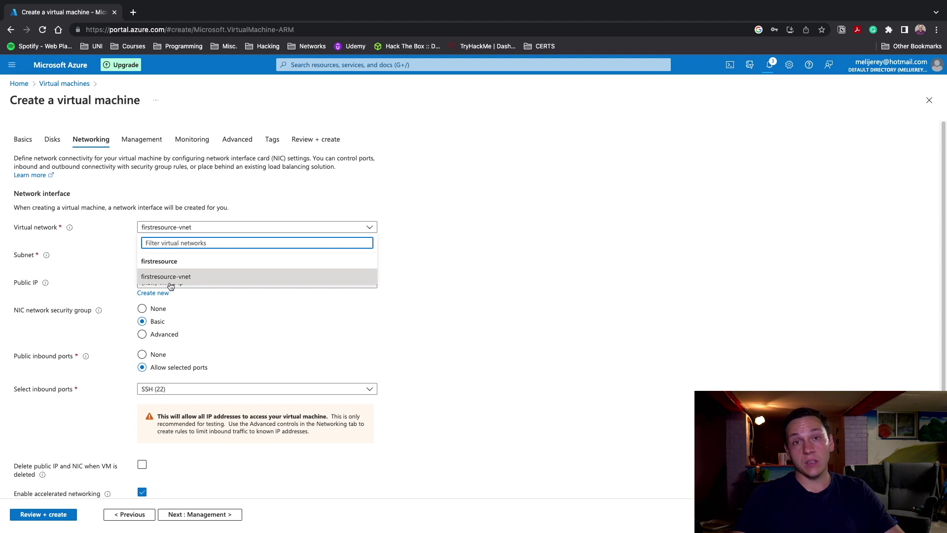
left_click(171, 277)
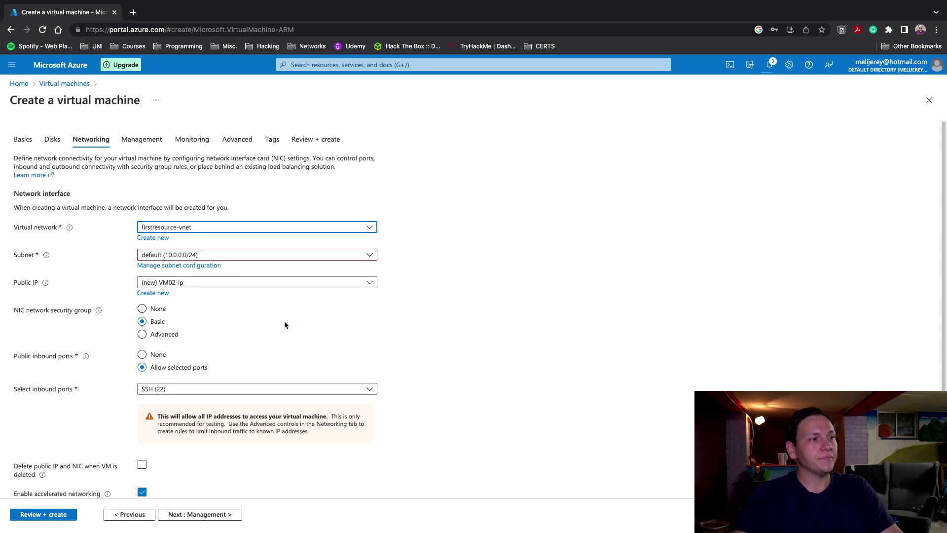
scroll(369, 312, "down", 3)
scroll(175, 219, "up", 3)
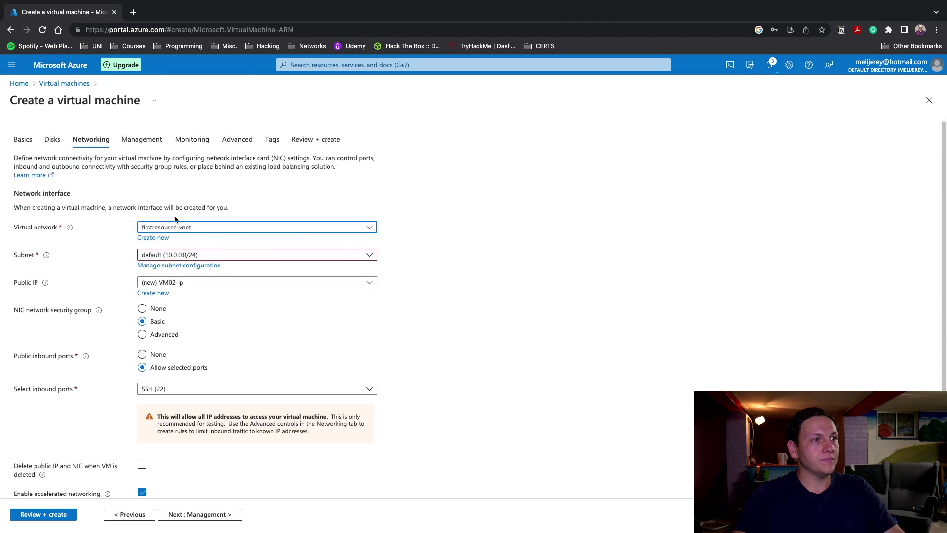
left_click(305, 142)
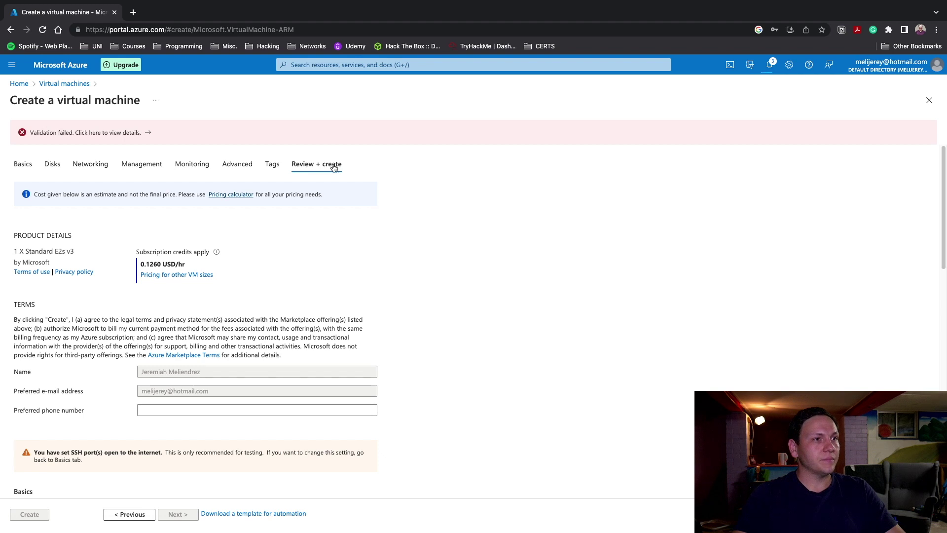
Read the regional cores quota-exceeded error, switch the size to Standard_B1s, and revalidate
left_click(134, 133)
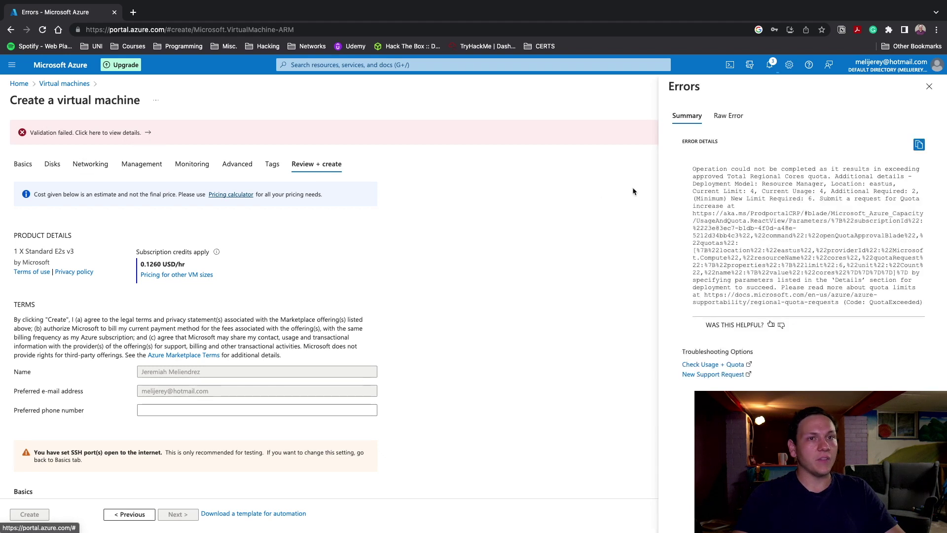
left_click(929, 86)
left_click(26, 167)
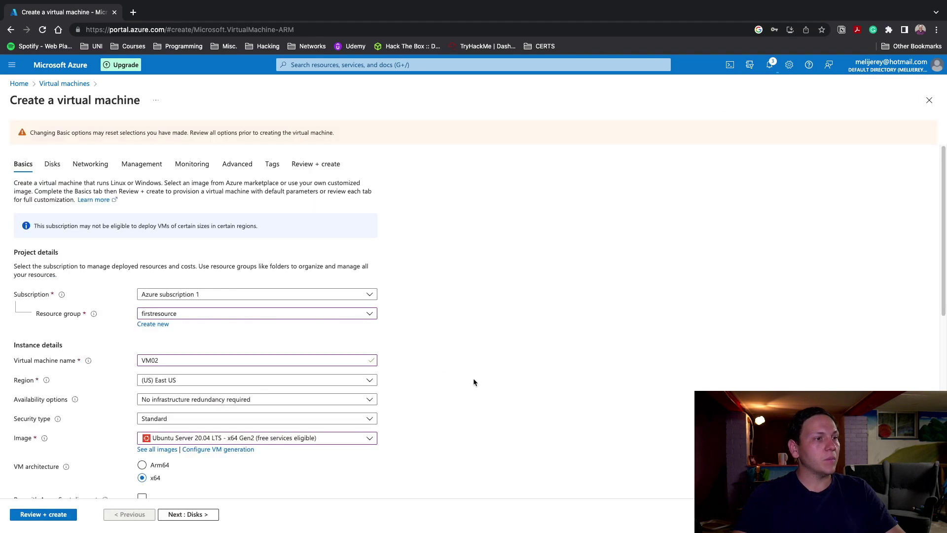
scroll(473, 377, "down", 6)
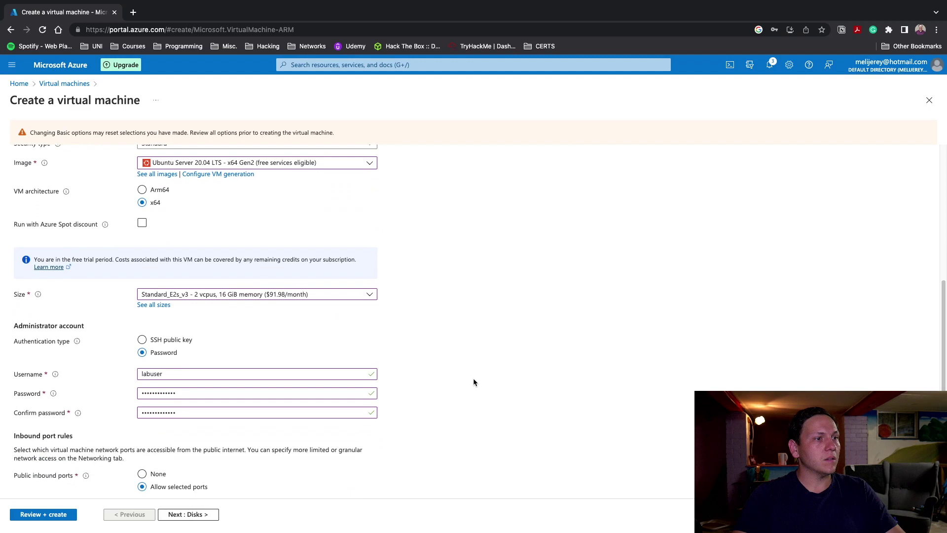
left_click(355, 296)
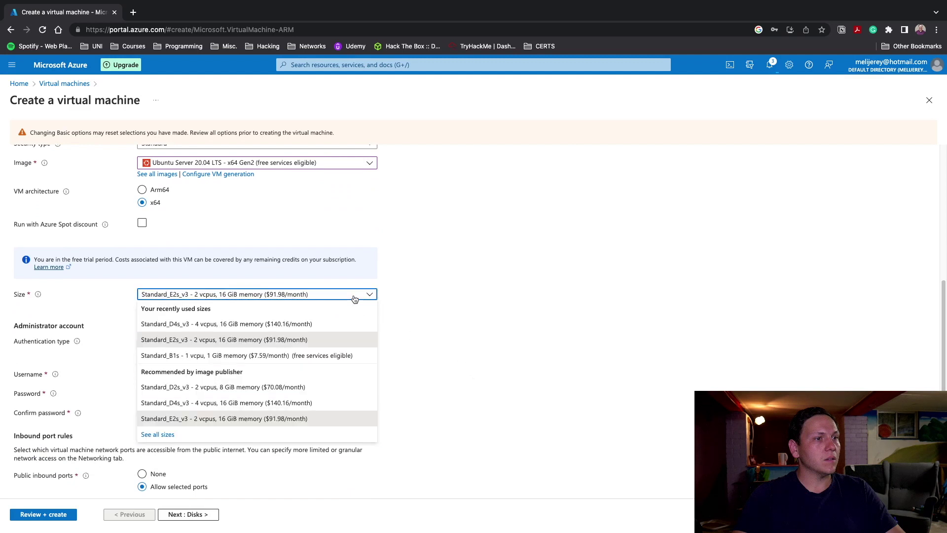
left_click(198, 357)
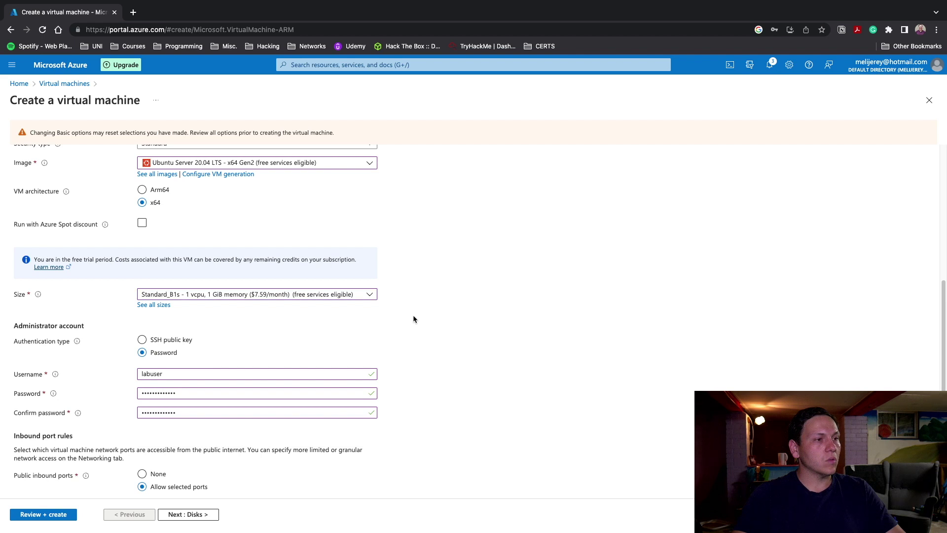
scroll(385, 368, "up", 5)
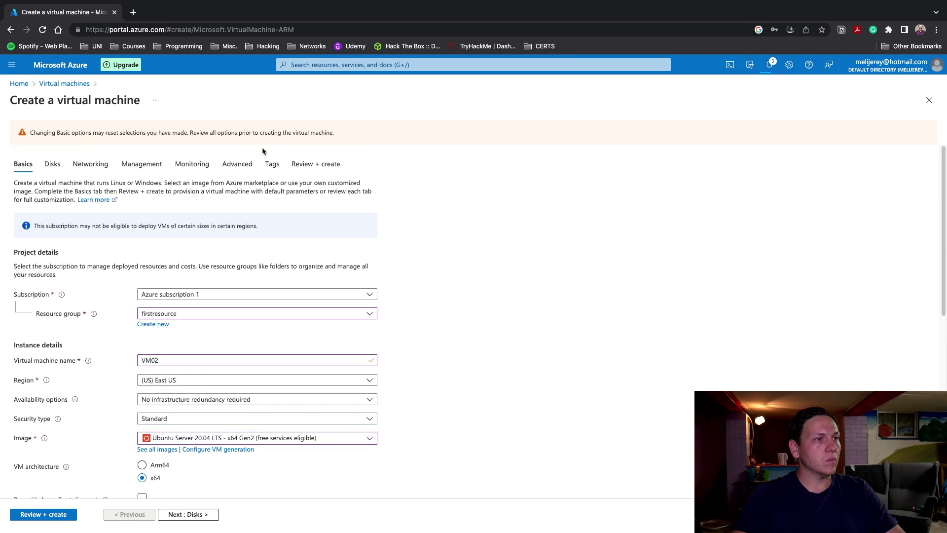
left_click(316, 164)
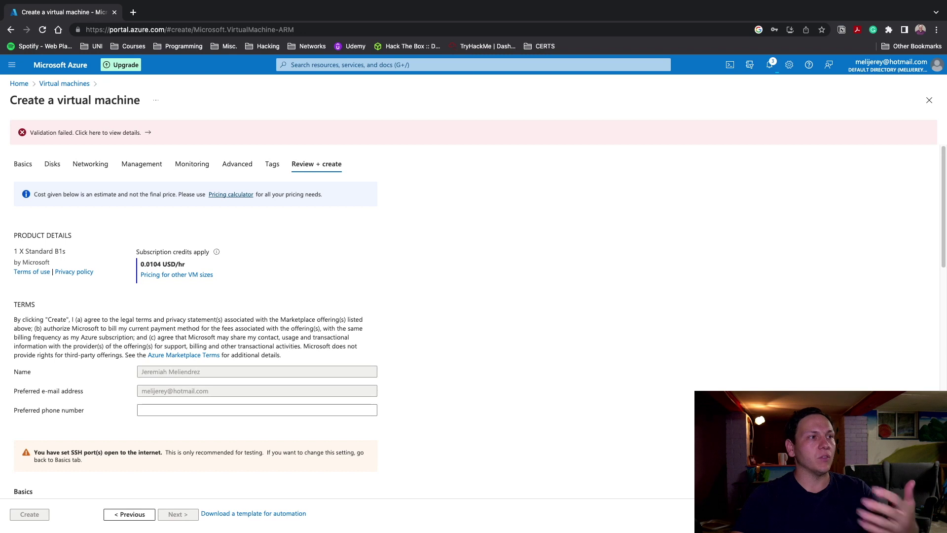
Change VM02's size to Standard_D2s_v3 and rerun the review, priced at 0.0960 USD/hr
left_click(32, 169)
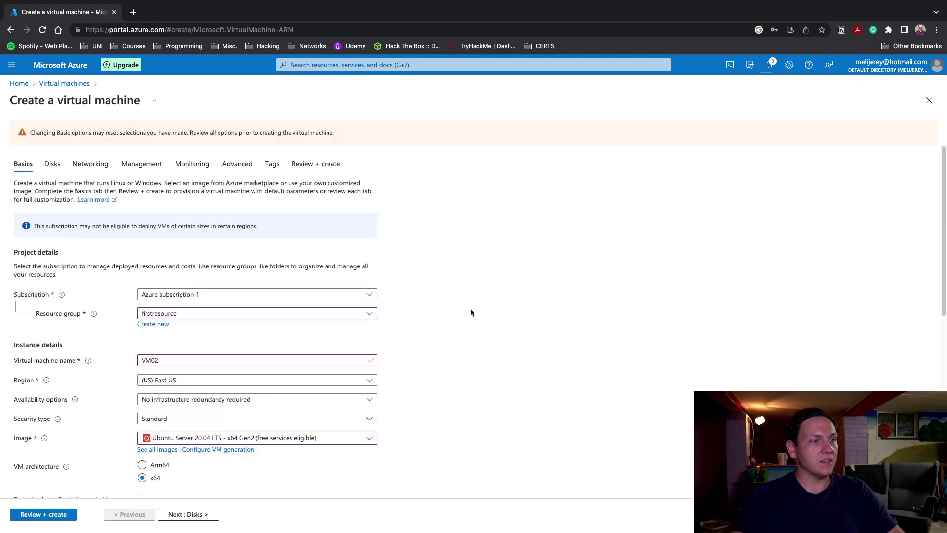
scroll(470, 313, "down", 7)
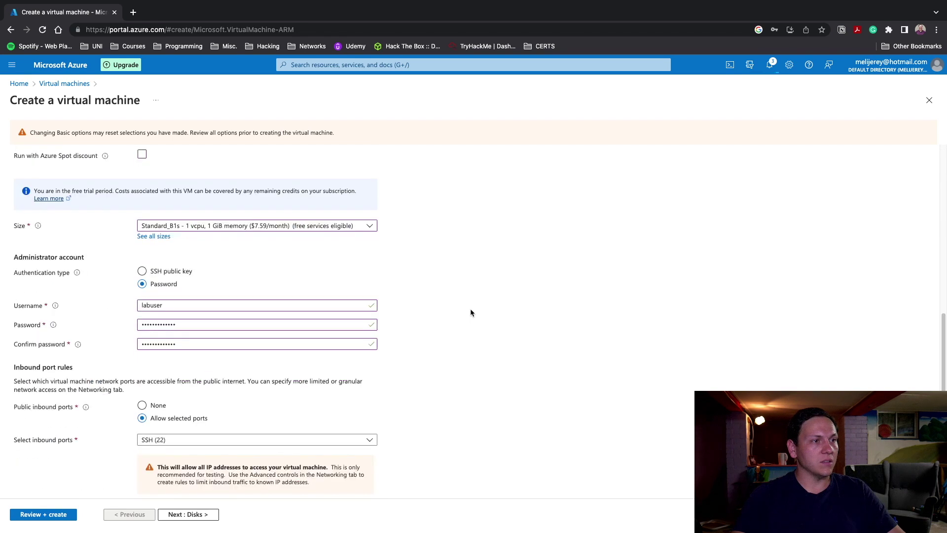
left_click(256, 228)
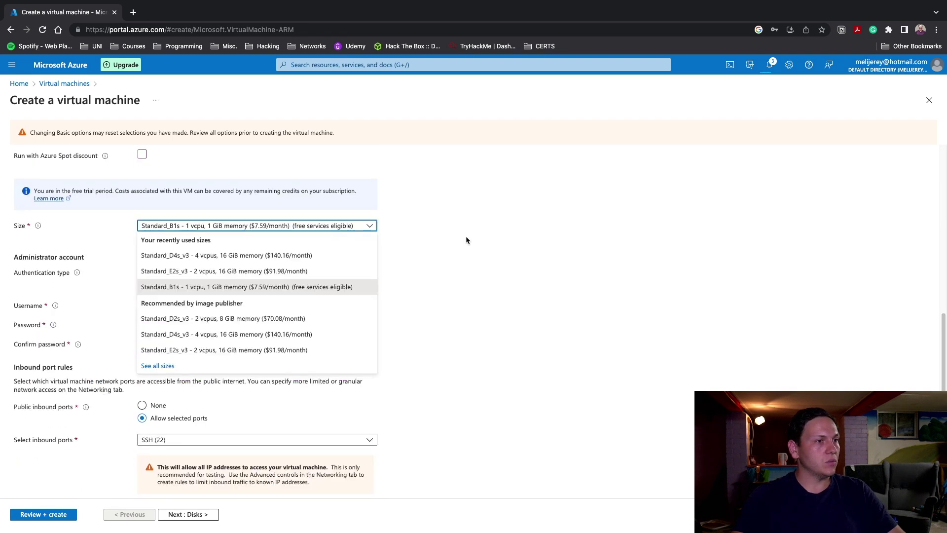
left_click(226, 320)
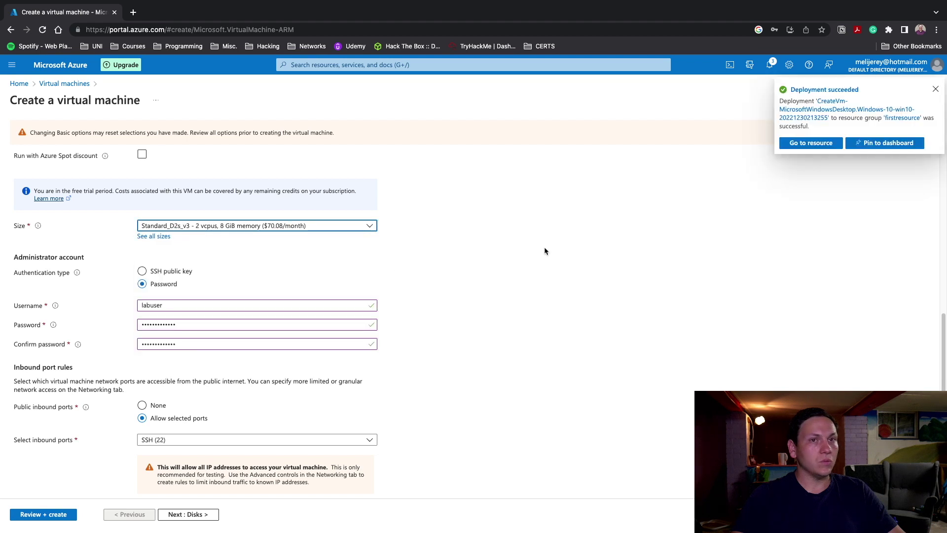
scroll(425, 260, "down", 1)
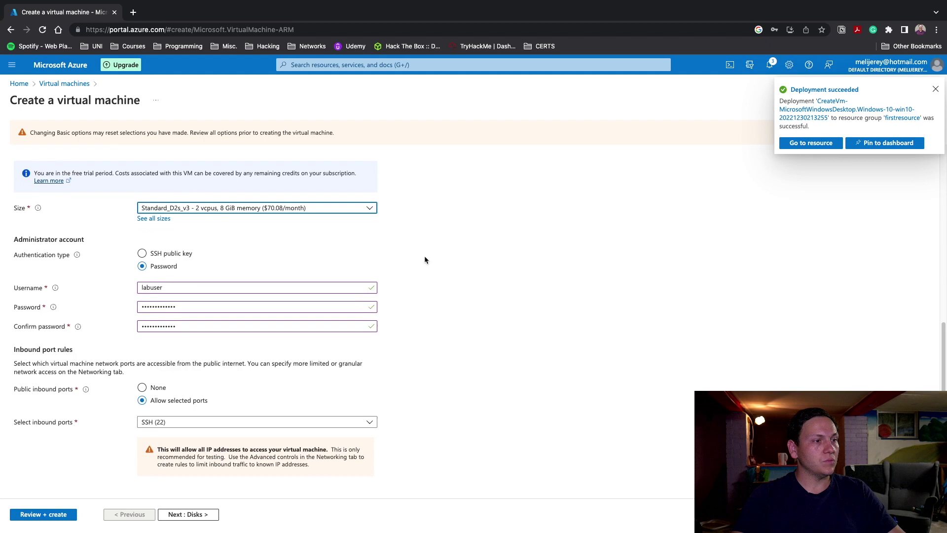
scroll(197, 345, "up", 10)
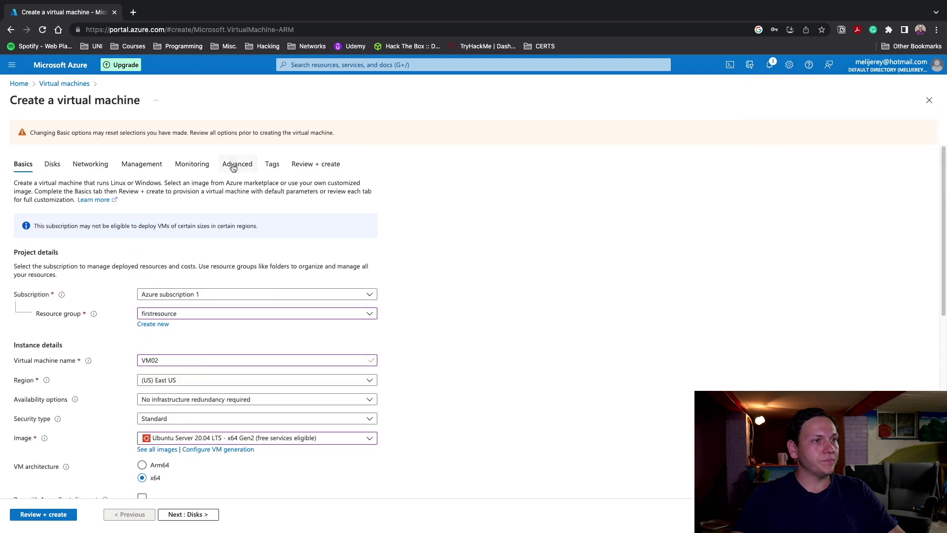
left_click(320, 162)
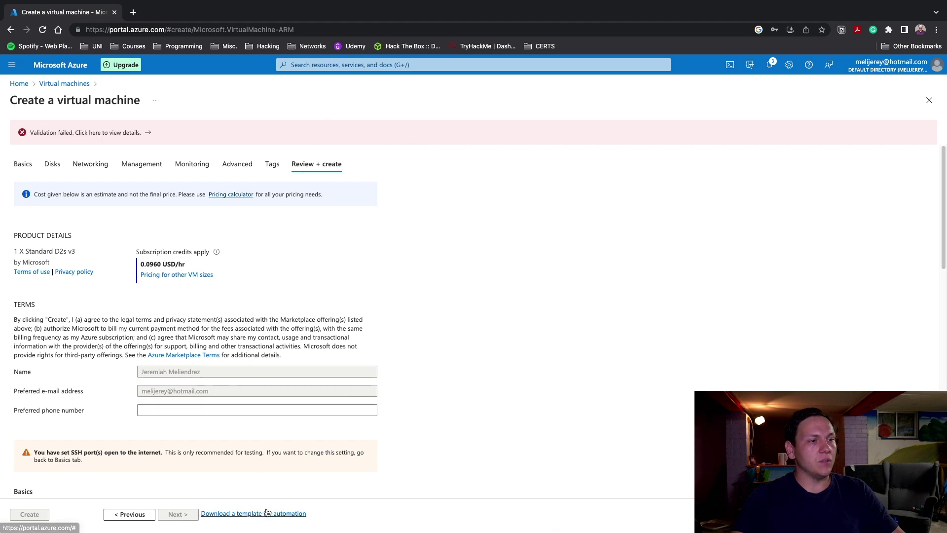
left_click(386, 67)
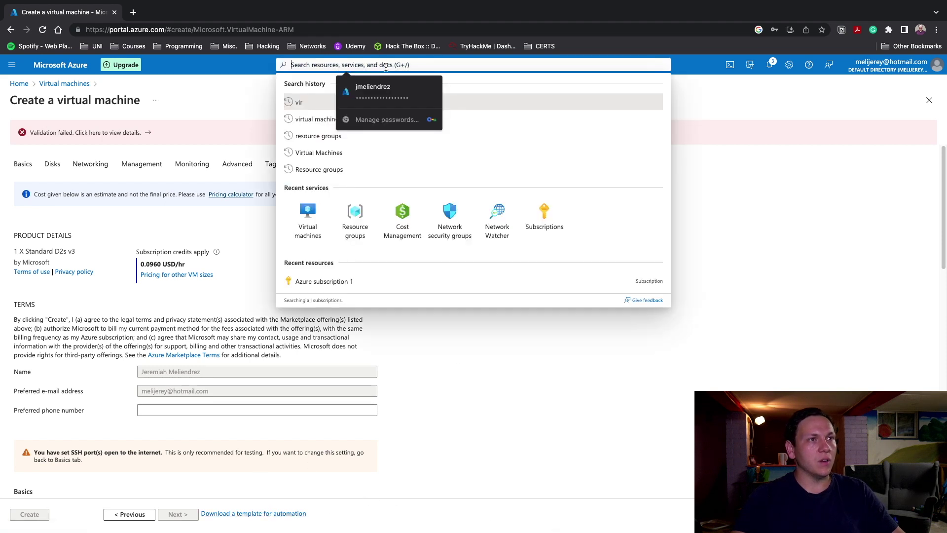
Discard the unsaved VM02 form and select VM01 in the Virtual machines list
left_click(376, 169)
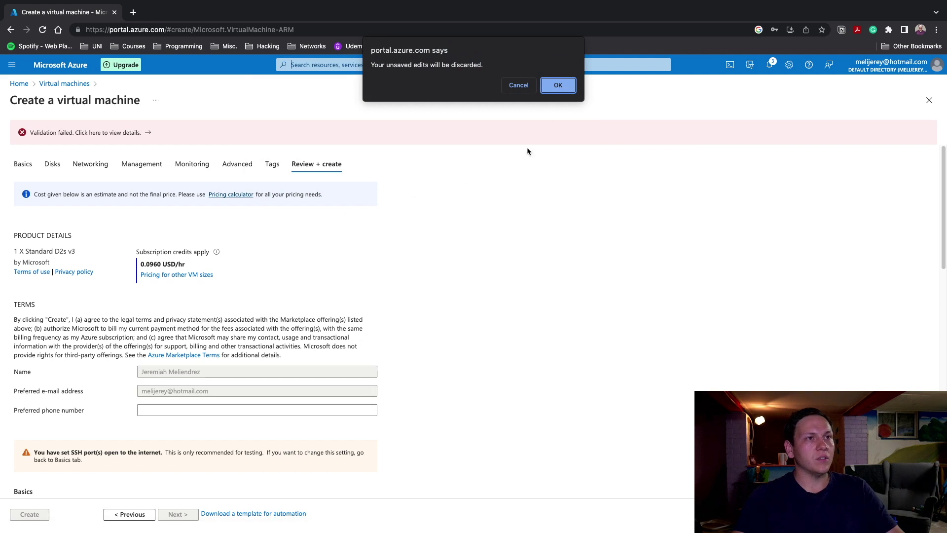
left_click(558, 85)
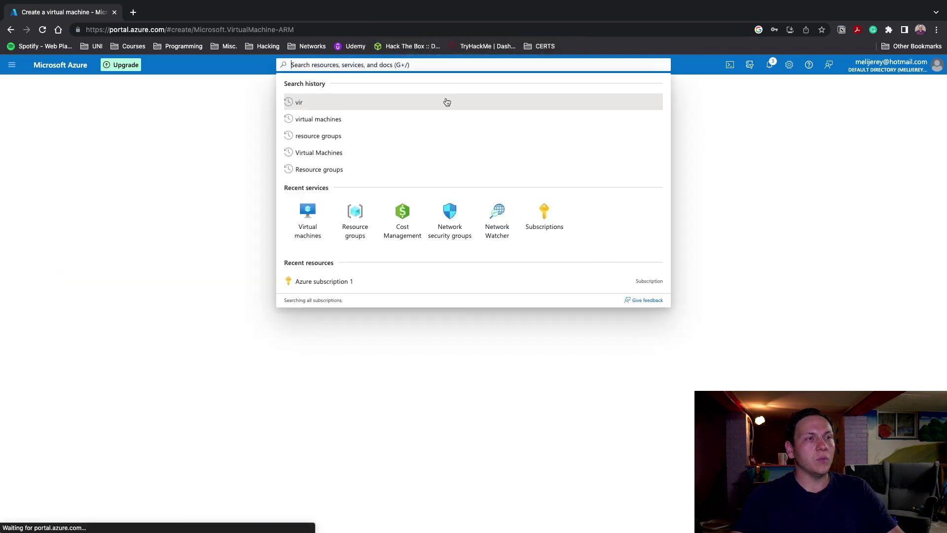
left_click(155, 364)
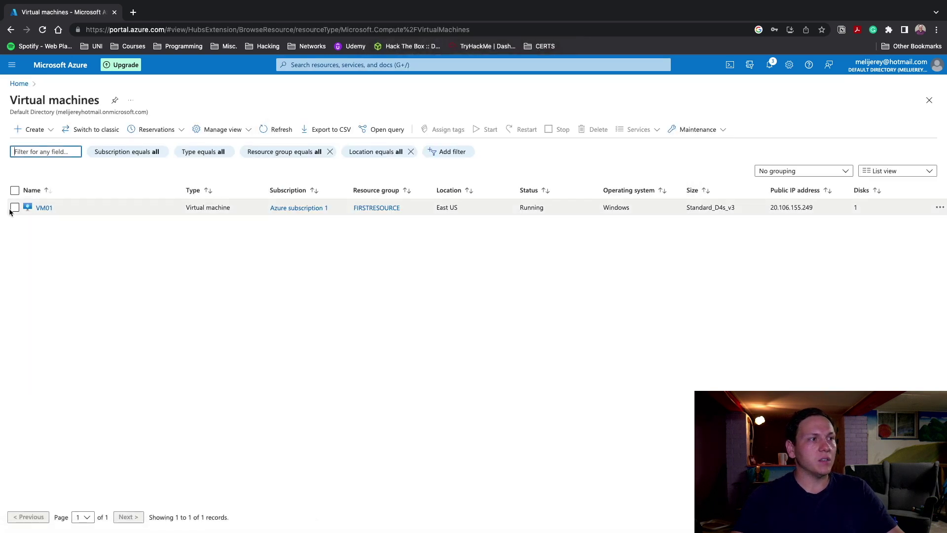
left_click(15, 207)
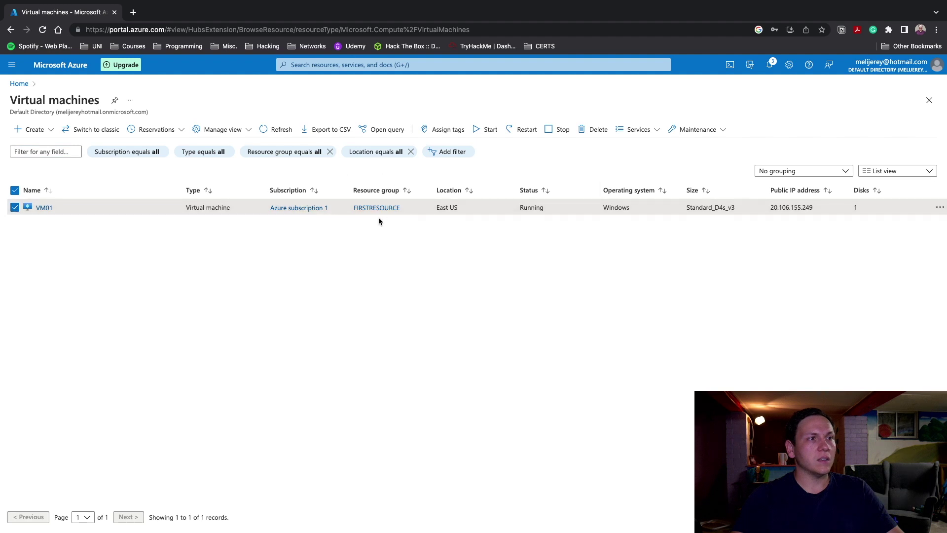
Delete VM01 with force delete enabled, confirming with 'yes'
left_click(599, 130)
left_click(800, 255)
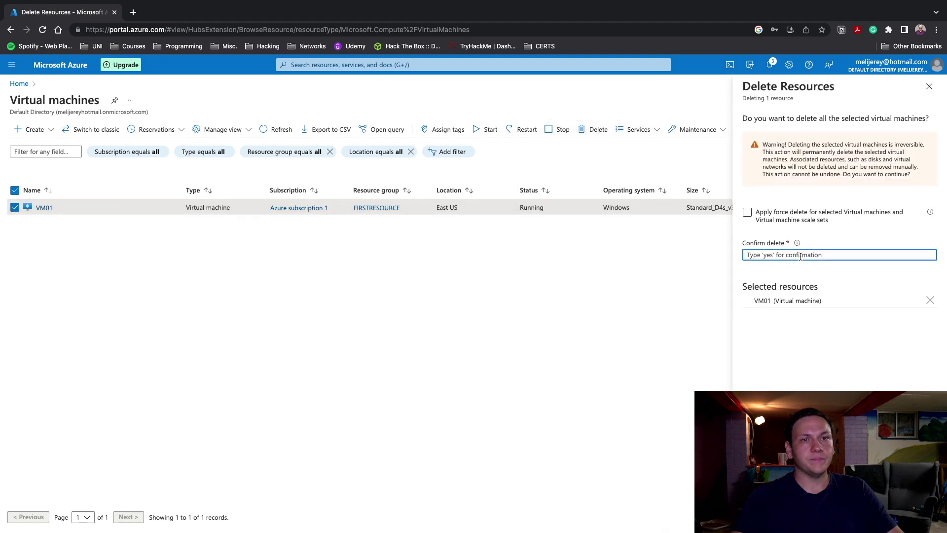
type("yes")
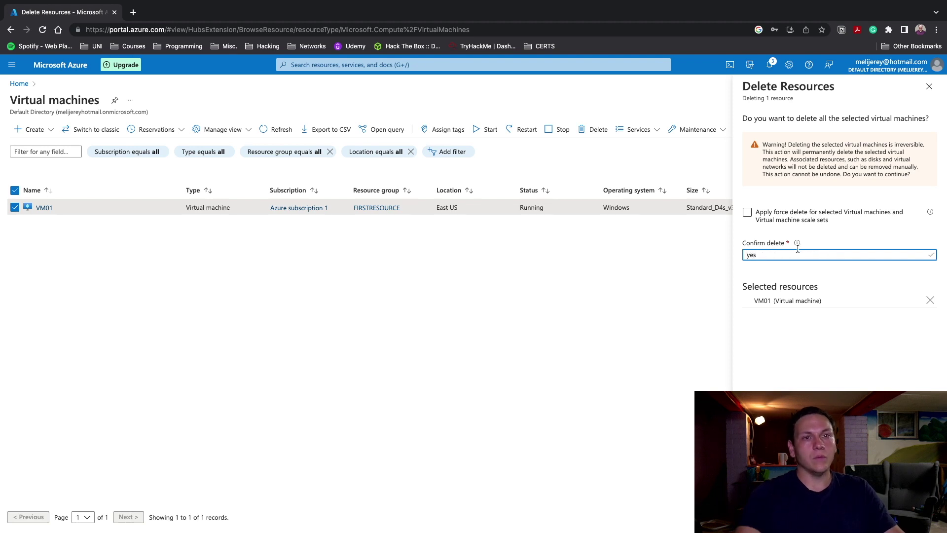
left_click(747, 212)
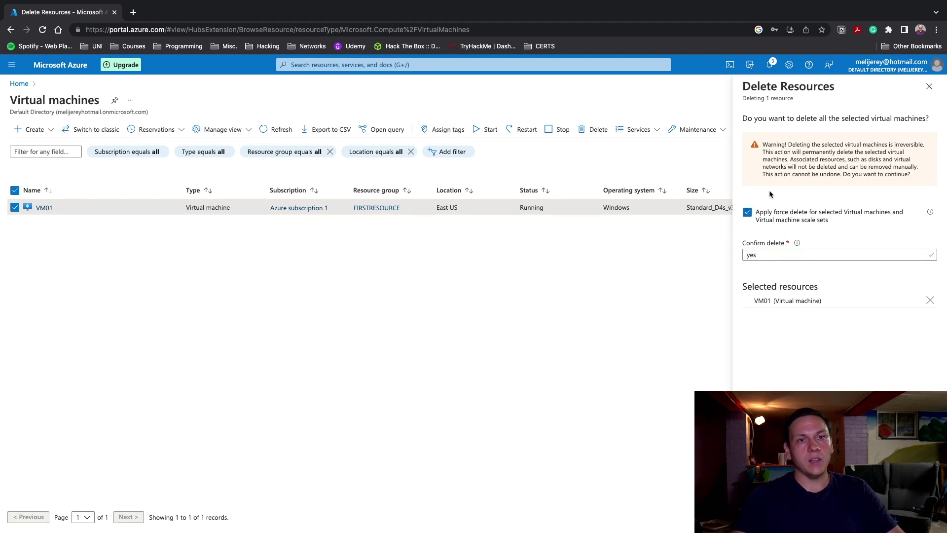
left_click(755, 518)
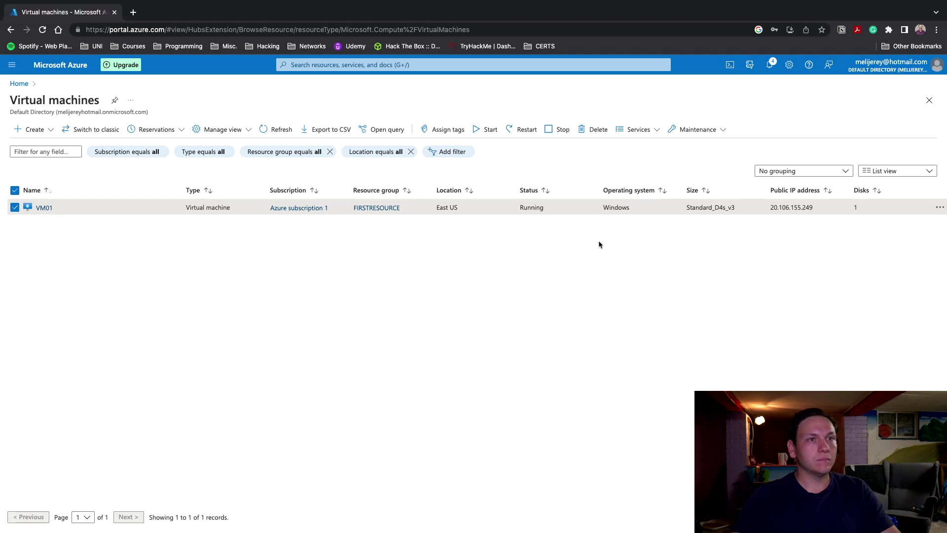
Dismiss the deployment succeeded, resource group created, and credit notifications
left_click(745, 65)
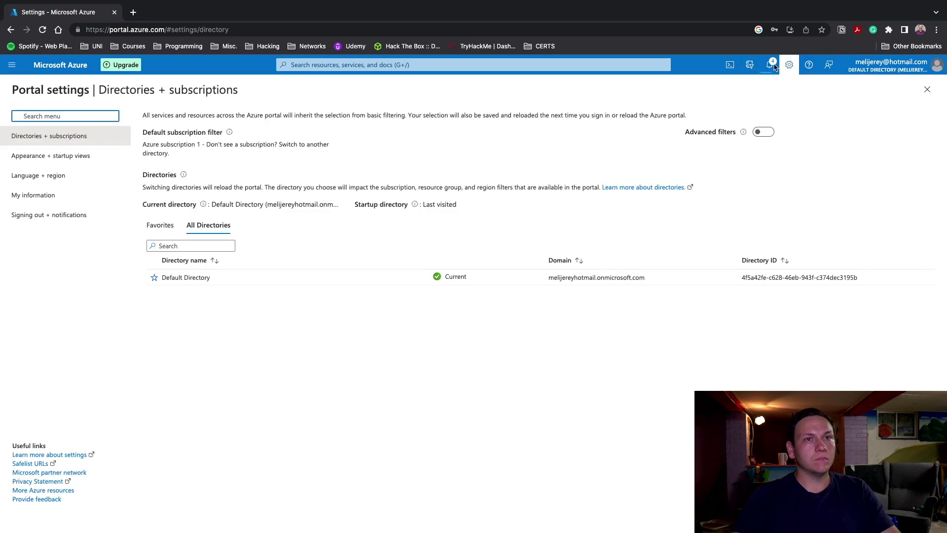
left_click(769, 65)
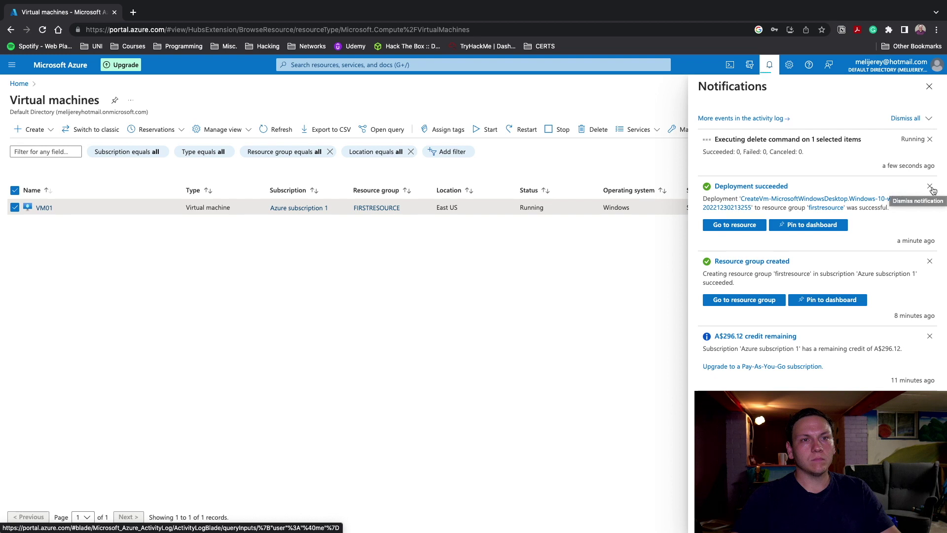
left_click(931, 187)
left_click(931, 187)
left_click(930, 188)
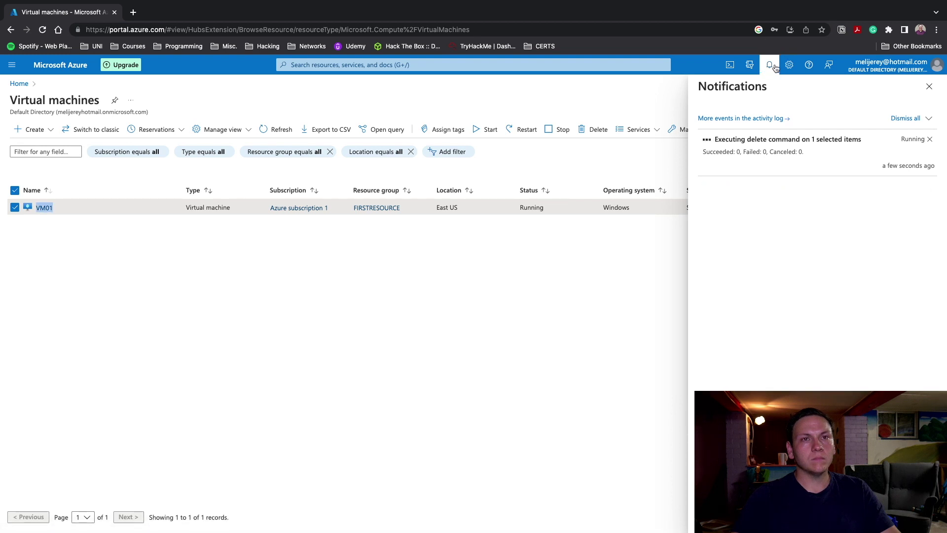
left_click(406, 186)
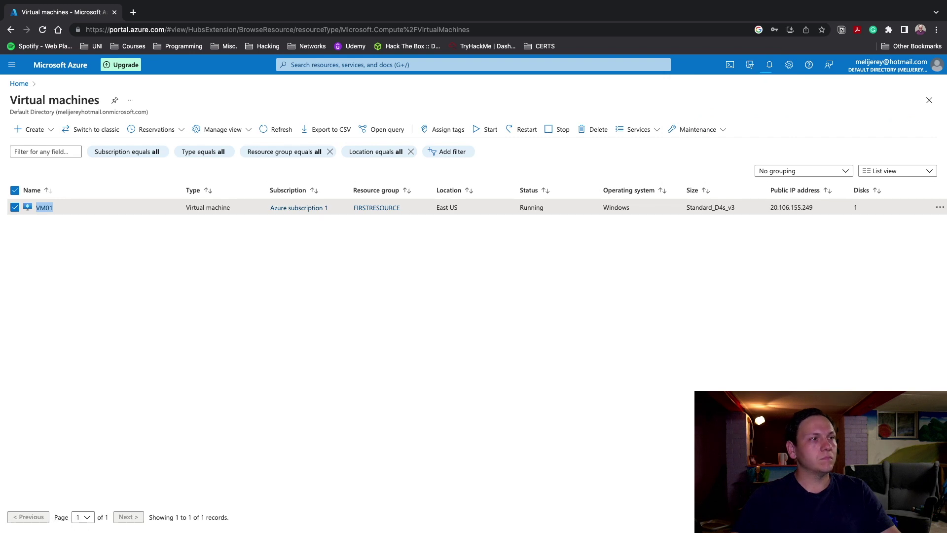
Return to the Azure home page and confirm the delete succeeded on 1 item, 0 failed
left_click(30, 129)
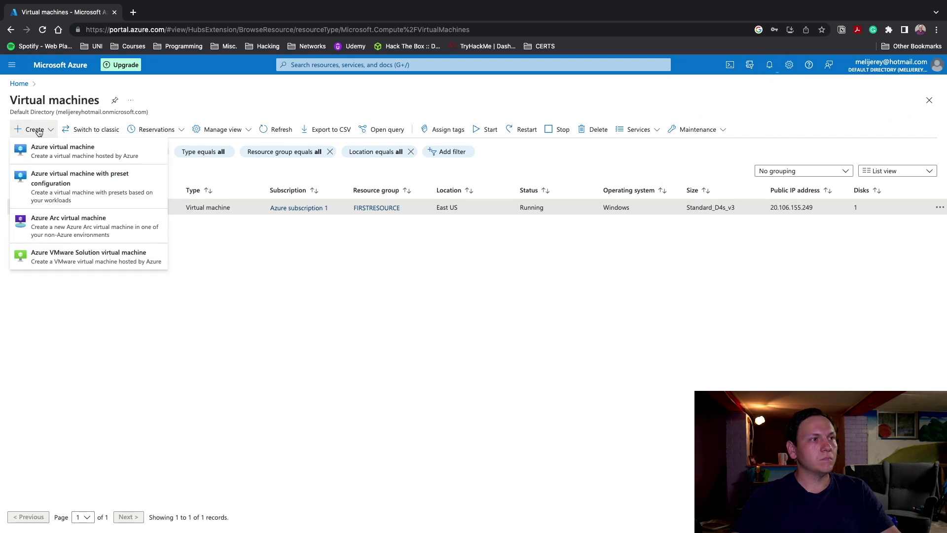
left_click(414, 280)
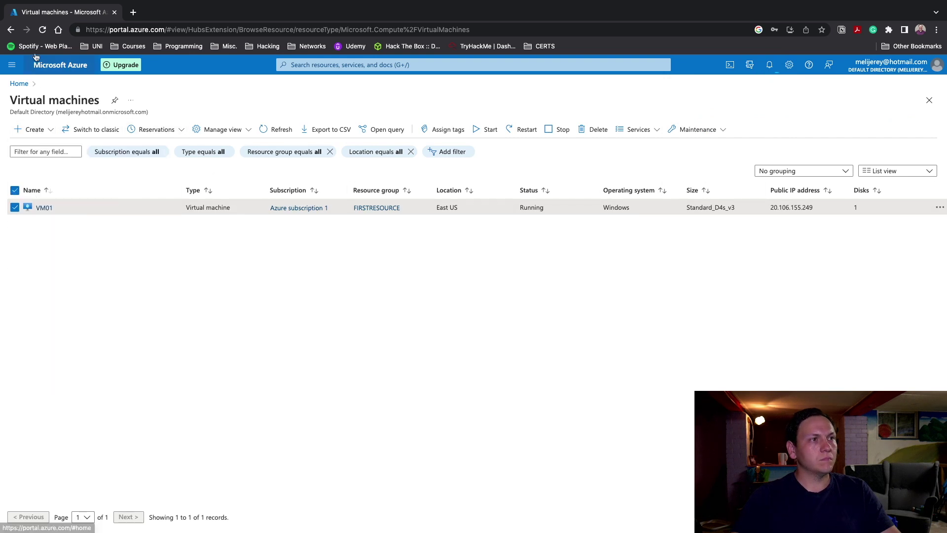
left_click(67, 63)
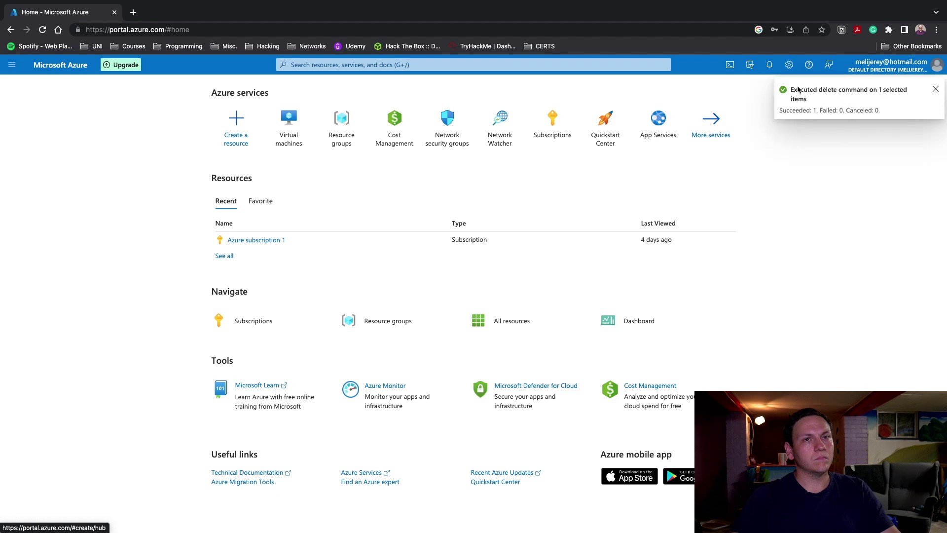
left_click(767, 66)
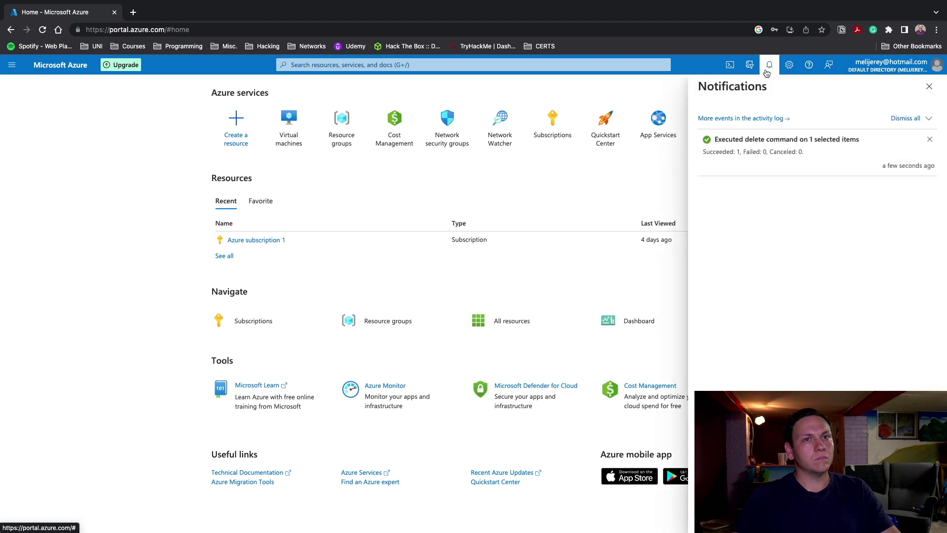
left_click(927, 89)
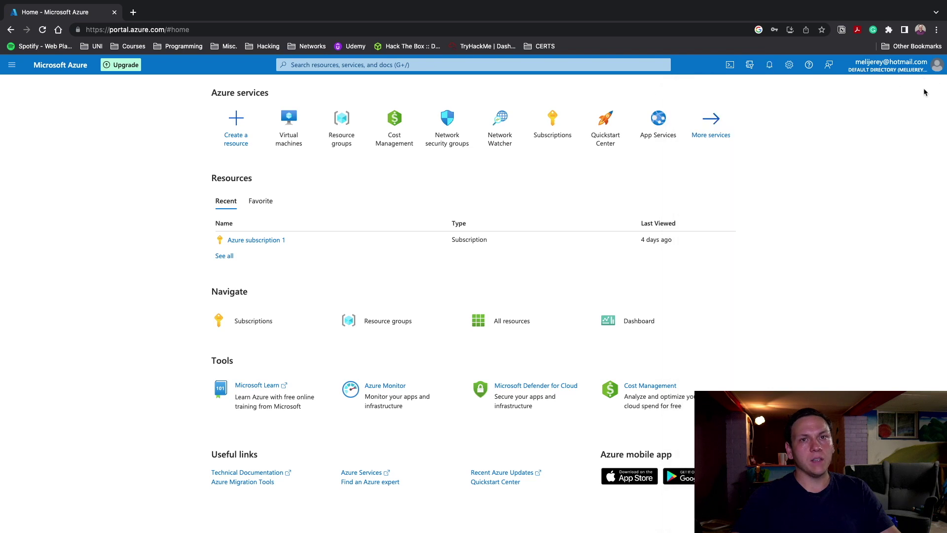
Refresh the Virtual machines list, see VM01 reported as not found, and refresh until it's gone
left_click(298, 149)
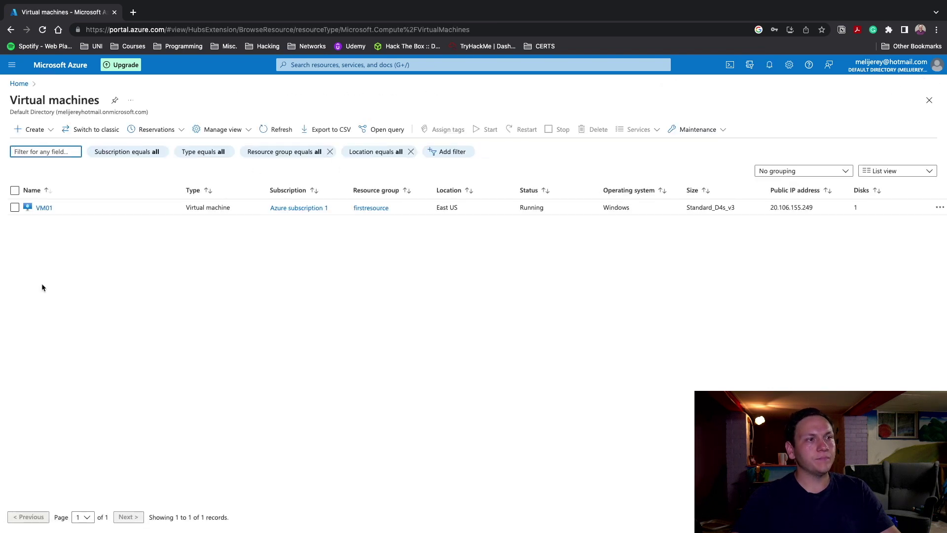
left_click(274, 129)
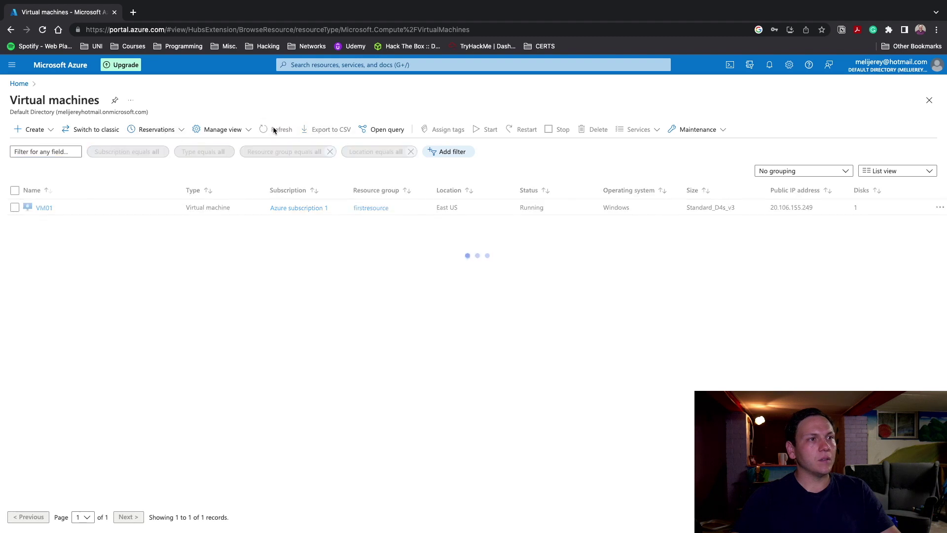
left_click(15, 207)
left_click(15, 207)
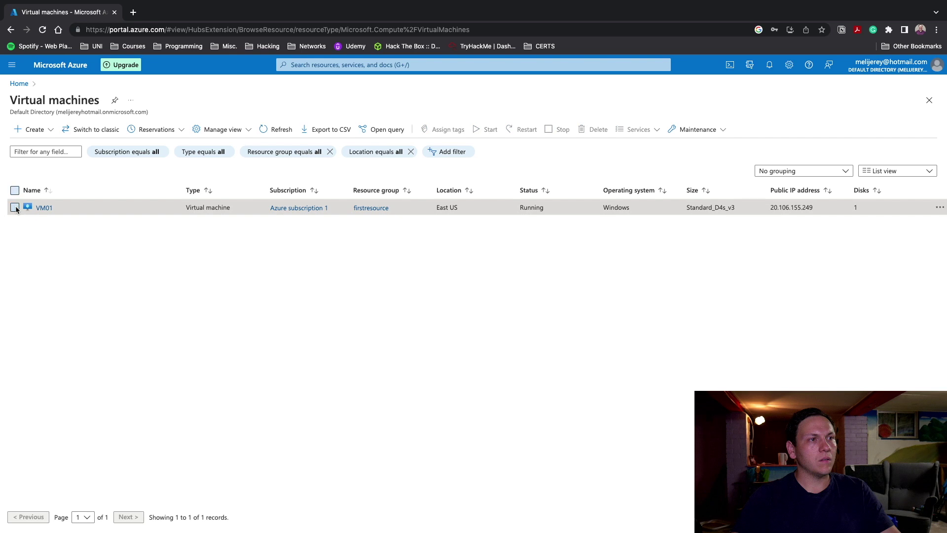
left_click(52, 208)
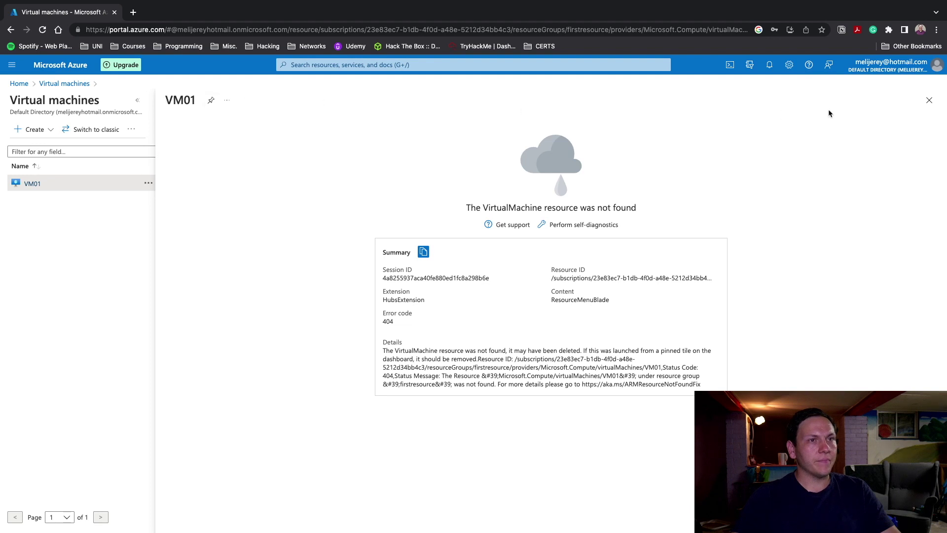
left_click(929, 100)
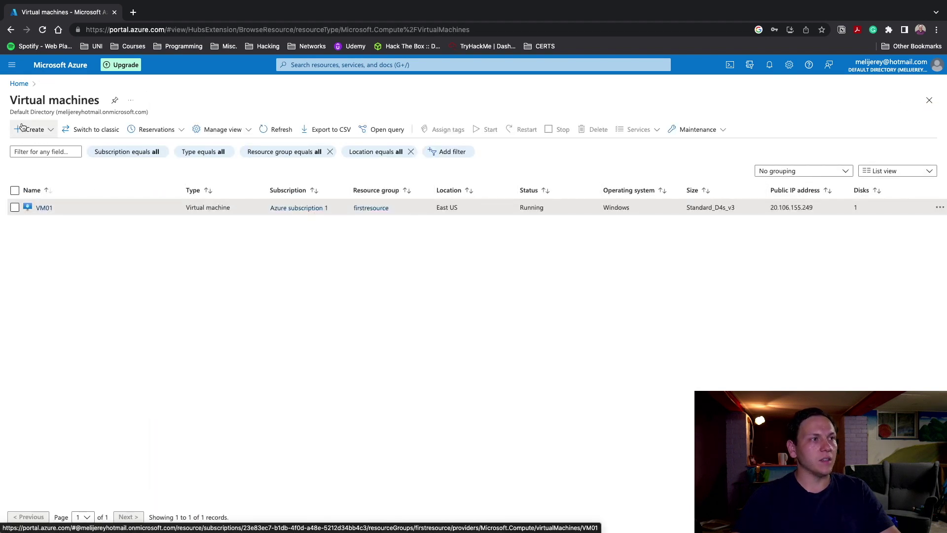
left_click(279, 129)
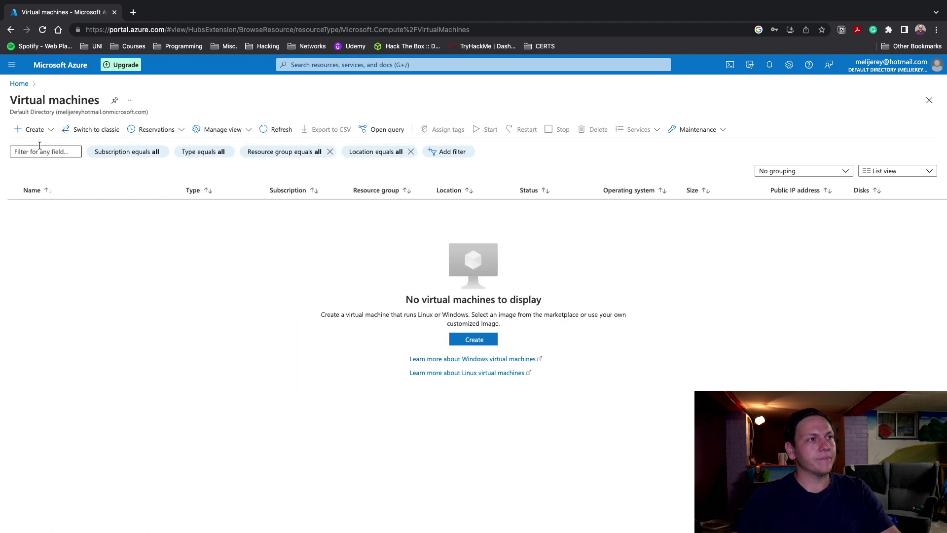
left_click(466, 340)
Start a new VM named VM01 in firstresource using the Windows 10 Pro, version 21H2 image
left_click(475, 355)
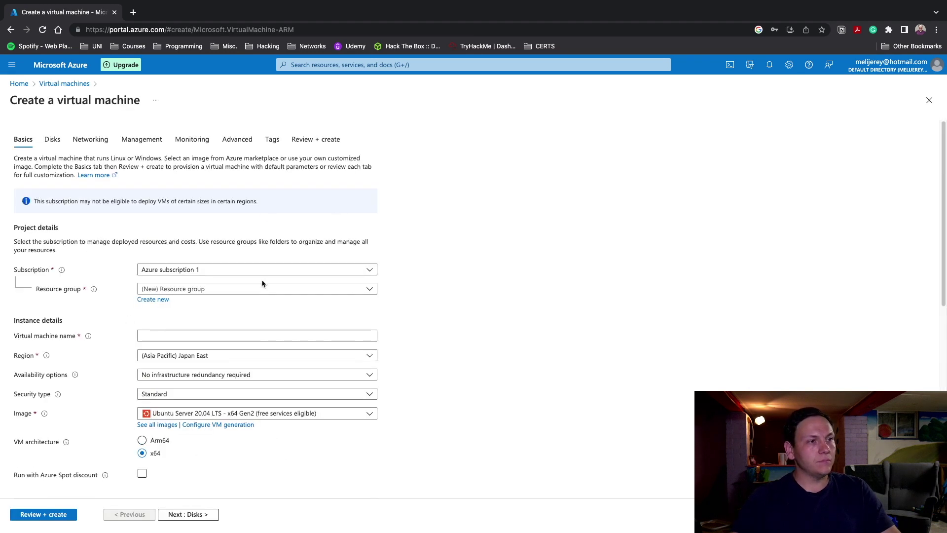
left_click(260, 288)
left_click(173, 323)
left_click(197, 336)
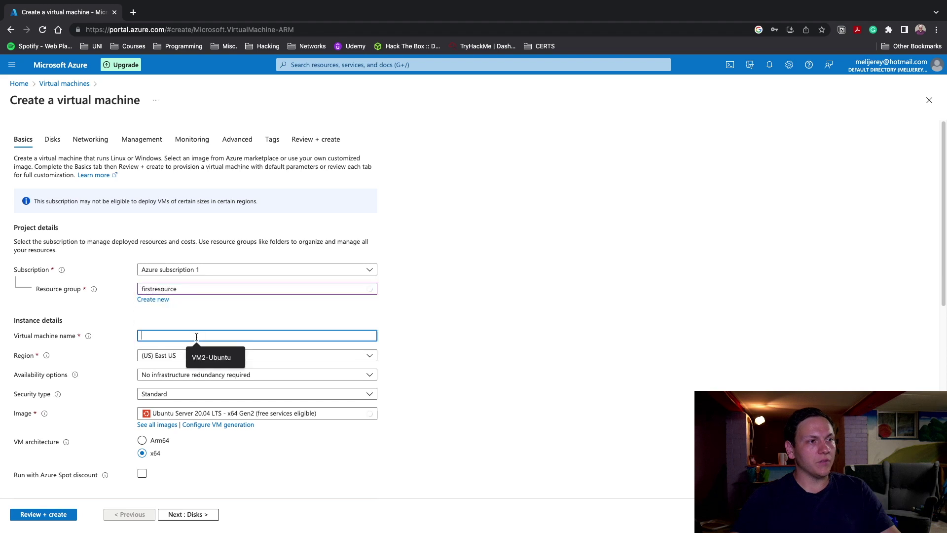
type("VM01")
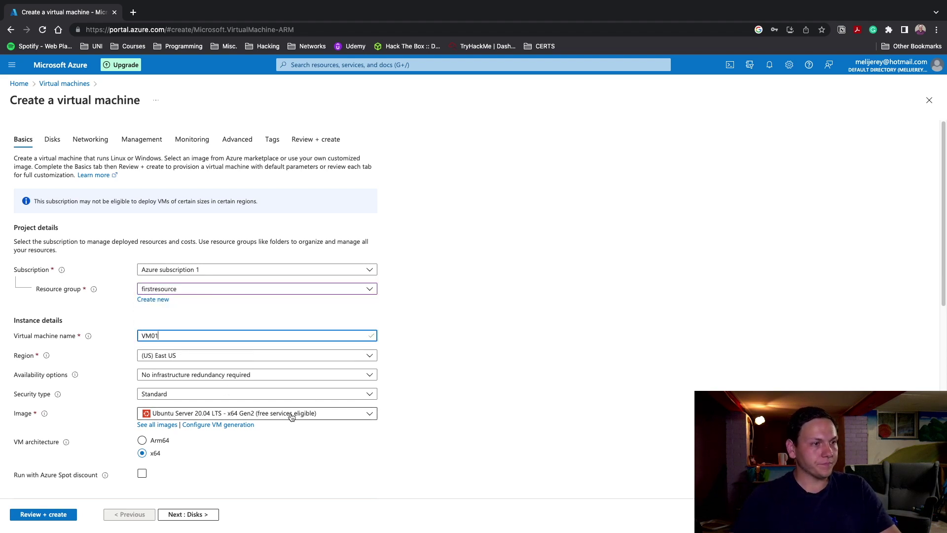
left_click(267, 413)
left_click(188, 348)
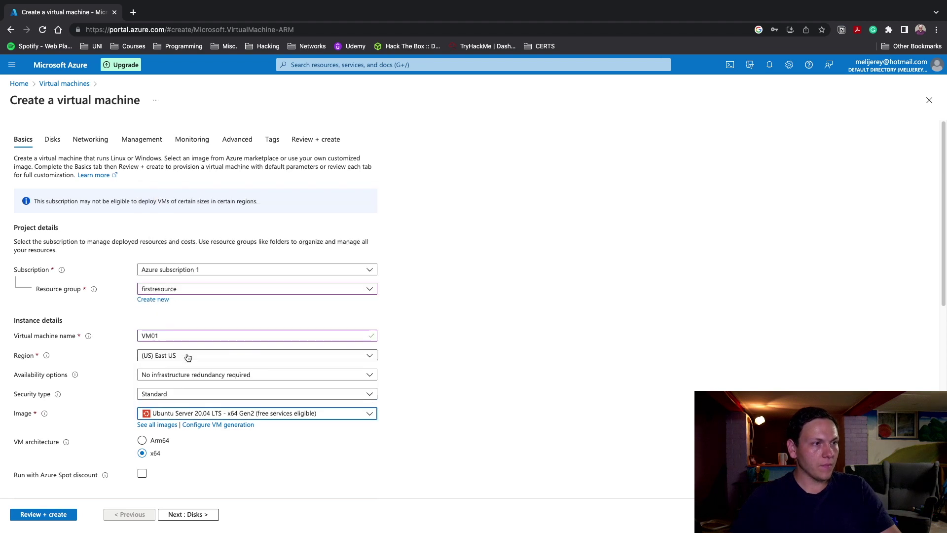
Choose size Standard_E2s_v3, accept the suggested admin username, and enter the admin password
scroll(482, 425, "down", 6)
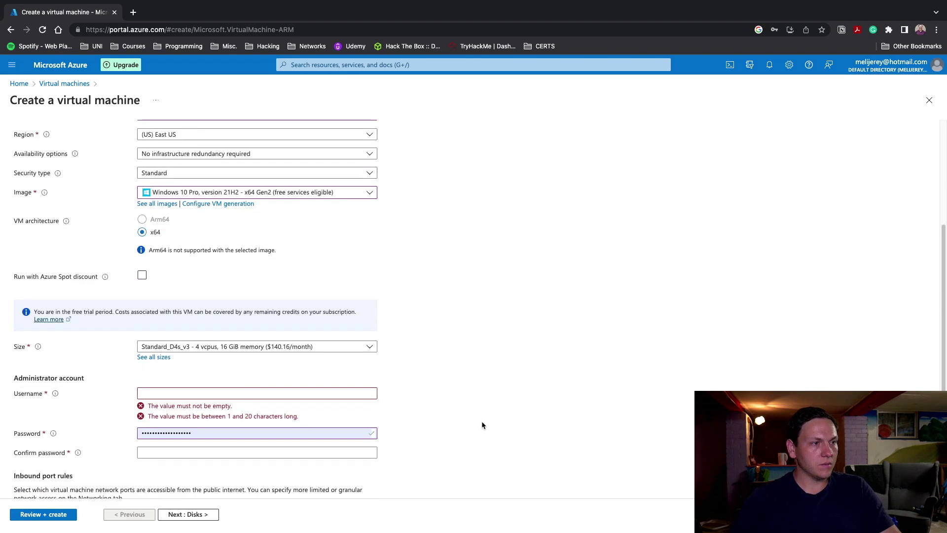
left_click(248, 262)
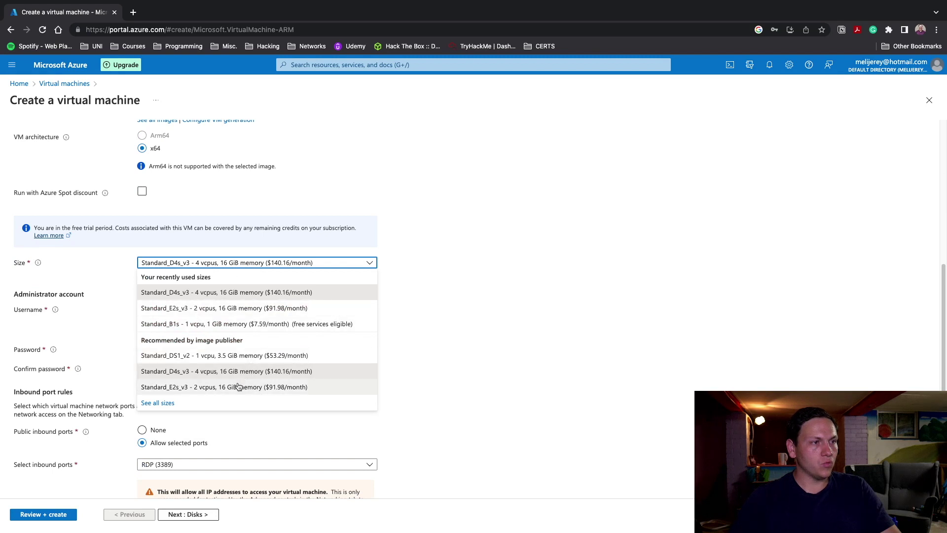
left_click(236, 388)
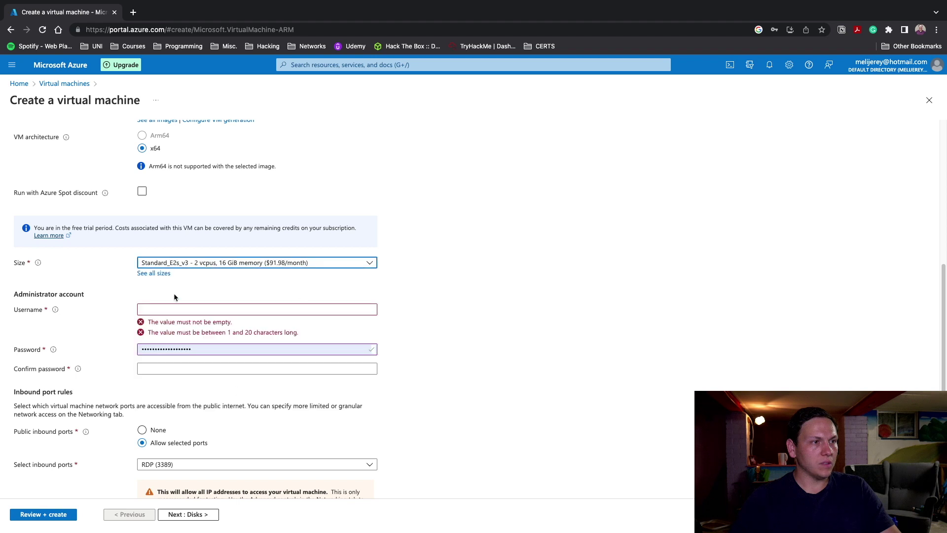
left_click(175, 308)
left_click(217, 330)
left_click(229, 327)
double_click(211, 332)
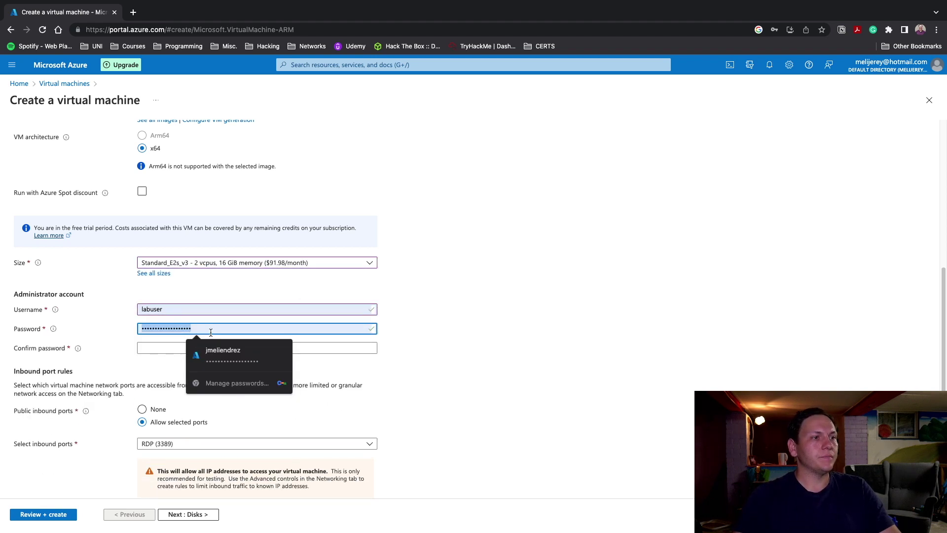
type("Pas")
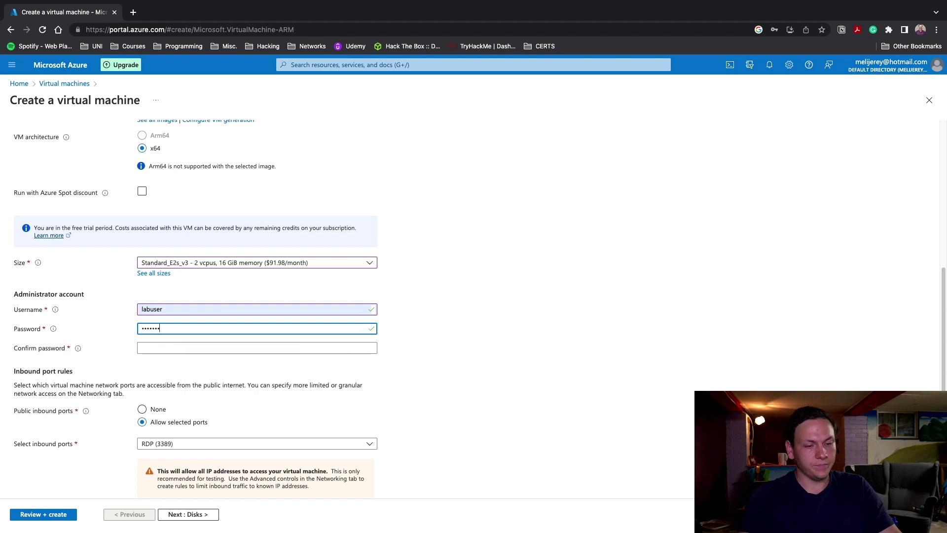
type("4!")
key("Tab")
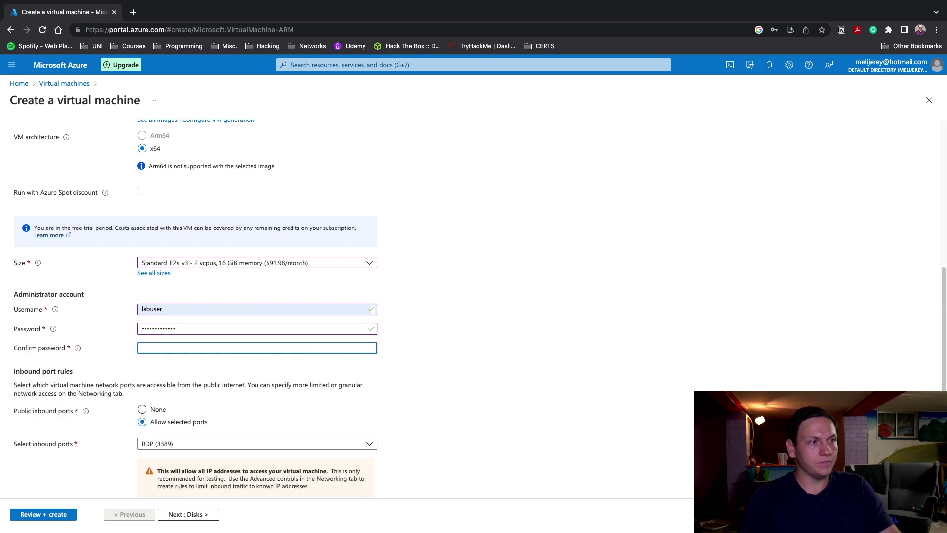
type("Password")
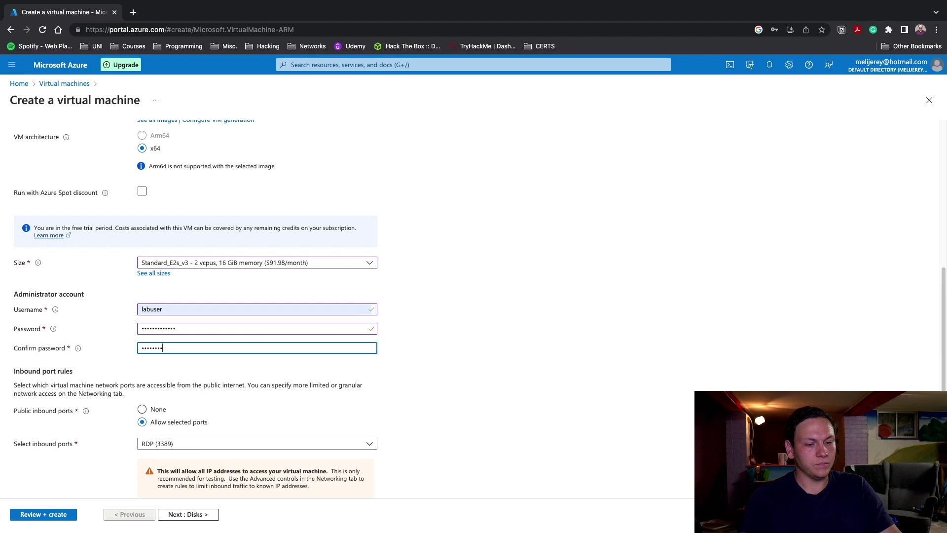
type("1234")
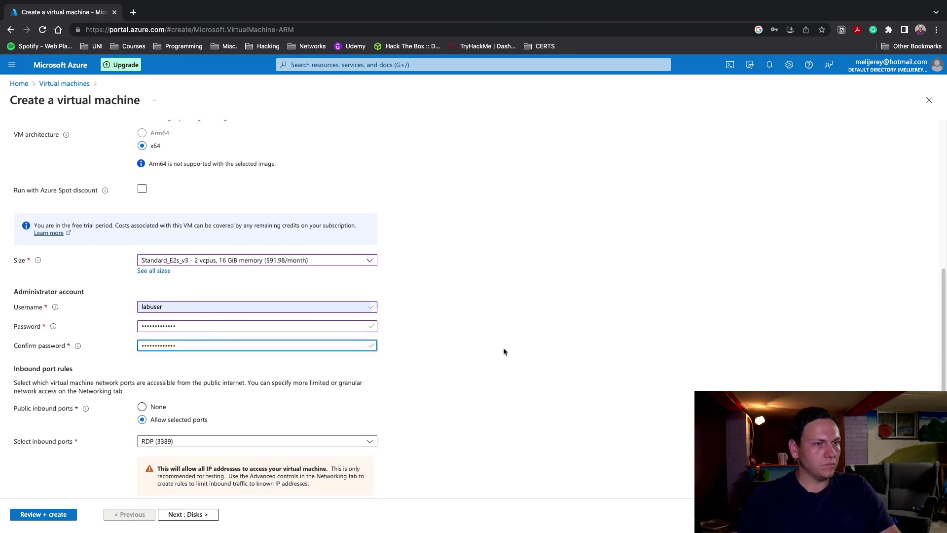
Tick the Windows 10/11 licence eligibility confirmation and go to Networking
scroll(503, 349, "down", 3)
left_click(42, 445)
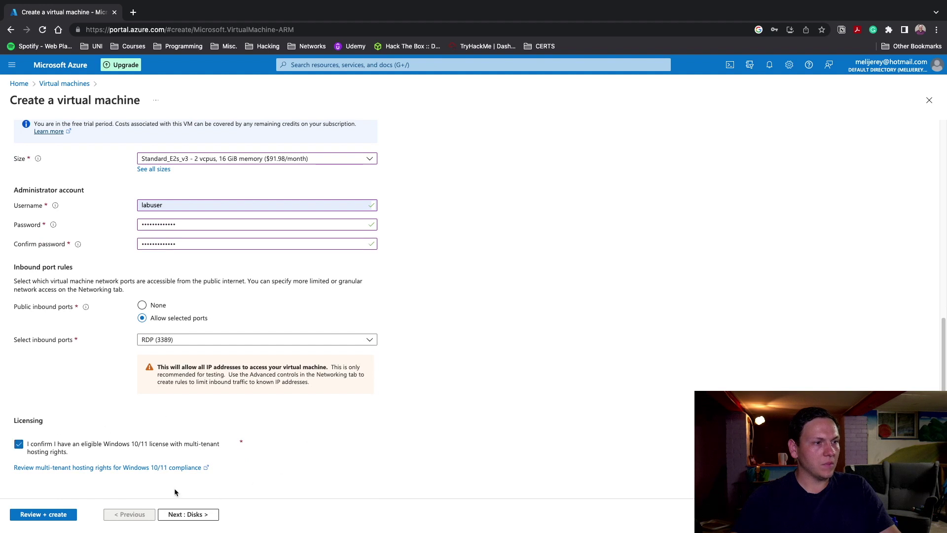
scroll(282, 422, "up", 10)
left_click(90, 139)
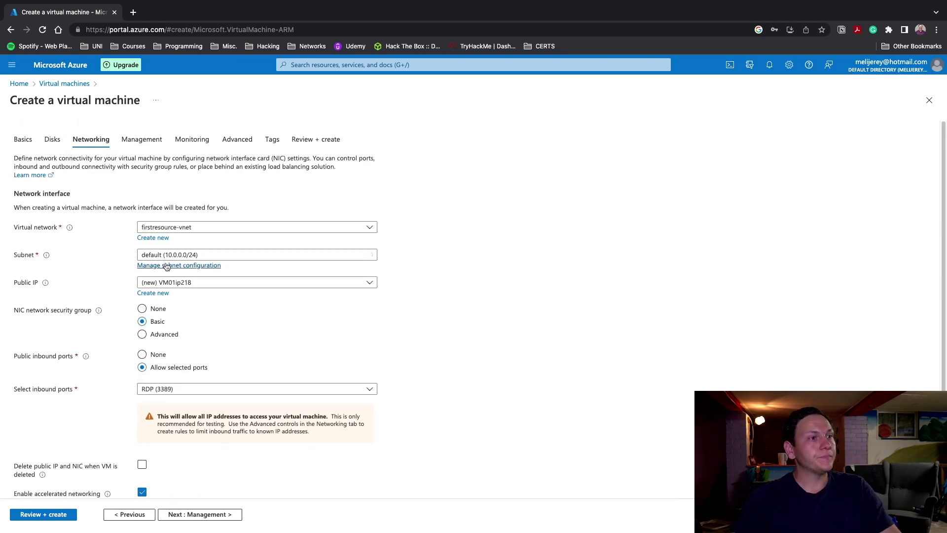
Keep the new public IP, pass validation at 0.1260 USD/hr, and create VM01
left_click(373, 286)
left_click(372, 286)
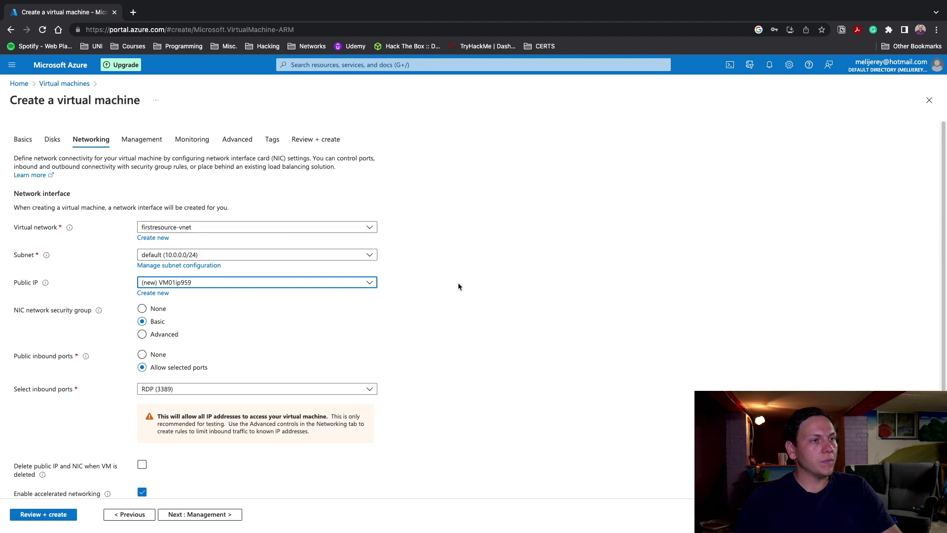
scroll(458, 282, "down", 4)
scroll(419, 263, "up", 4)
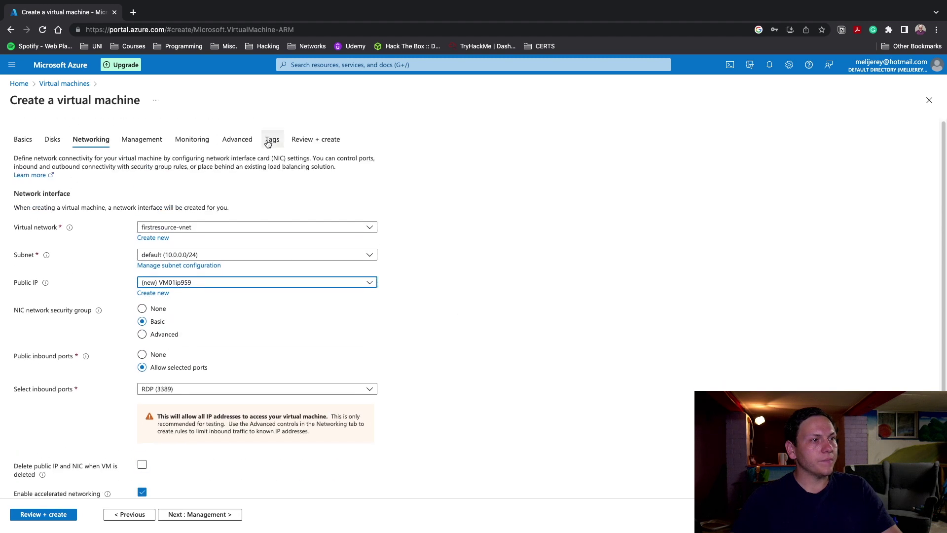
left_click(306, 141)
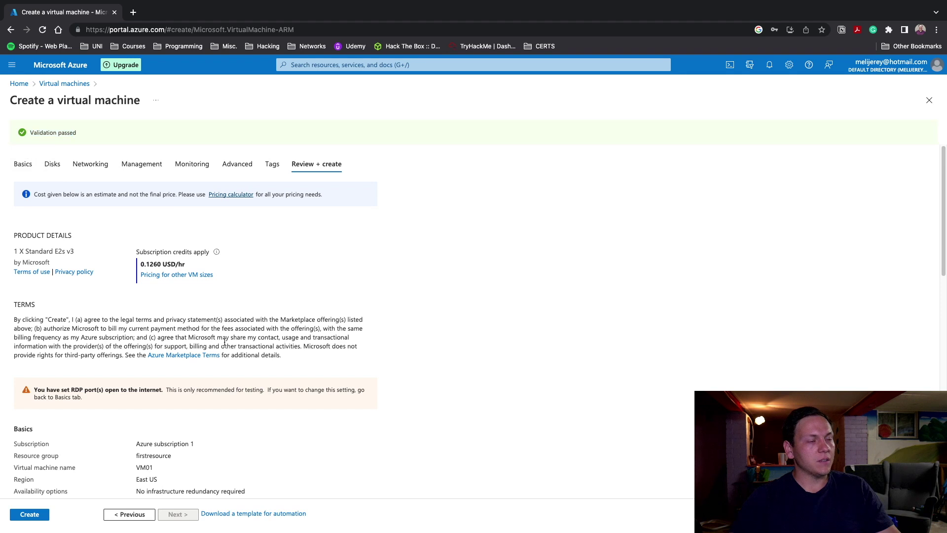
left_click(11, 515)
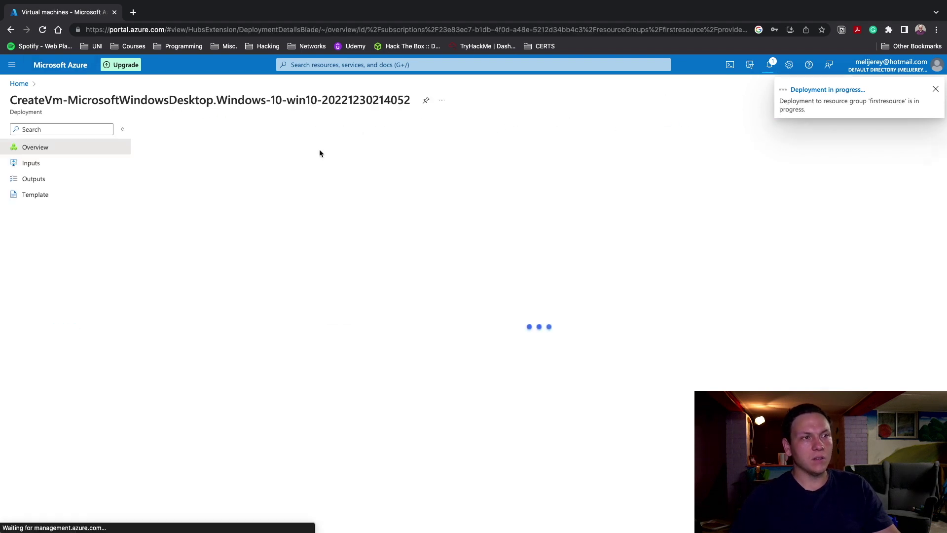
Open Virtual machines from the search bar's Recent services
left_click(306, 65)
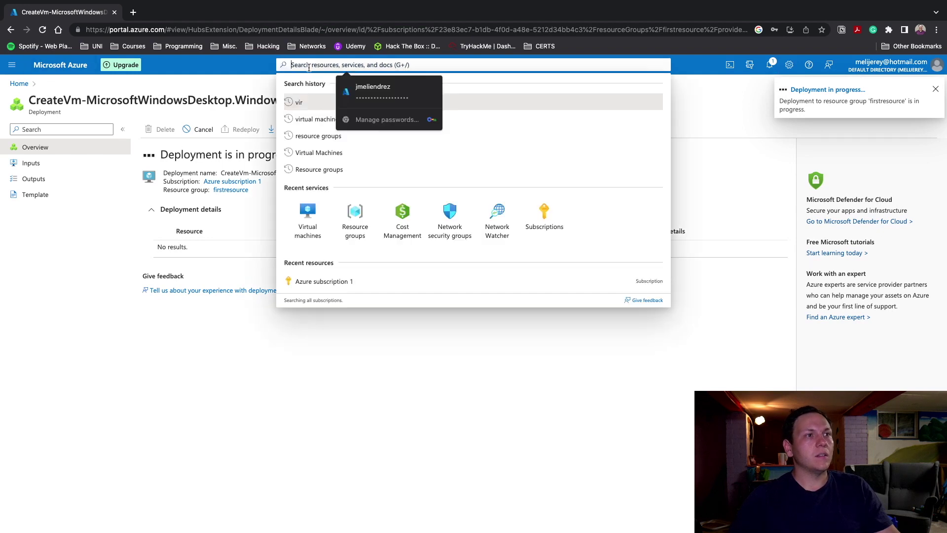
left_click(319, 224)
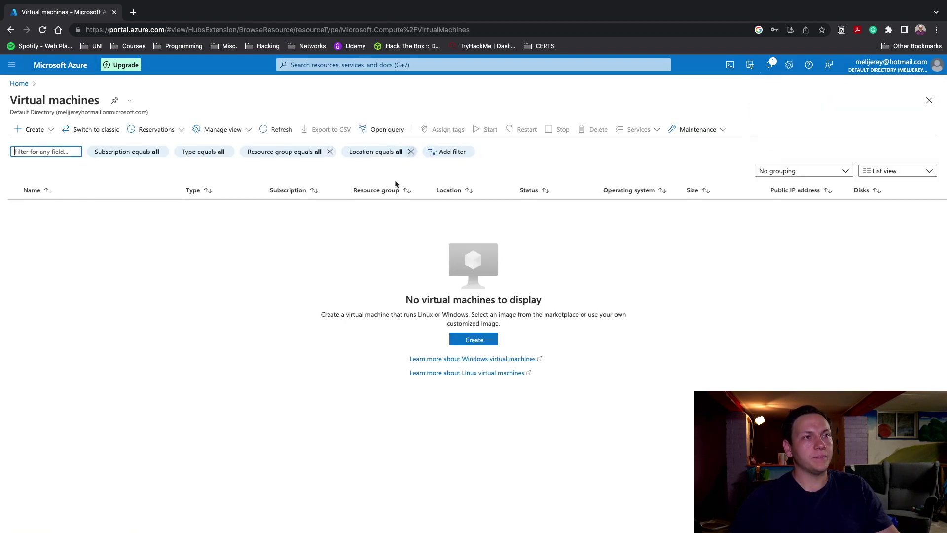
Start a new Azure VM named VM02 in firstresource with the Ubuntu Server 20.04 LTS image
left_click(467, 340)
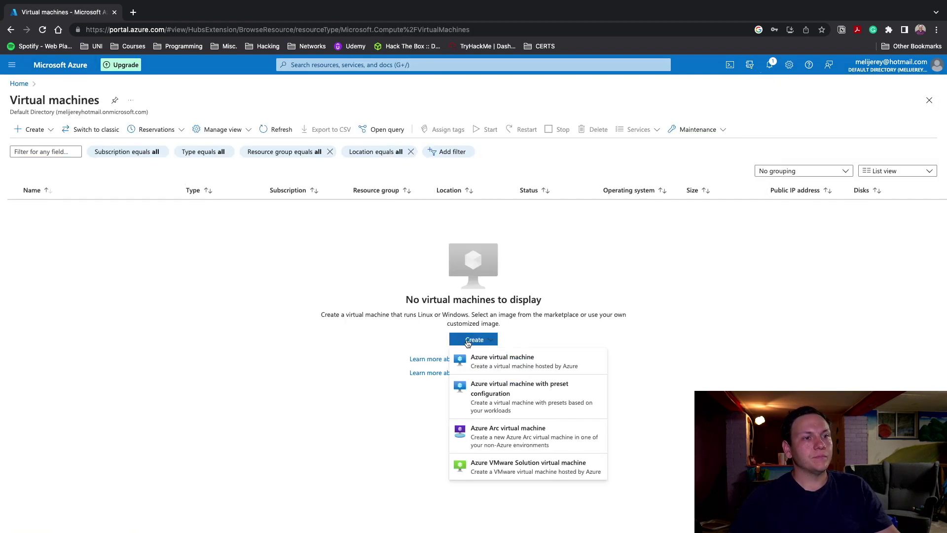
left_click(520, 359)
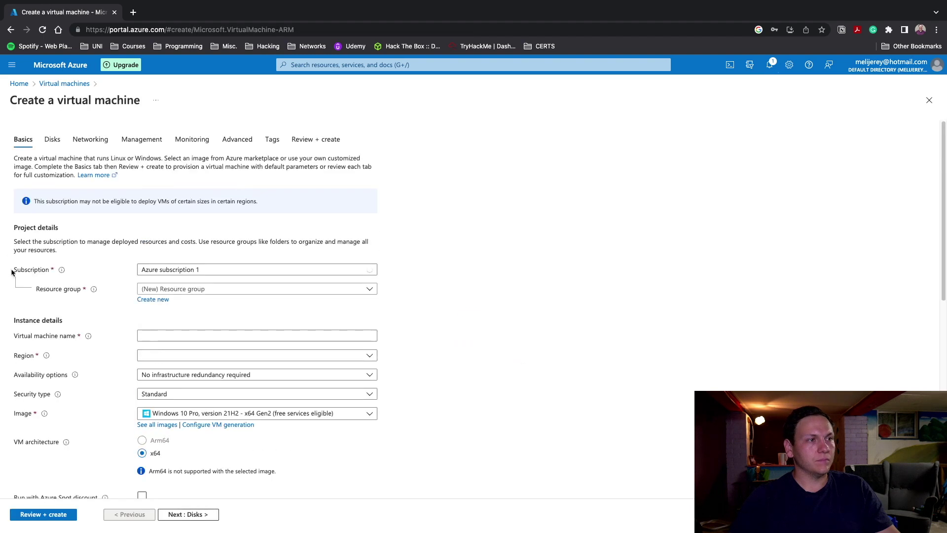
left_click(205, 291)
left_click(183, 323)
left_click(264, 337)
type("VM02")
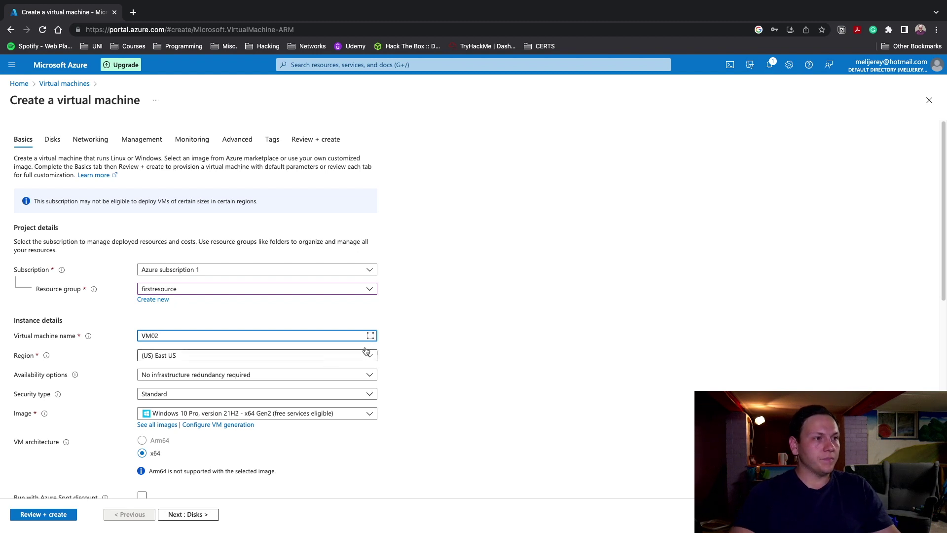
scroll(269, 321, "down", 4)
left_click(281, 221)
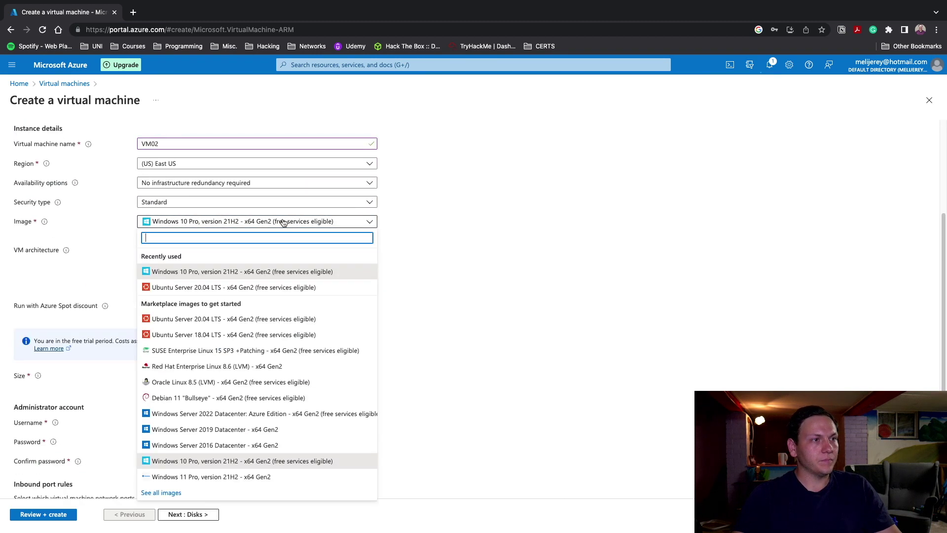
left_click(202, 287)
Switch to password authentication with username labuser and enter the admin password
scroll(400, 316, "down", 2)
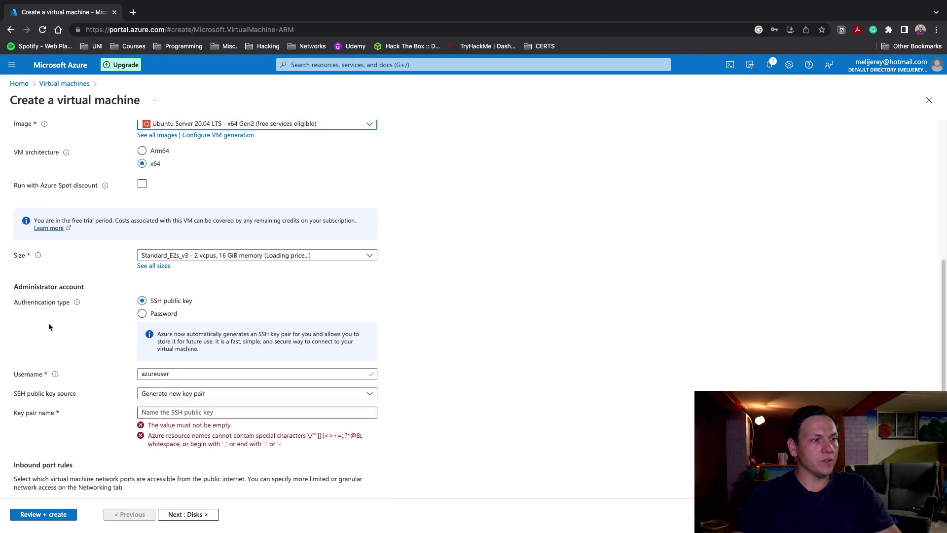
left_click(142, 313)
left_click(220, 335)
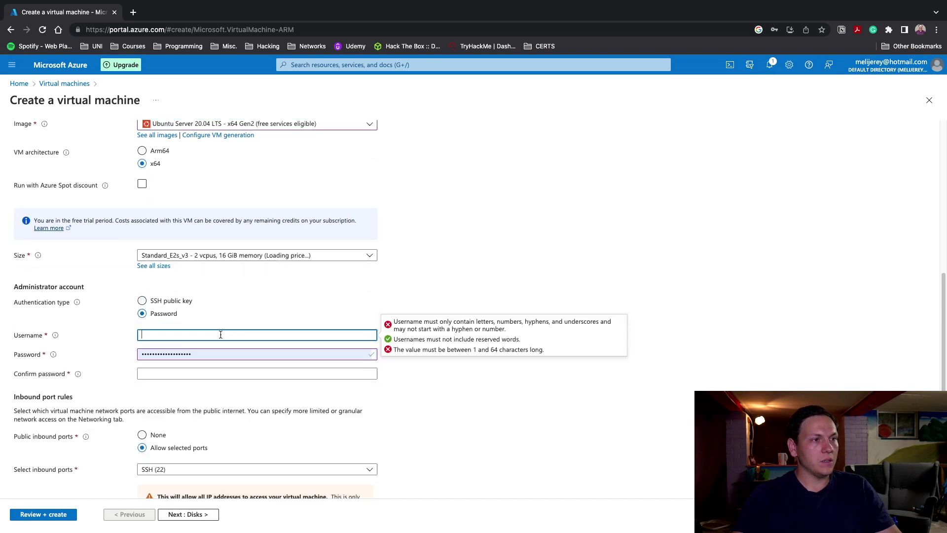
type("labuser")
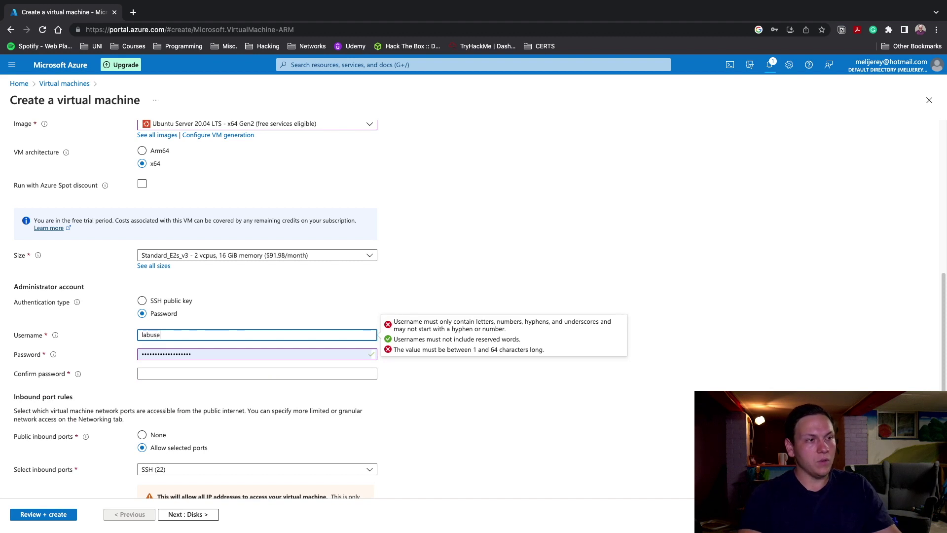
key("Tab")
type("Pa")
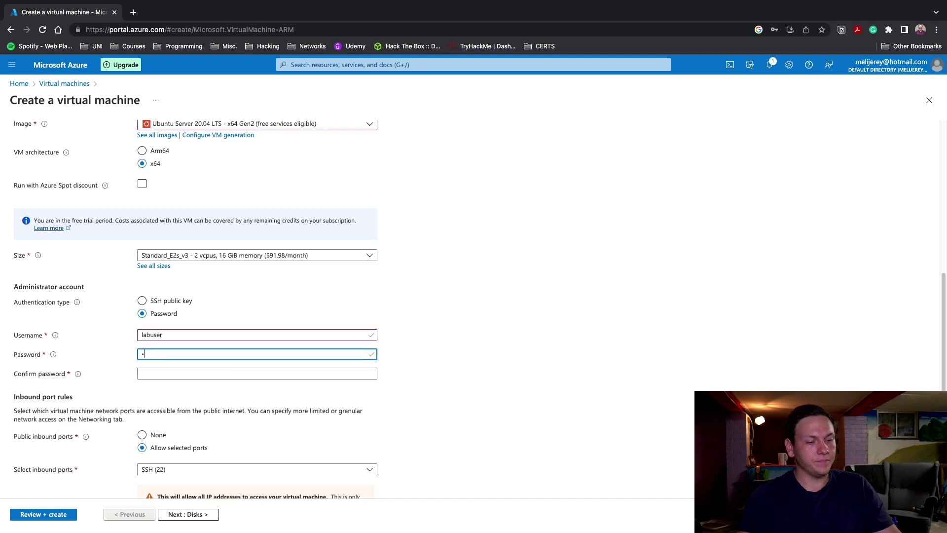
type("ssw")
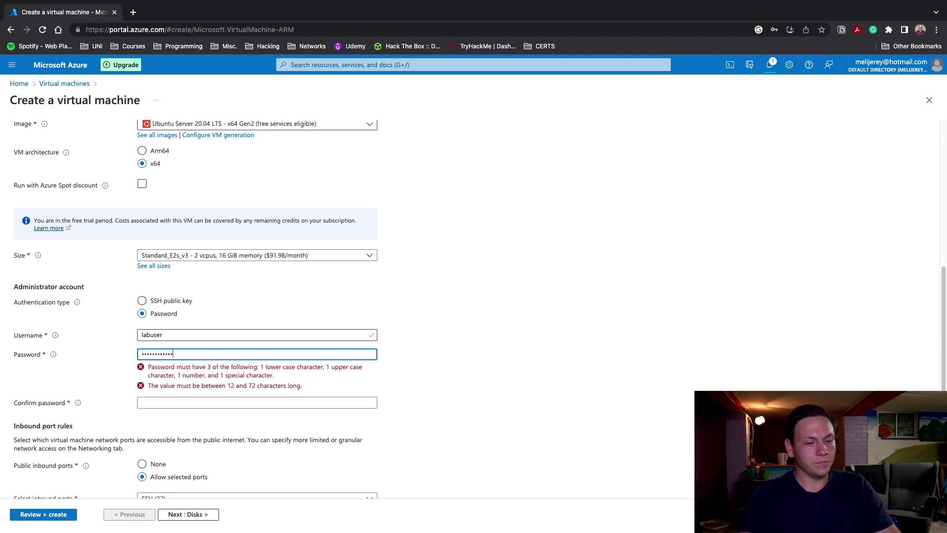
left_click(257, 403)
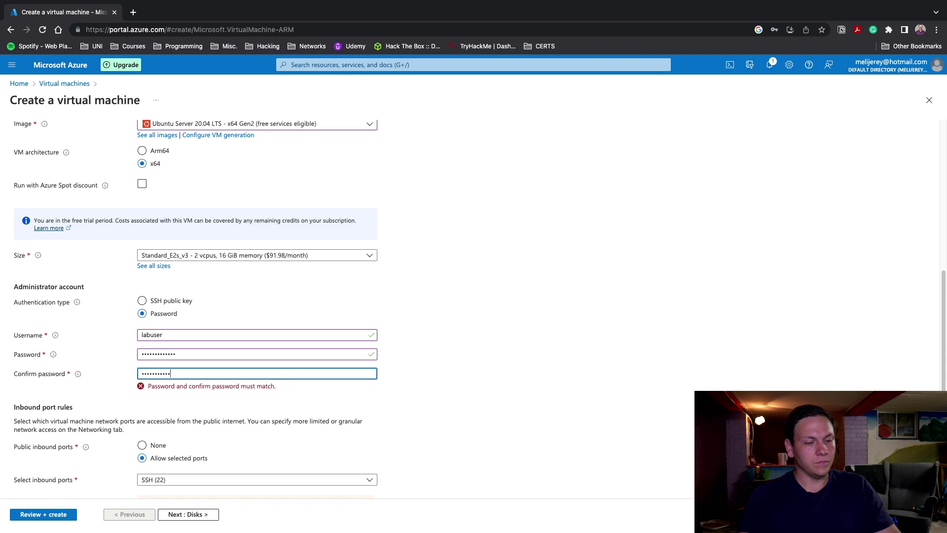
scroll(356, 355, "down", 2)
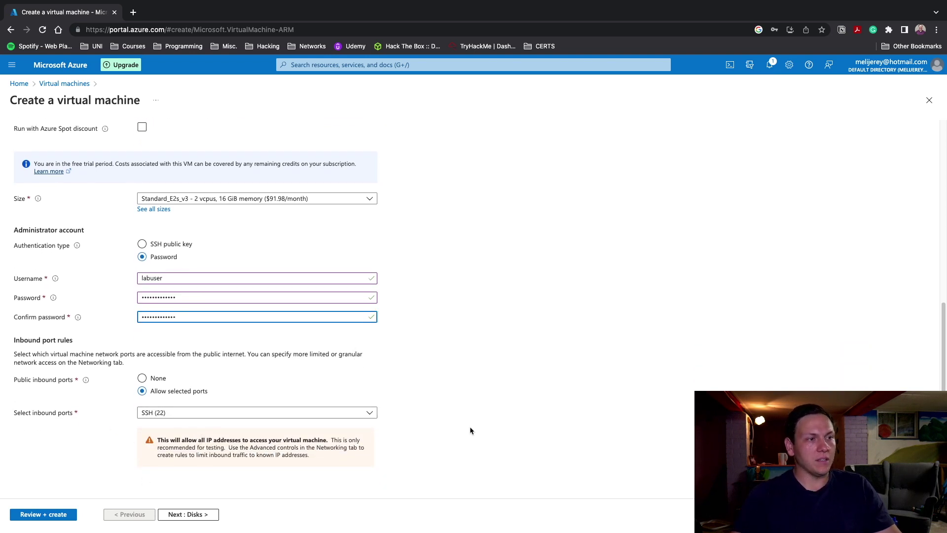
scroll(464, 427, "up", 10)
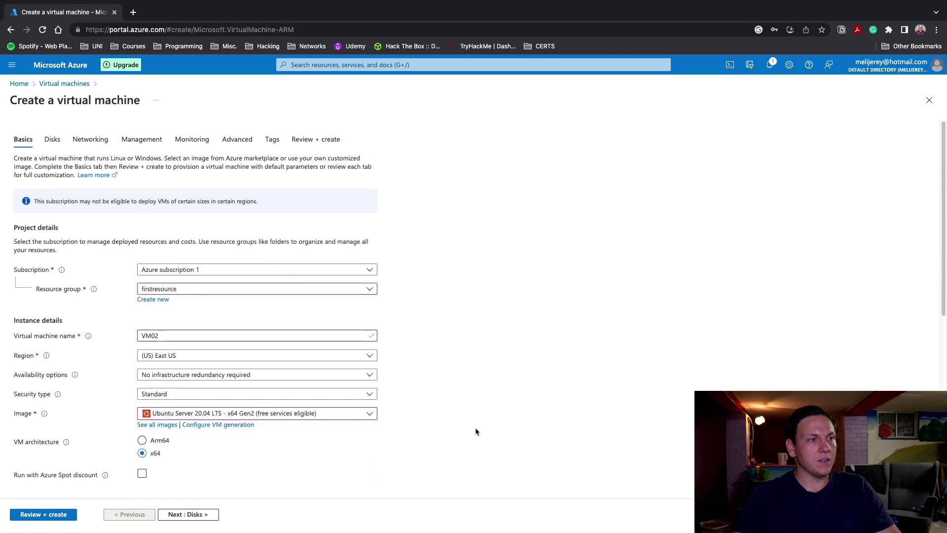
Attach VM02 to firstresource-vnet and validate its settings (1 X Standard E2s v3, 0.1260 USD/hr)
left_click(89, 140)
left_click(202, 229)
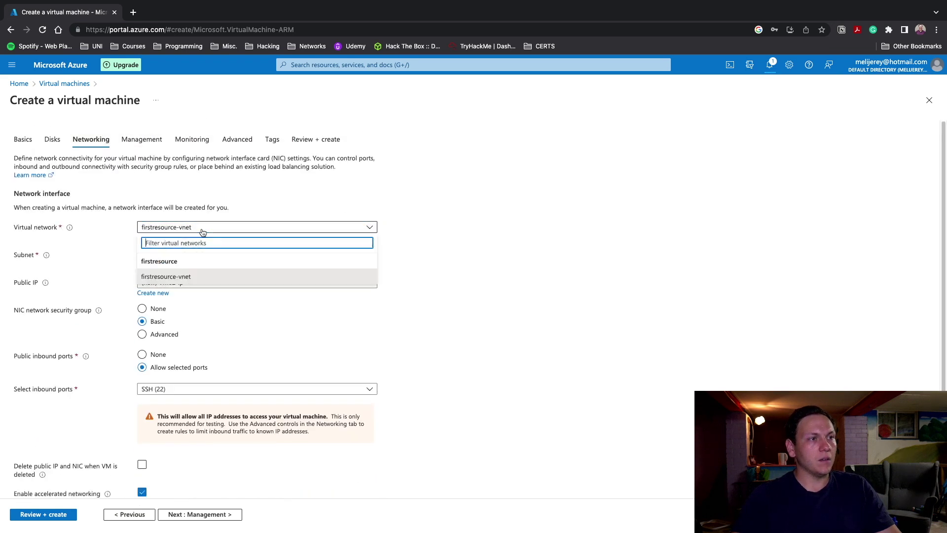
left_click(166, 277)
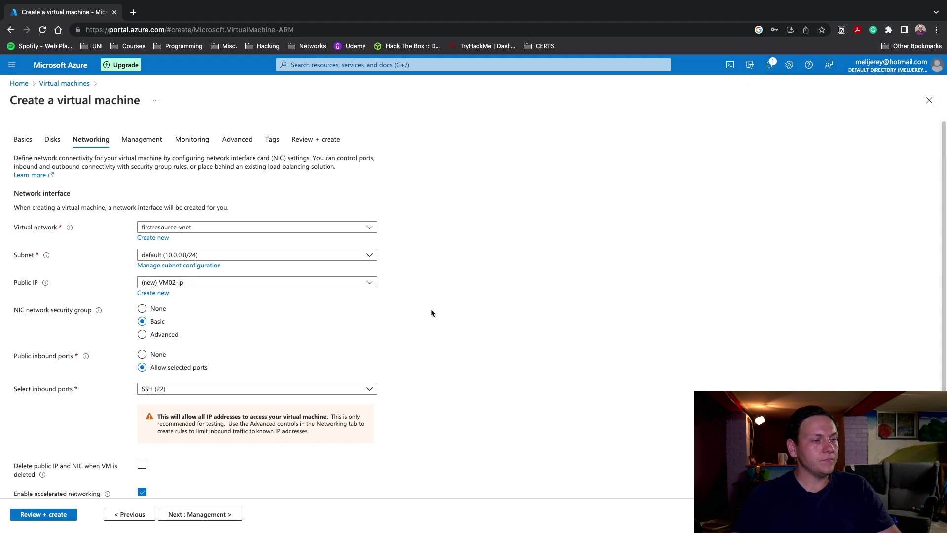
left_click(323, 146)
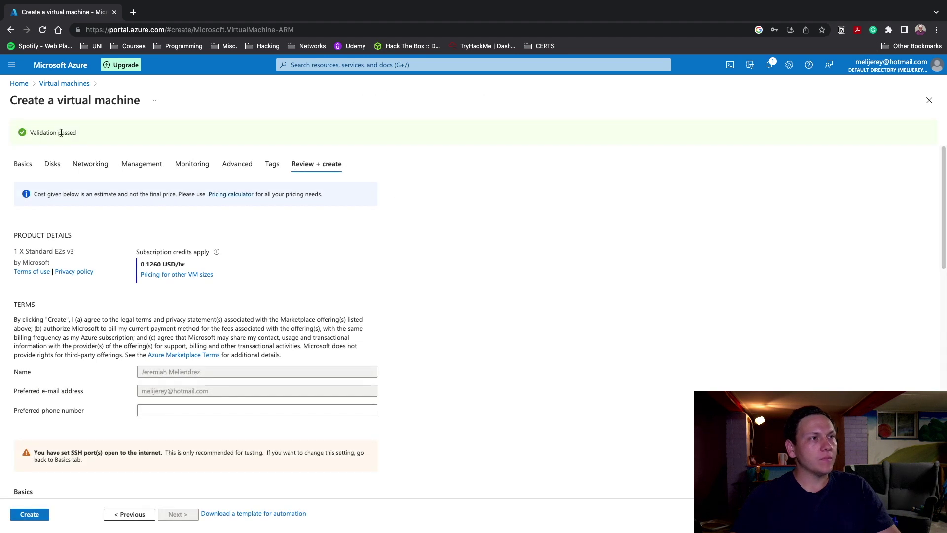
Launch VM02's deployment into firstresource now that validation has passed
triple_click(61, 133)
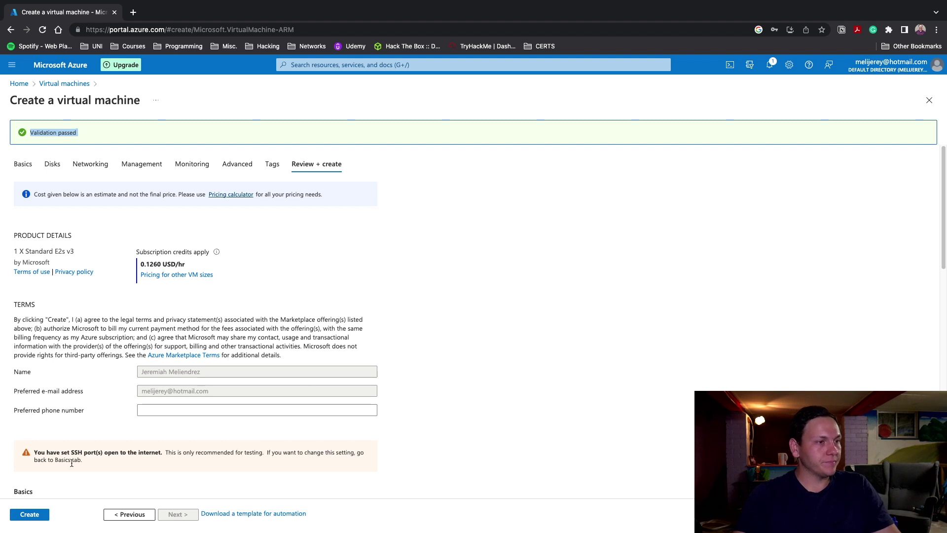
left_click(33, 515)
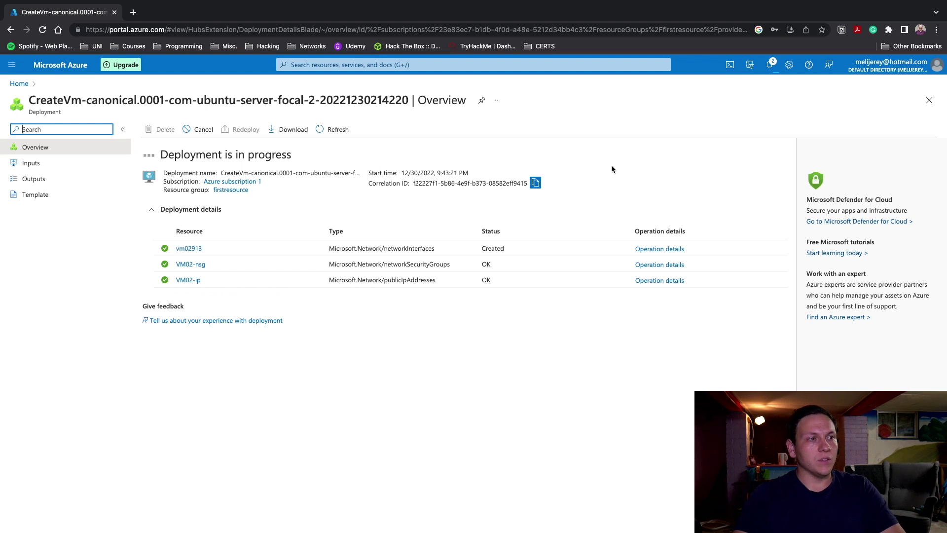
Check VM02's deployment progress in notifications, then go back to the Azure Home page
left_click(768, 64)
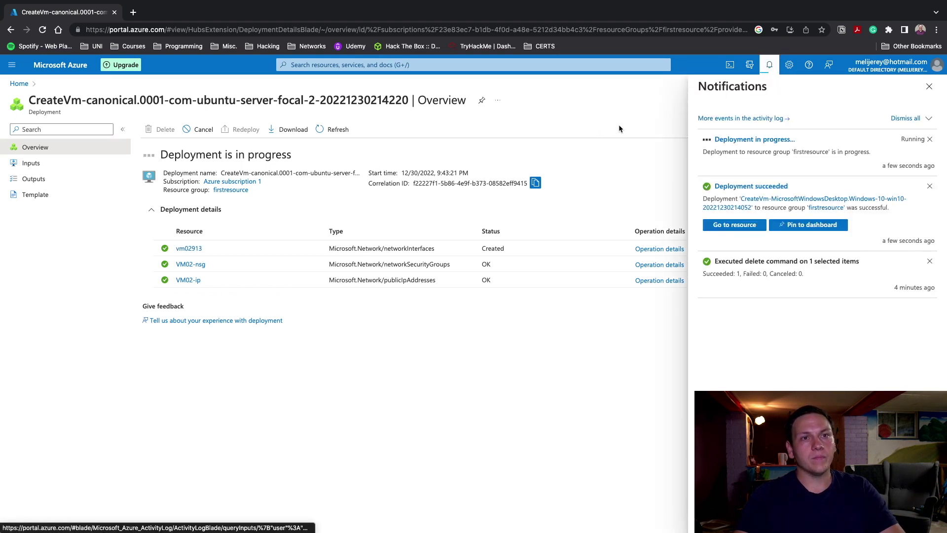
left_click(770, 68)
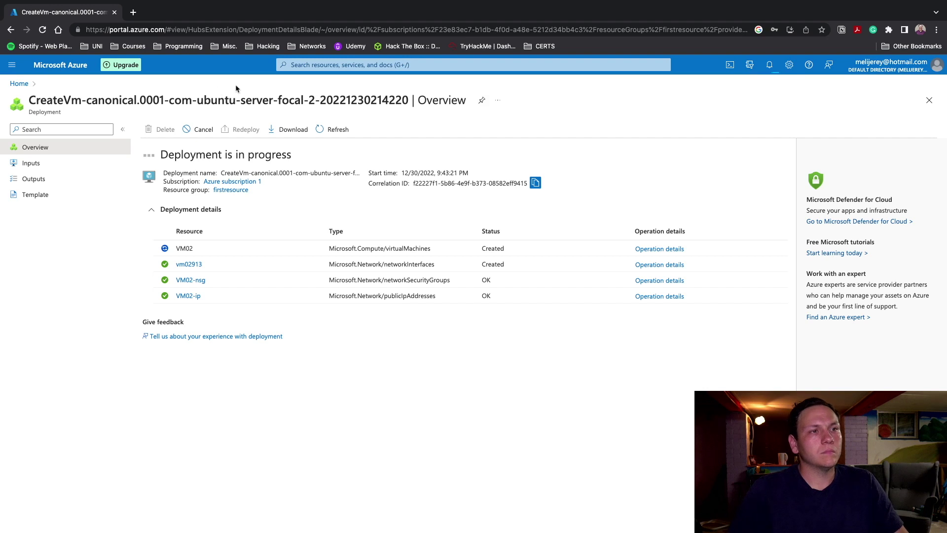
left_click(63, 66)
mouse_move(616, 115)
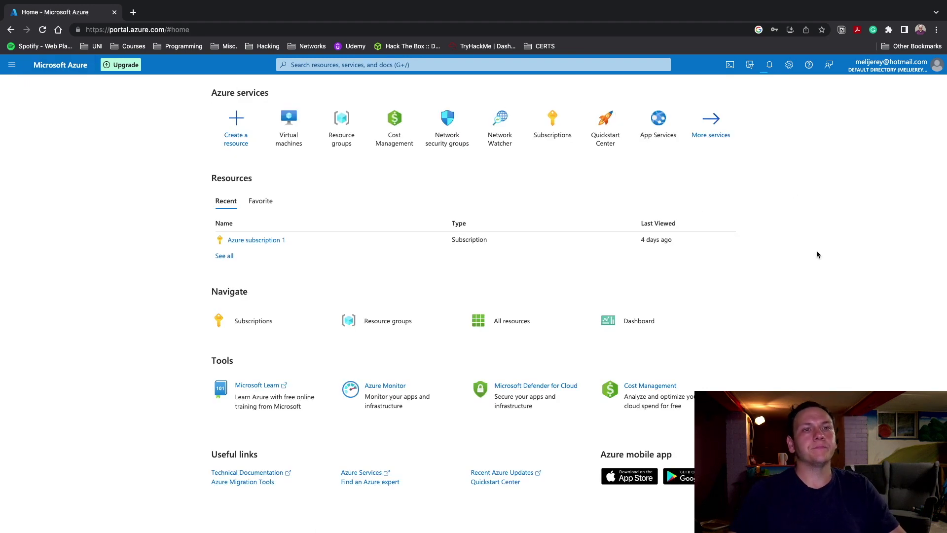
Recheck the deployment notifications and list the virtual machines, with VM01 and VM02 running
left_click(768, 66)
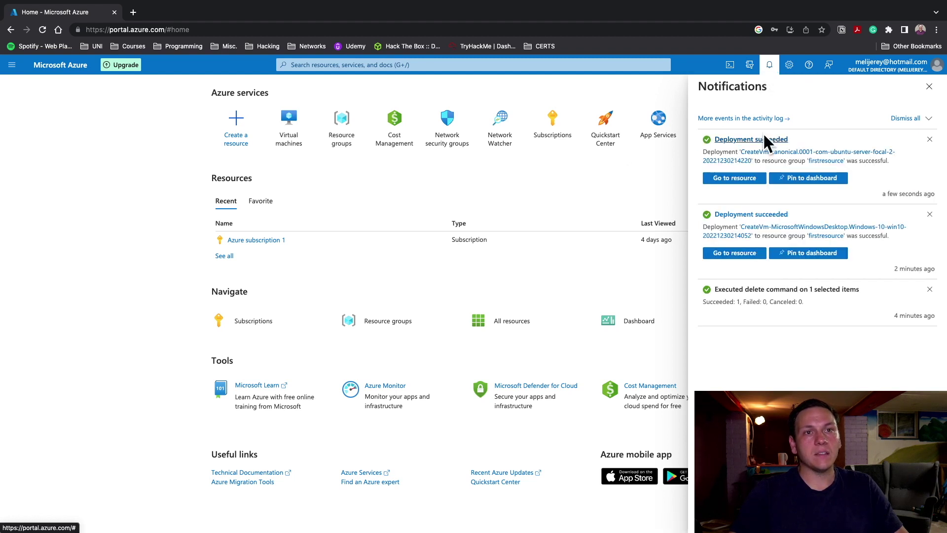
left_click(770, 63)
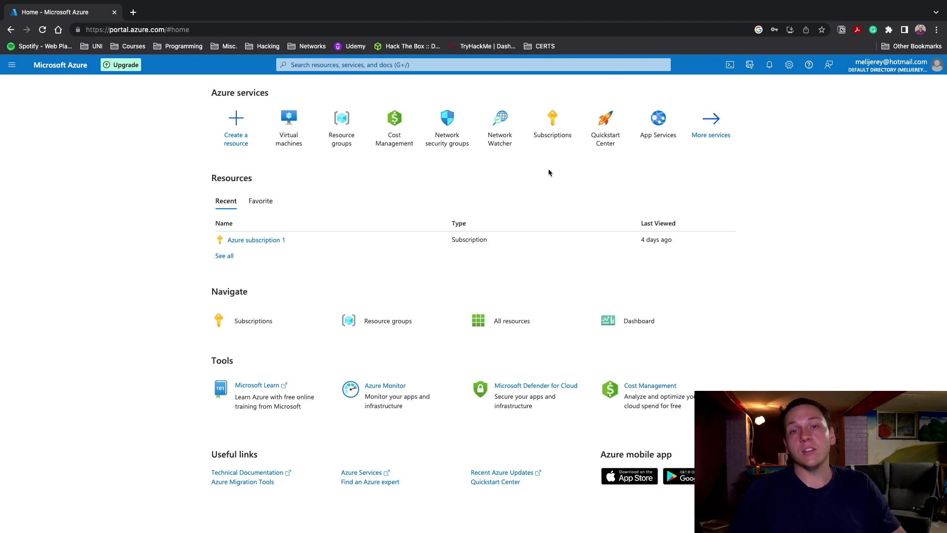
left_click(303, 141)
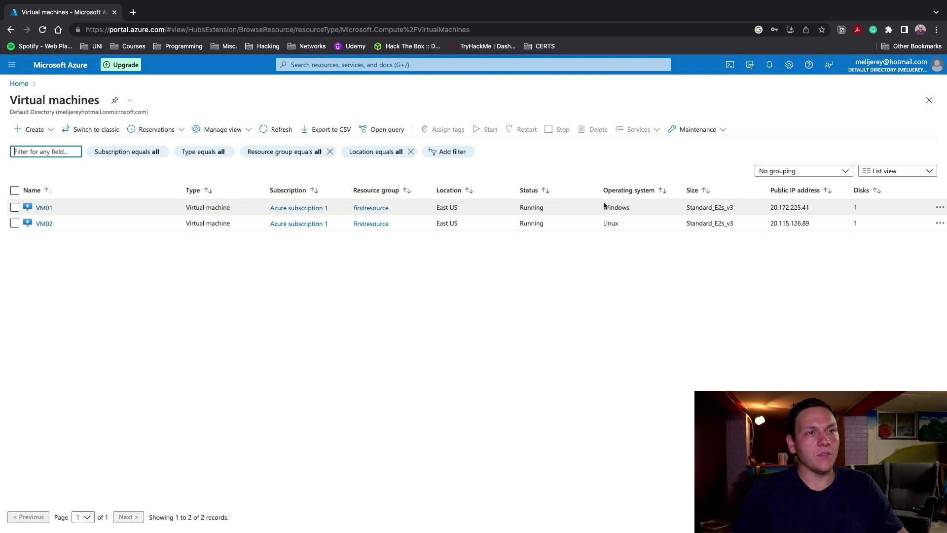
Copy VM01's public IP 20.172.225.41 and bring up Microsoft Remote Desktop
left_click(809, 206)
left_click_drag(770, 208, 809, 207)
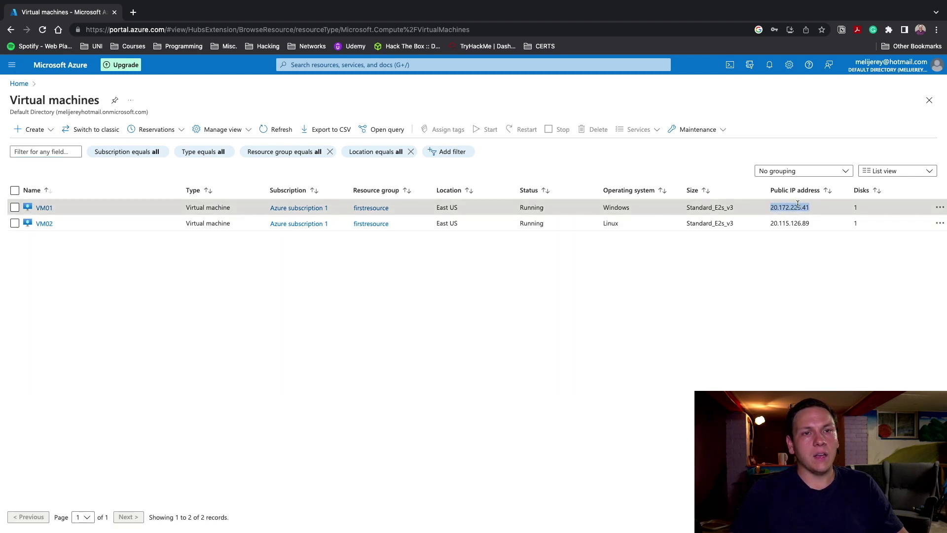
right_click(789, 209)
left_click(763, 281)
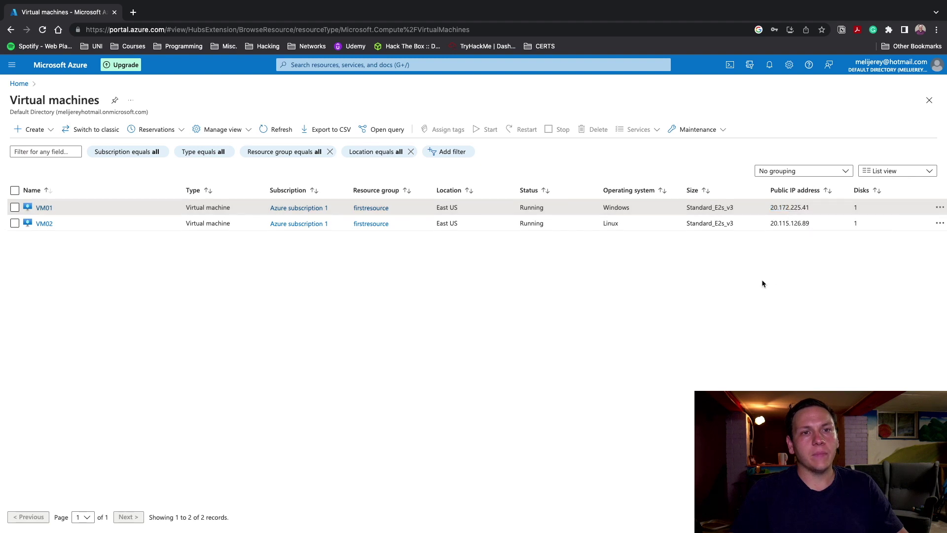
double_click(802, 207)
key("super+c")
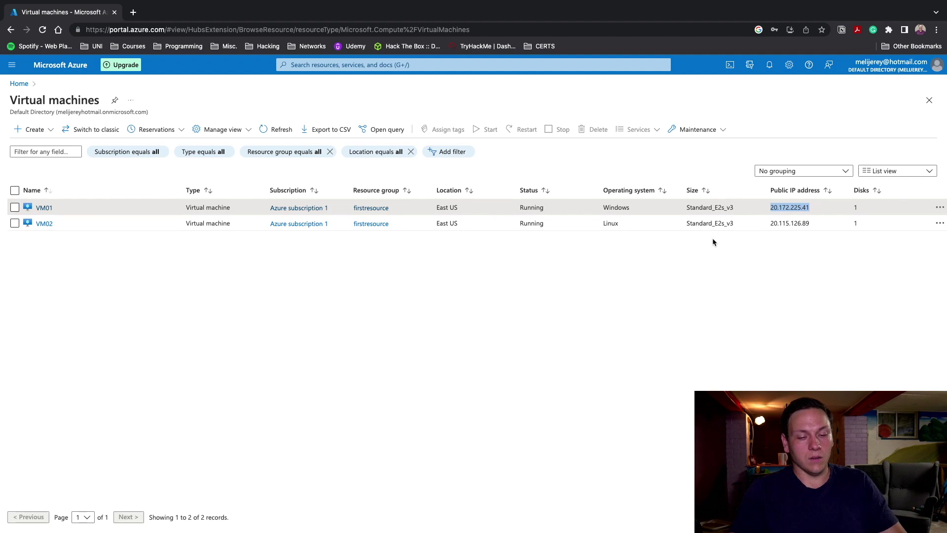
key("super+Tab")
left_click_drag(545, 74, 588, 74)
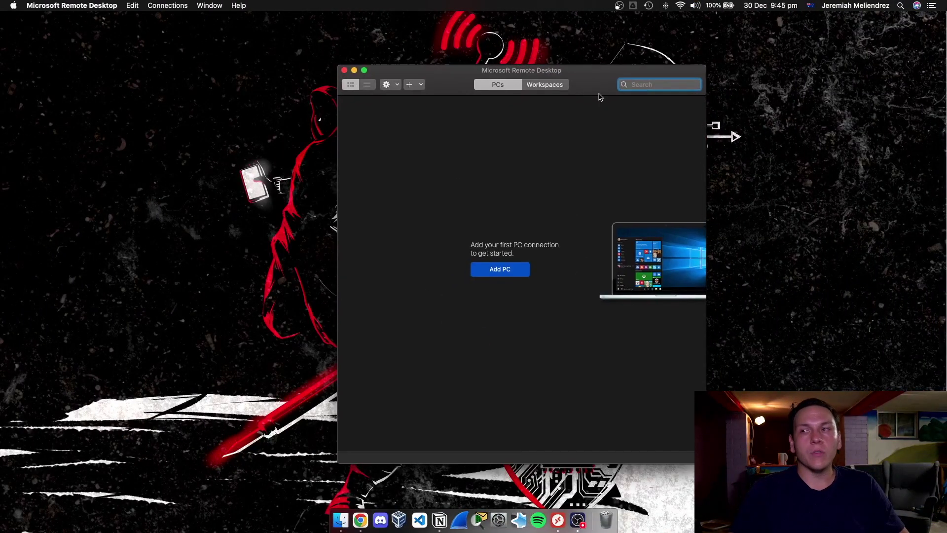
Add a saved PC named 20.172.225.41 using the pasted public IP
left_click(492, 271)
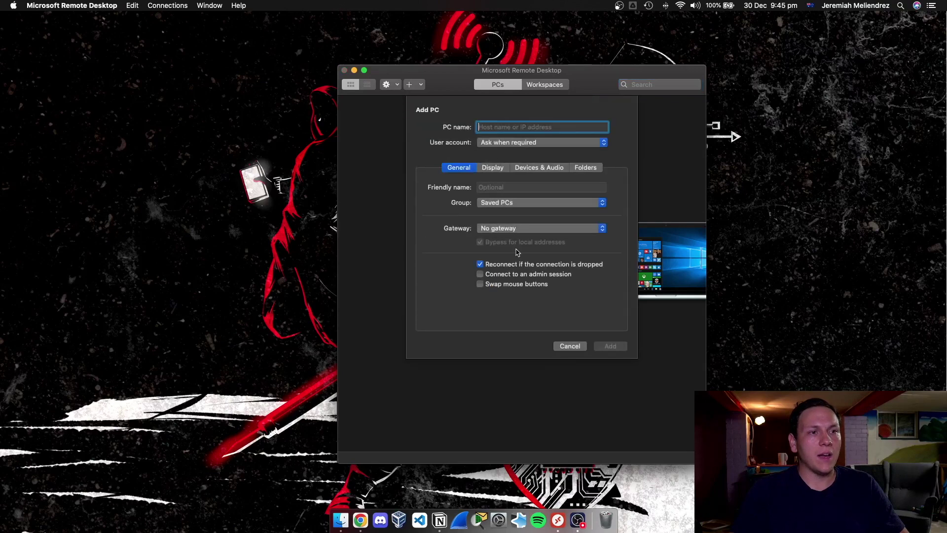
key("super+v")
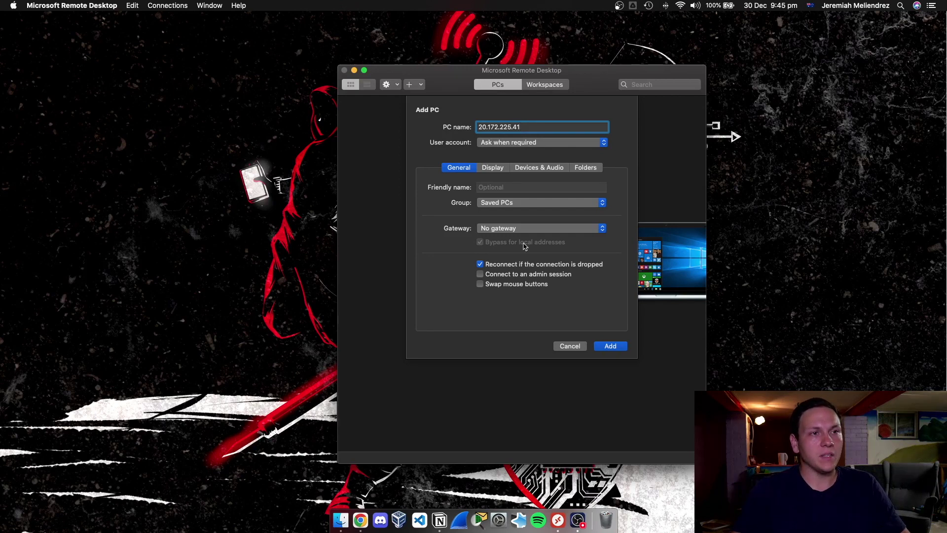
left_click(623, 349)
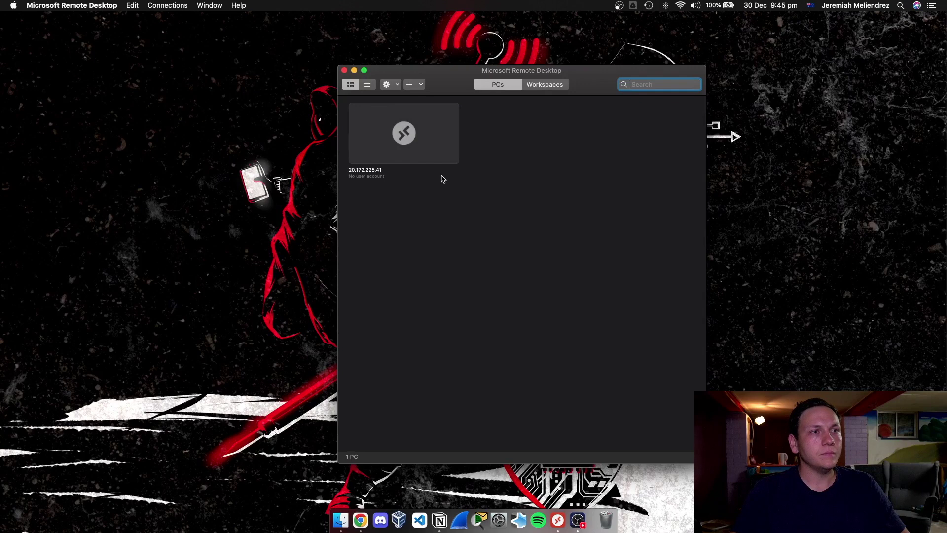
Connect to the 20.172.225.41 PC, signing in with the lab user's username and password
double_click(406, 132)
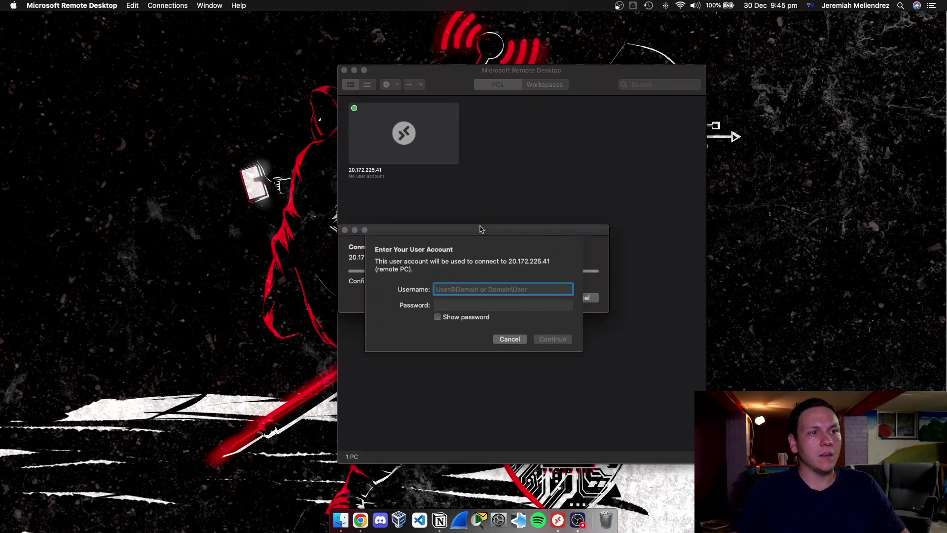
left_click_drag(480, 231, 531, 162)
type("labuser")
key("Tab")
type("•••••••••••••")
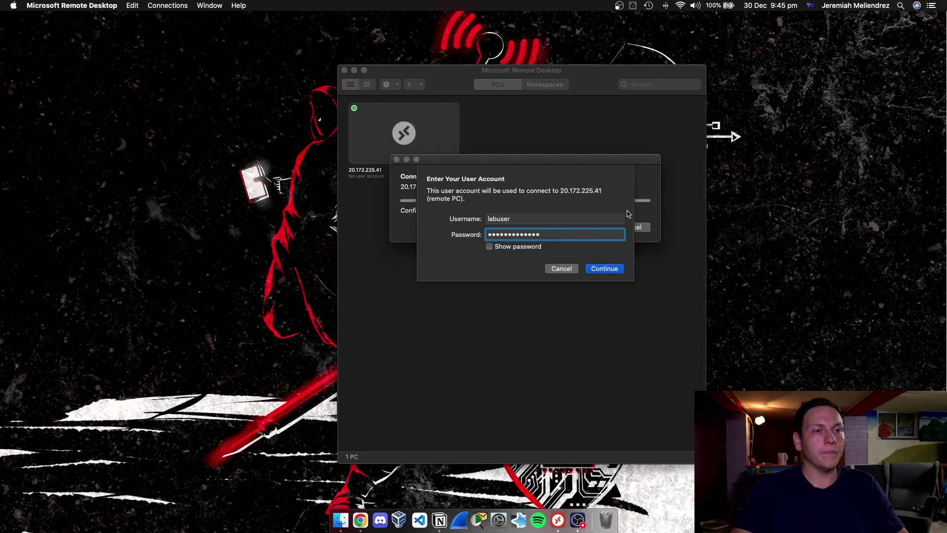
left_click(612, 269)
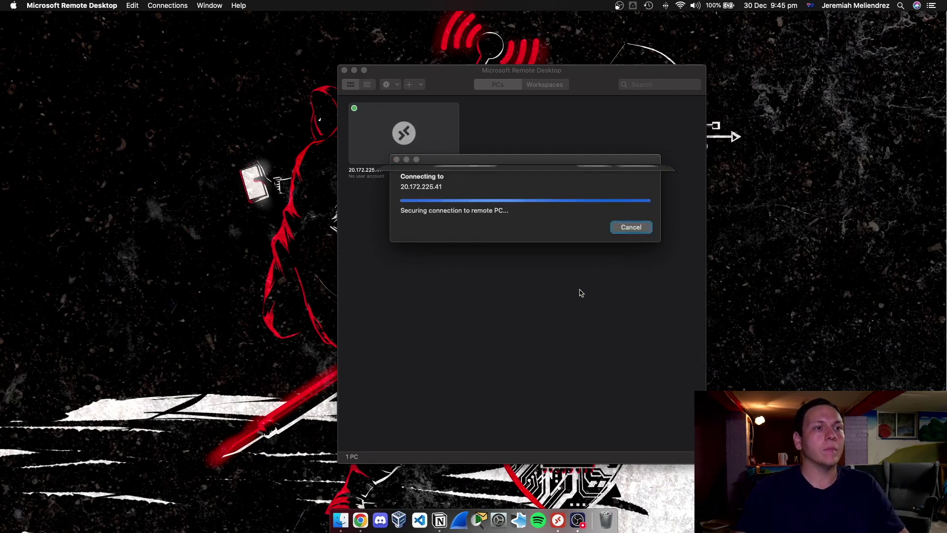
Accept the certificate, set Location, Inking & typing, Advertising ID and Tailored experiences to No, and accept
left_click(638, 236)
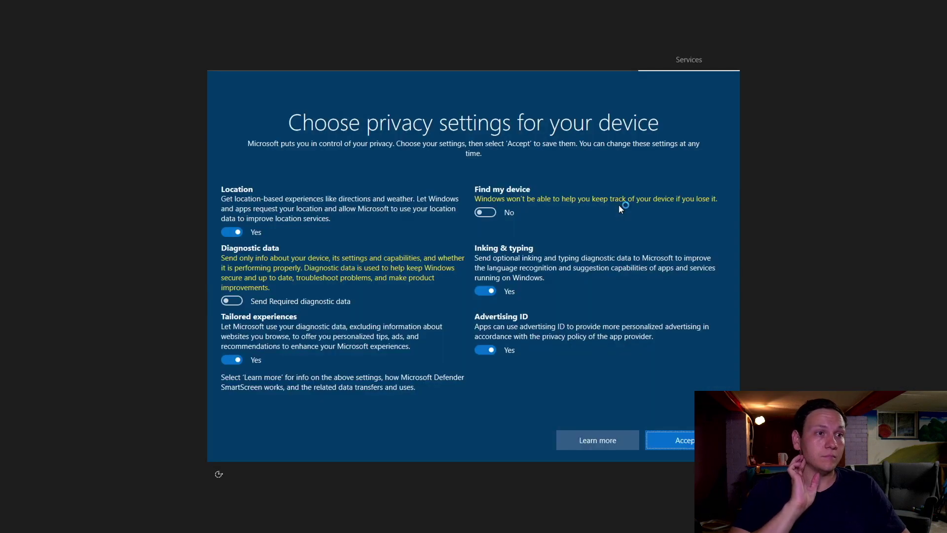
left_click(232, 232)
left_click(483, 290)
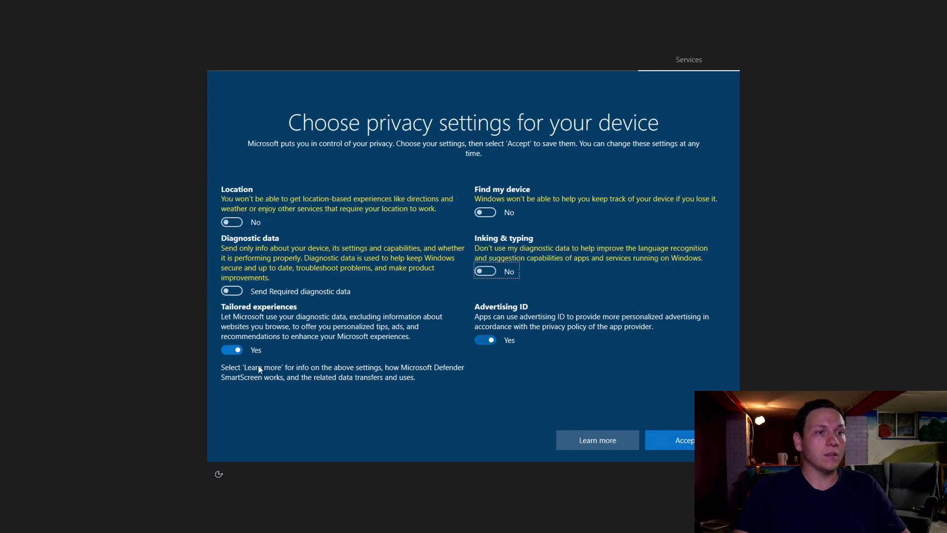
key("Tab")
key("space")
left_click(232, 350)
left_click(689, 439)
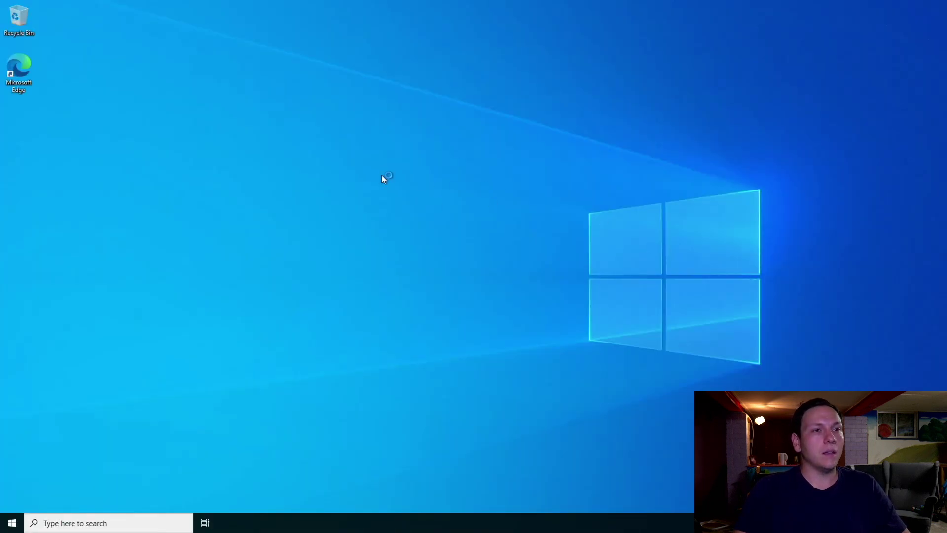
Return to the Windows session and let the VM be discoverable on the network
key("ctrl+Left")
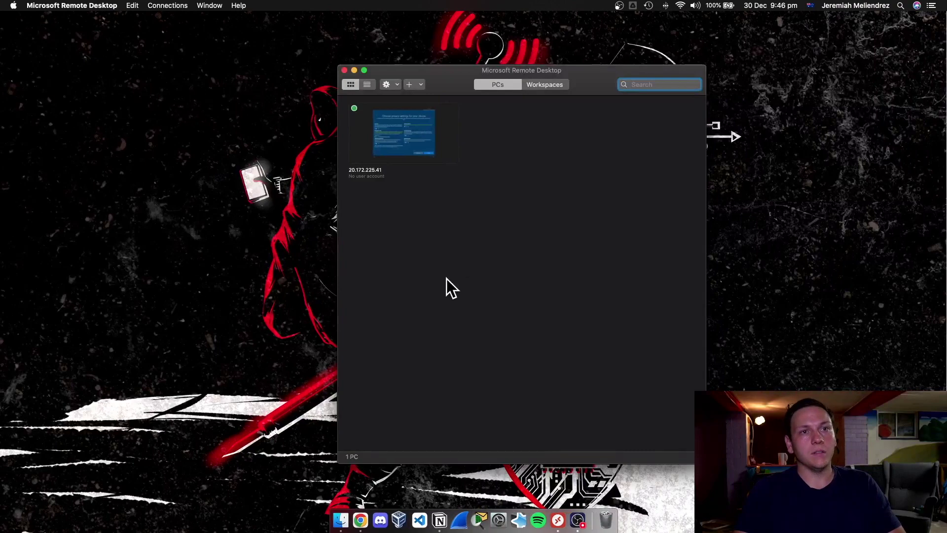
key("ctrl+Right")
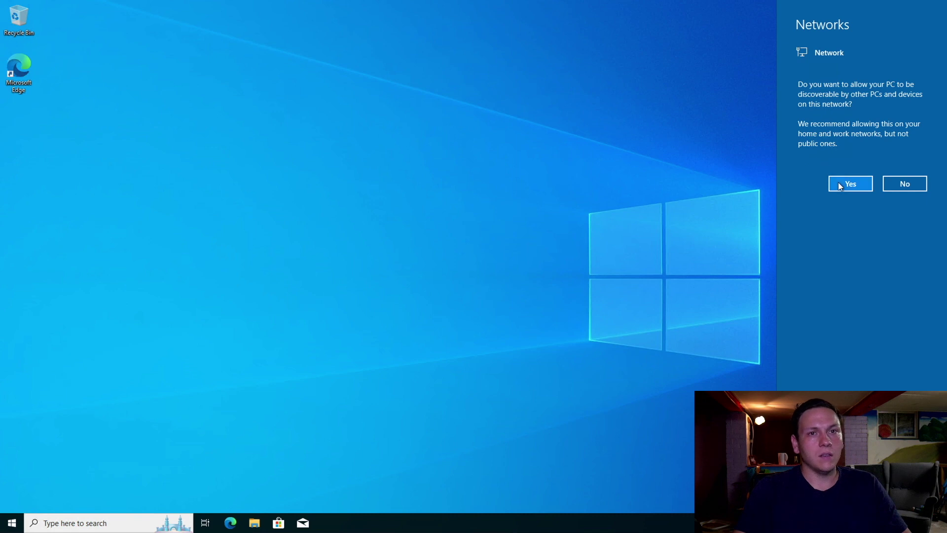
left_click(864, 182)
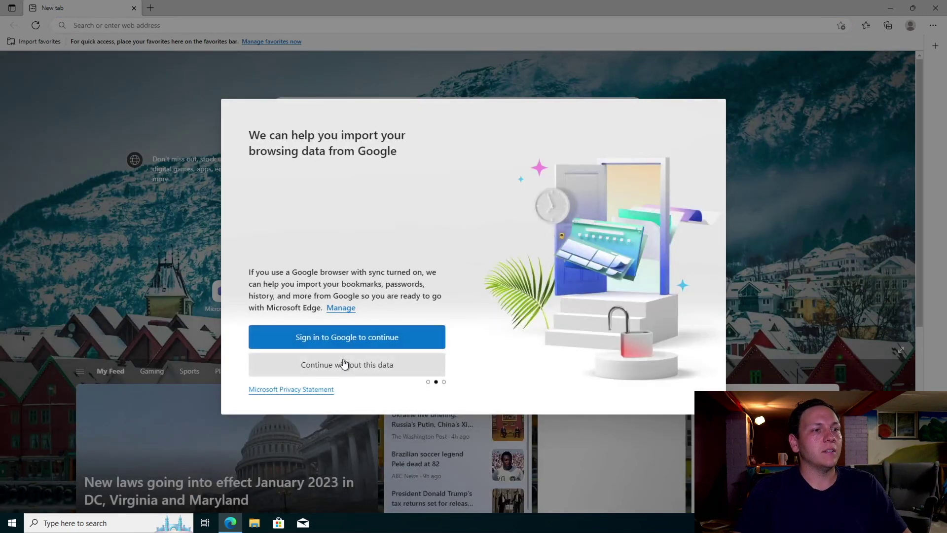
Finish Edge's first-run setup without importing data and close the extra Welcome tab
left_click(344, 364)
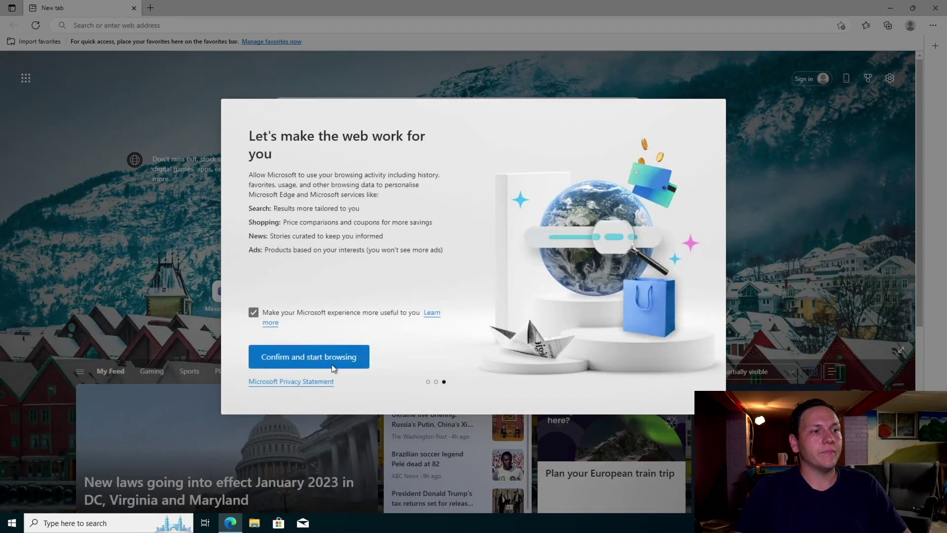
left_click(333, 362)
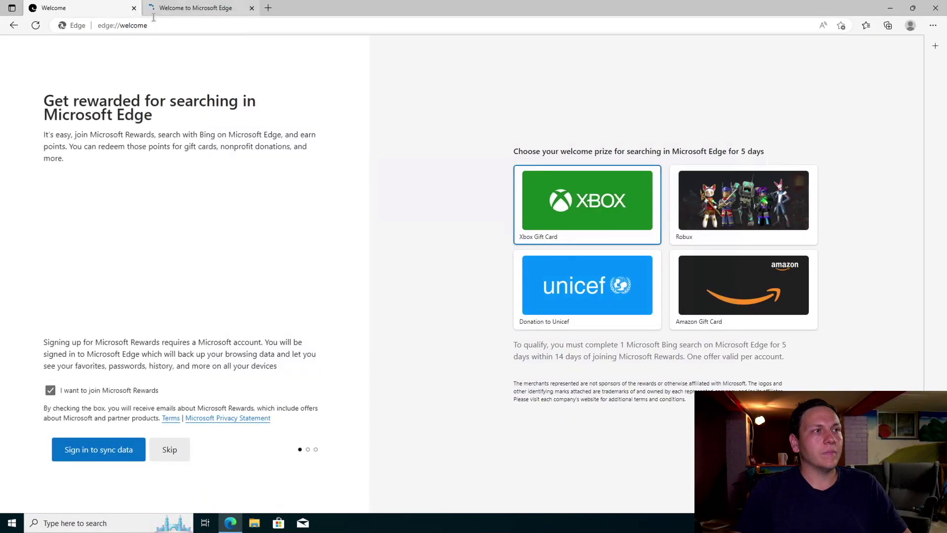
left_click(134, 8)
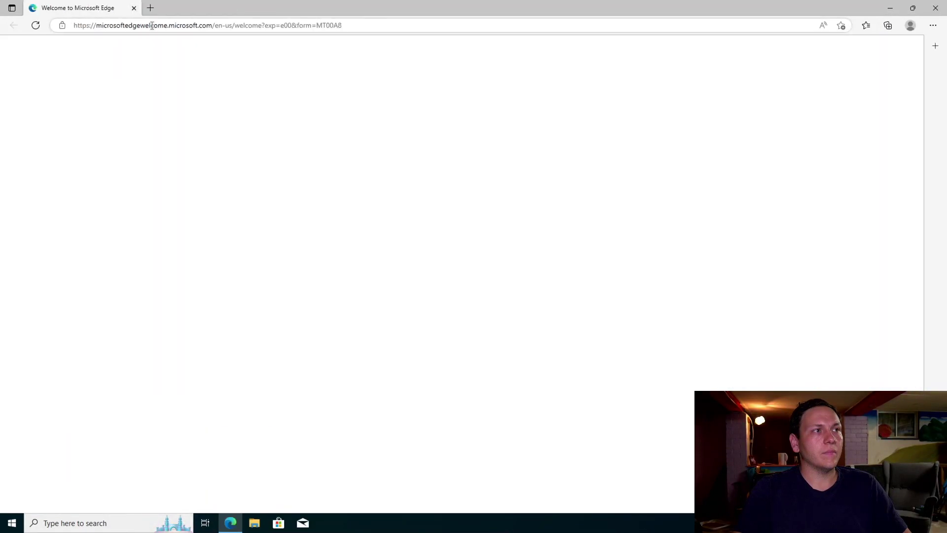
left_click(152, 26)
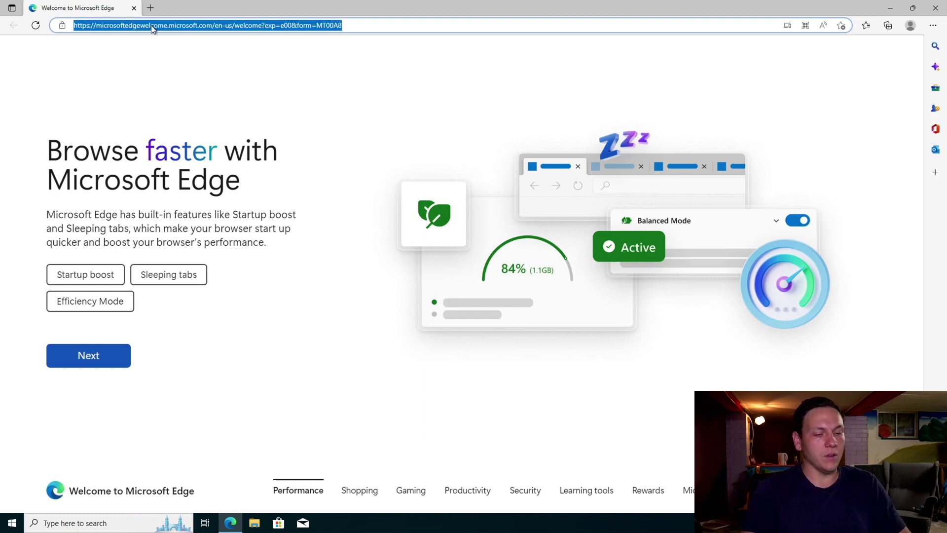
Confirm on whatismyipaddress.com that the VM's public IPv4 is 20.172.225.41, then close Edge
type("whatismyip")
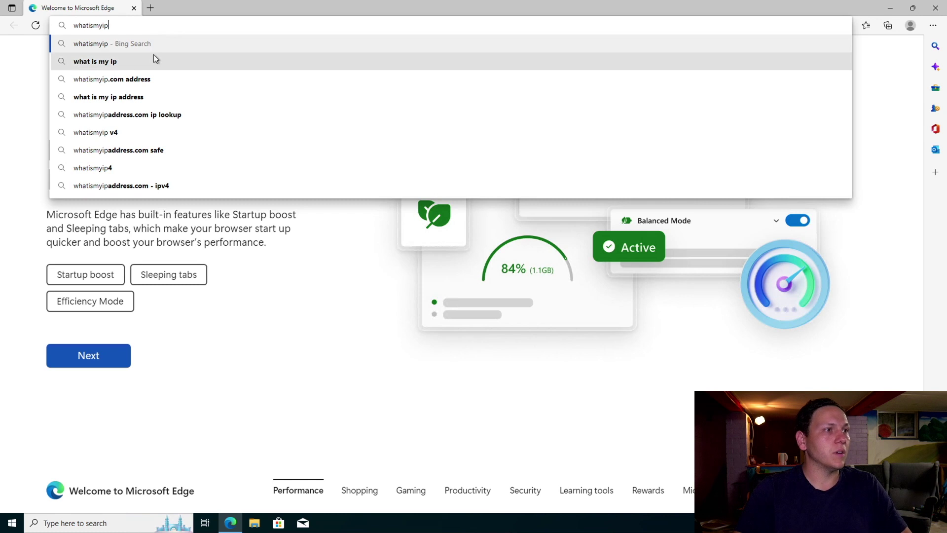
type("addre")
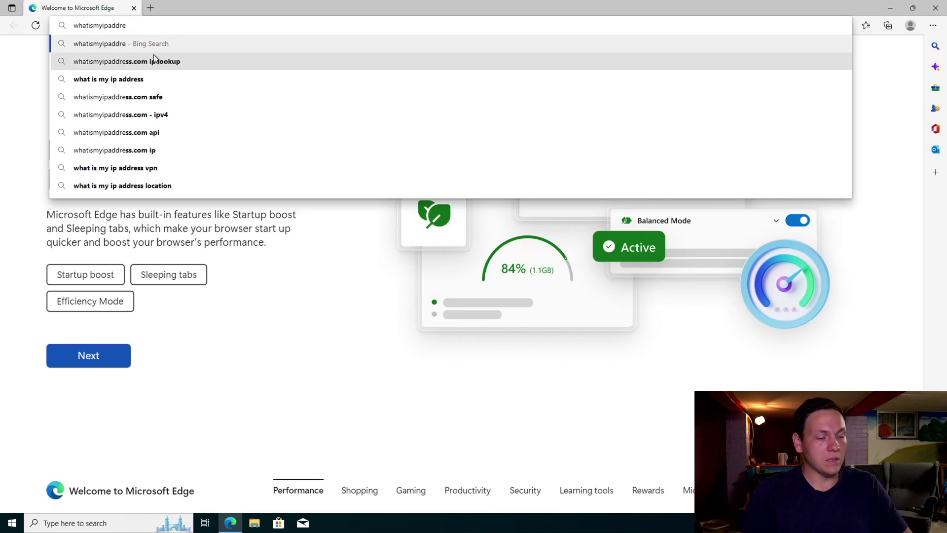
type("ss.com")
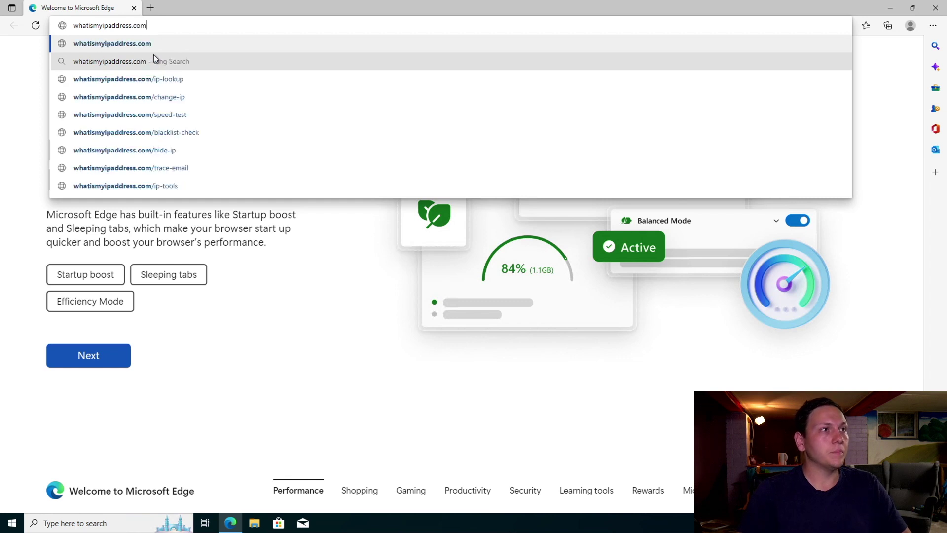
key("Return")
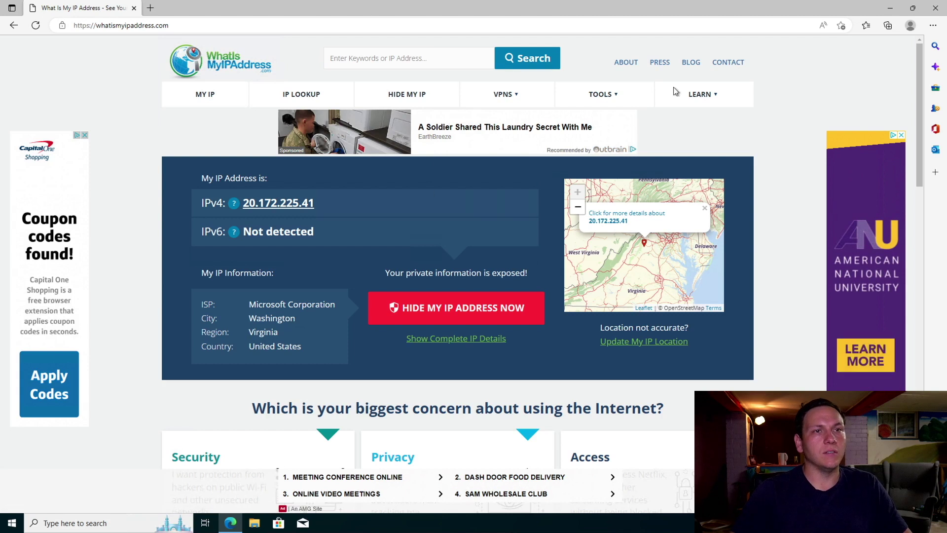
left_click(935, 8)
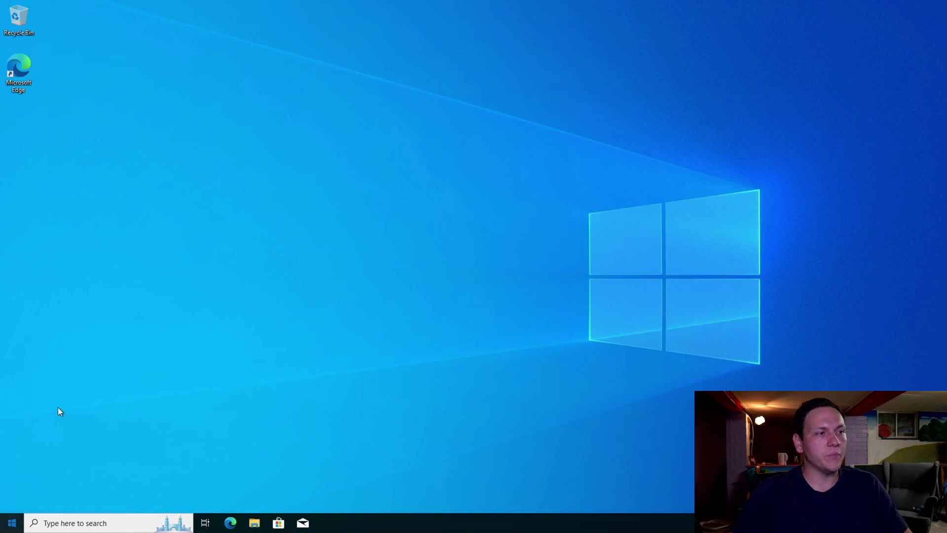
Launch Windows PowerShell from the Start menu search and position its window
key("super")
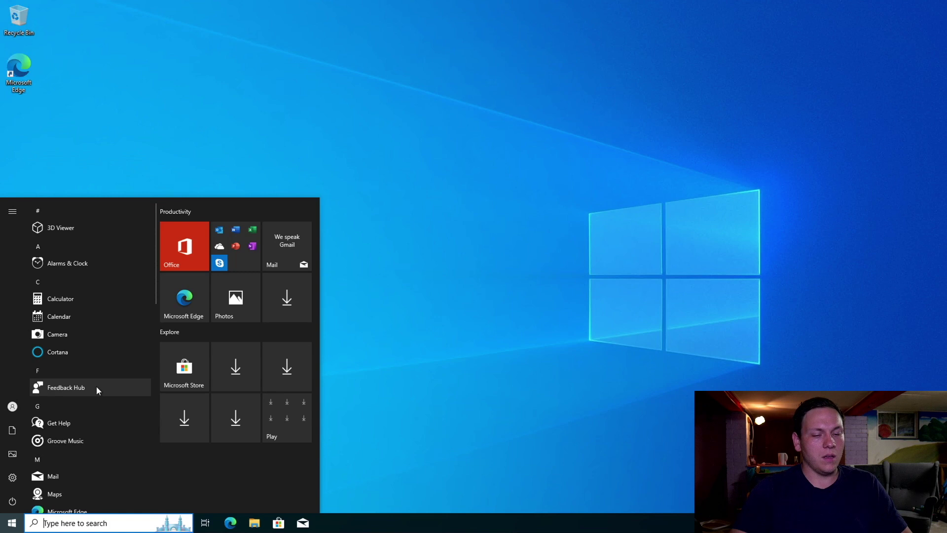
type("power")
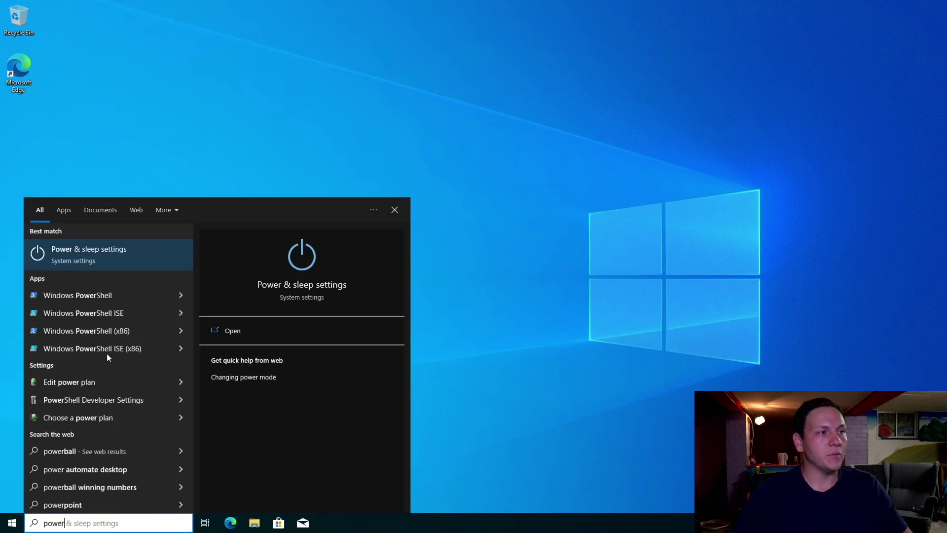
left_click(105, 296, "ctrl+shift")
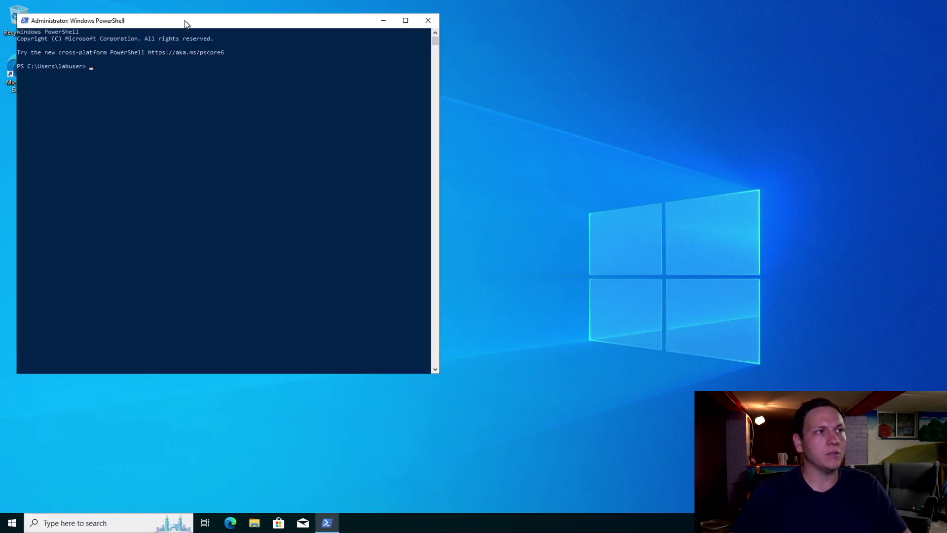
left_click_drag(186, 21, 371, 52)
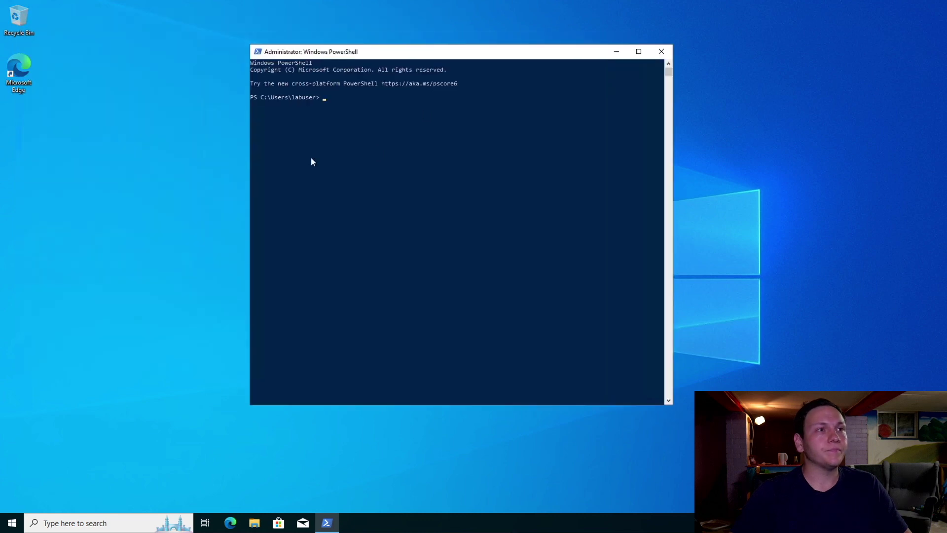
left_click(334, 98)
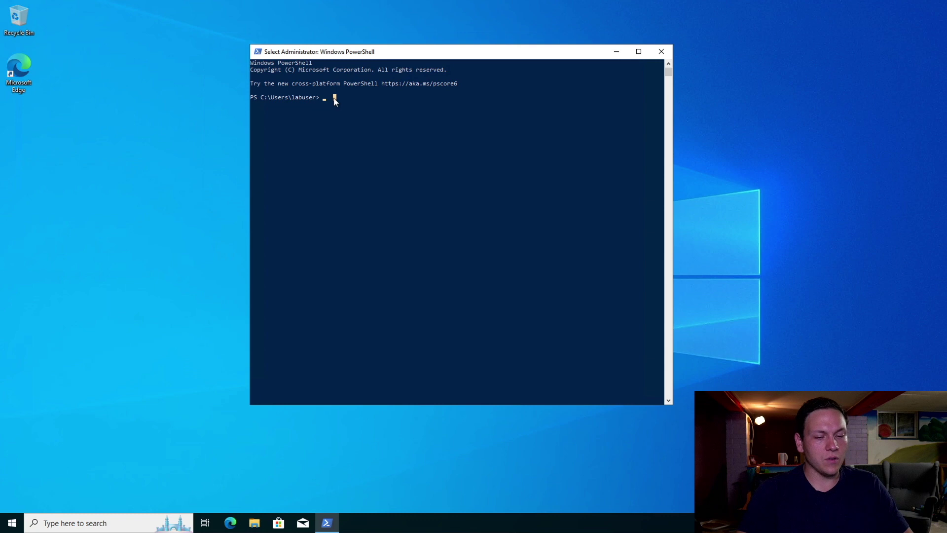
Run arp to list the ARP table for interface 10.0.0.5, then switch to the Azure VM list
type("arp -a")
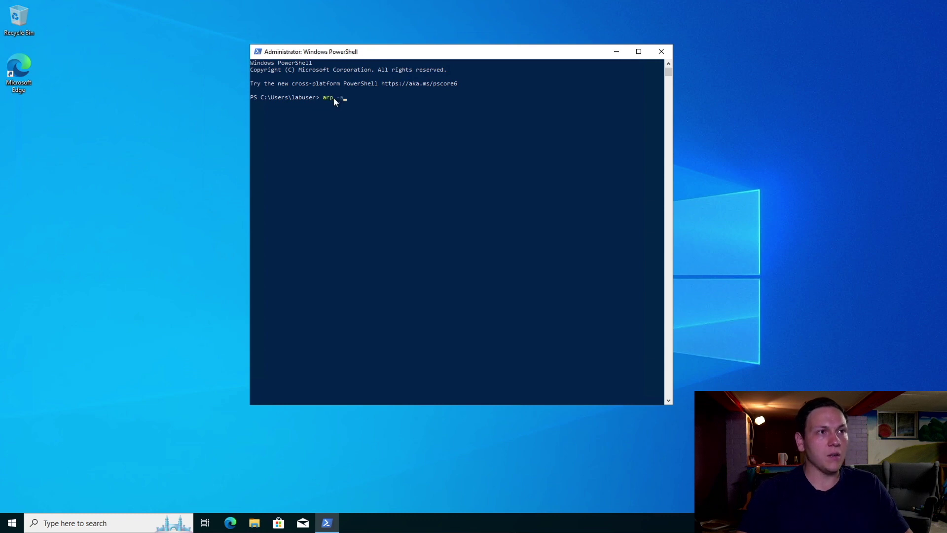
key("Return")
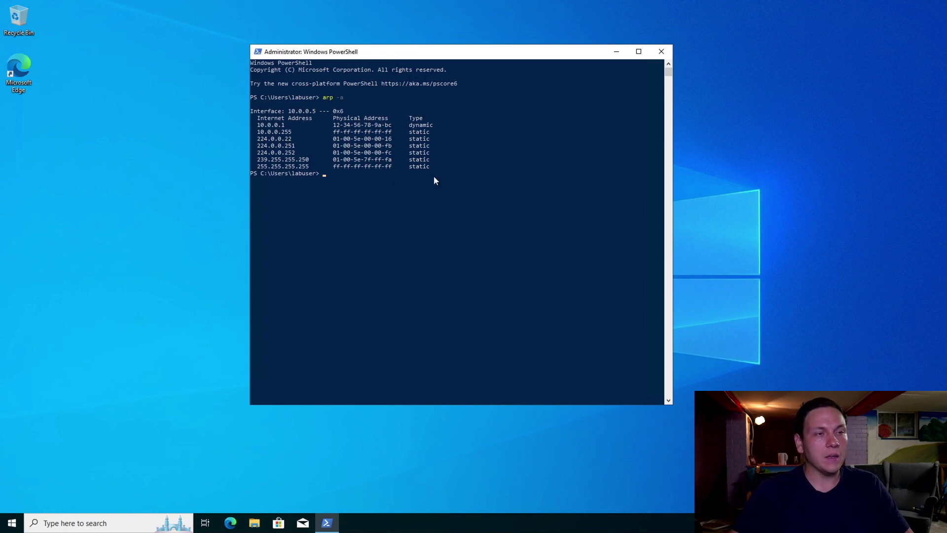
key("ctrl+Right")
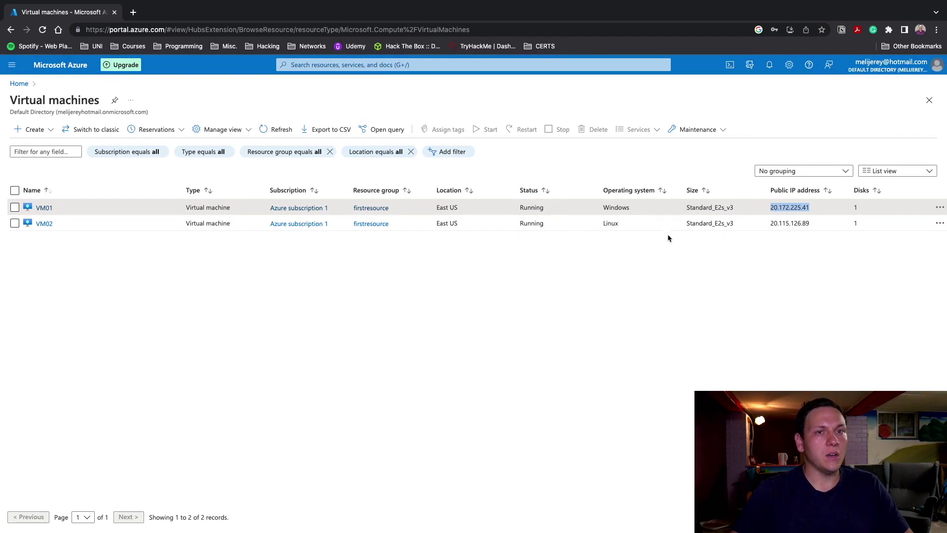
Look up VM02's private IP 10.0.0.6 in its overview, then return to the PowerShell session
left_click(44, 224)
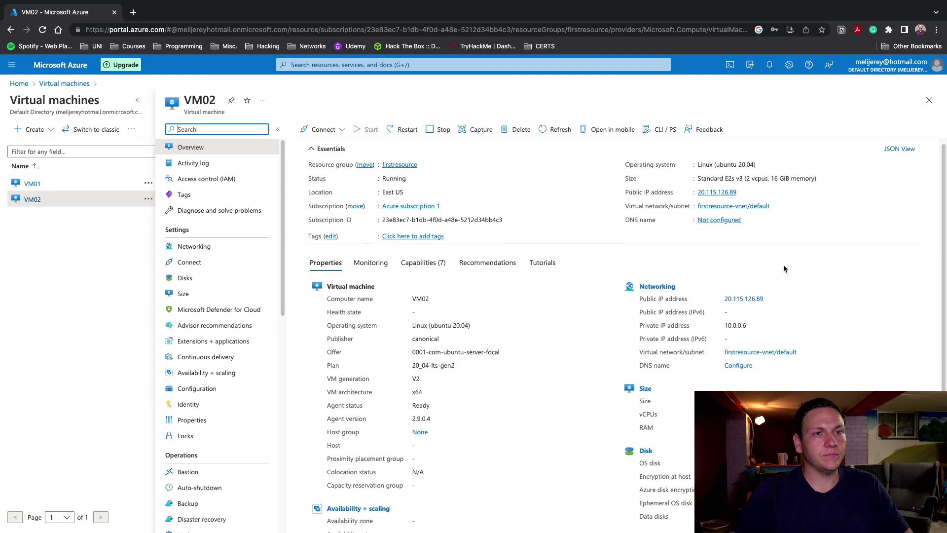
scroll(867, 297, "down", 3)
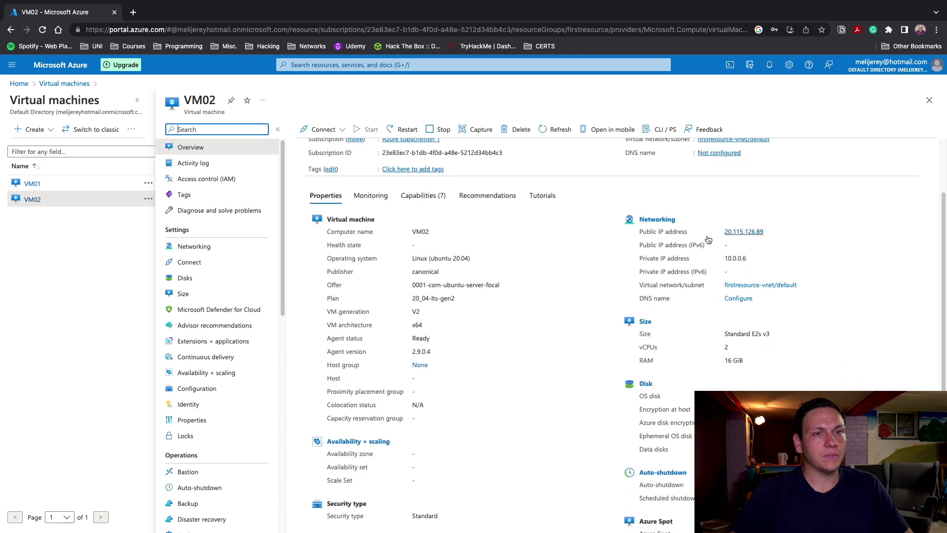
left_click_drag(636, 260, 691, 259)
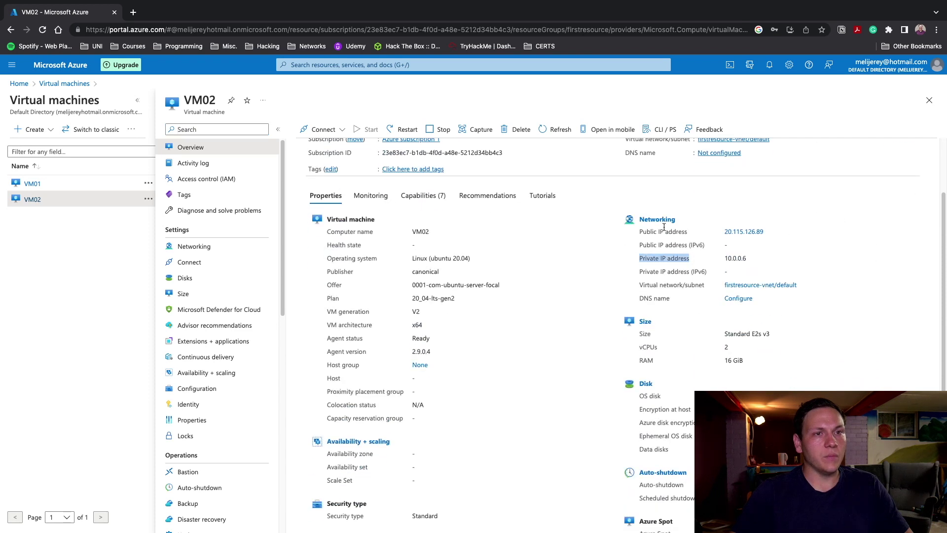
left_click_drag(639, 257, 753, 259)
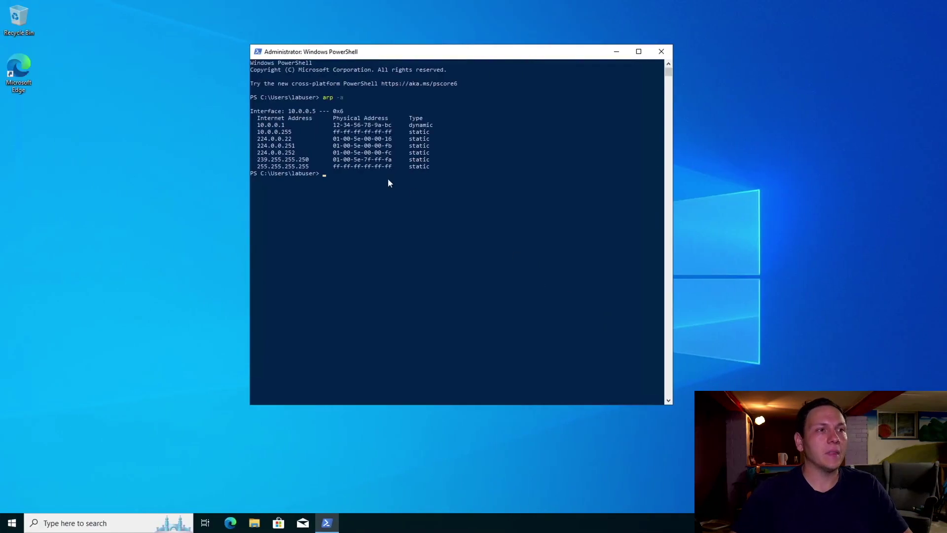
left_click(387, 180)
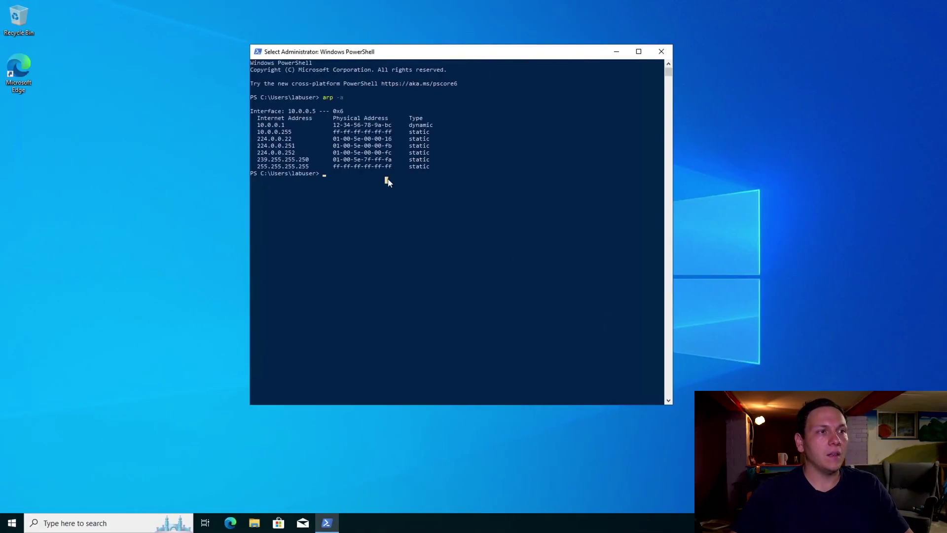
key("Escape")
type("ping ")
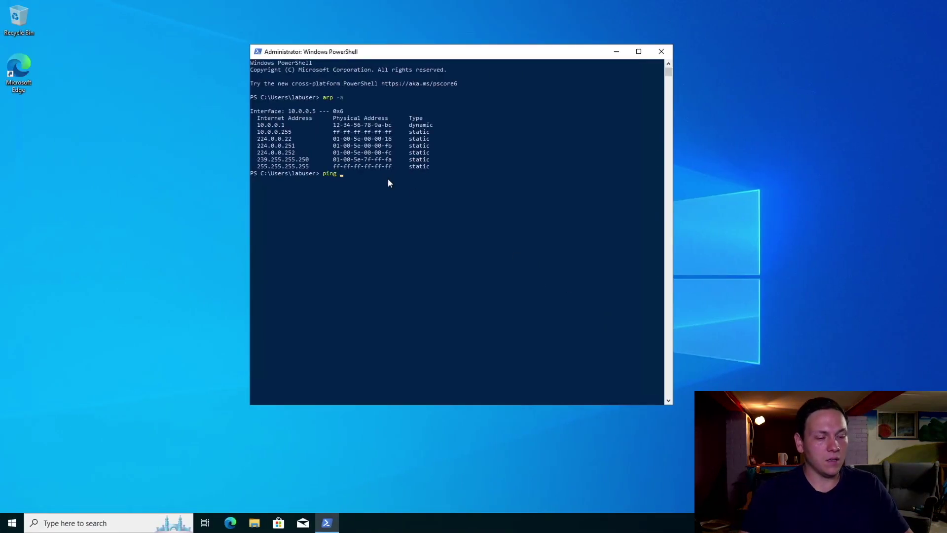
type("10.0.")
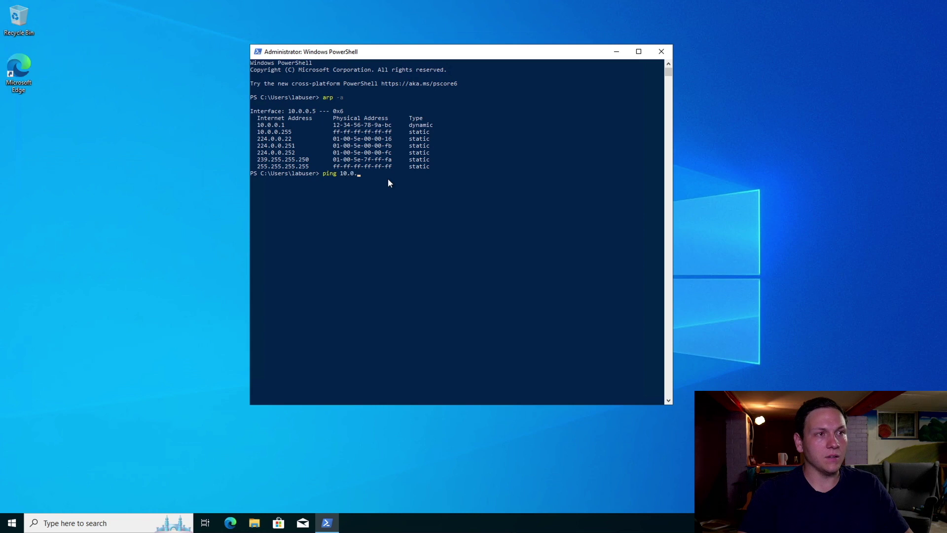
type("0.5")
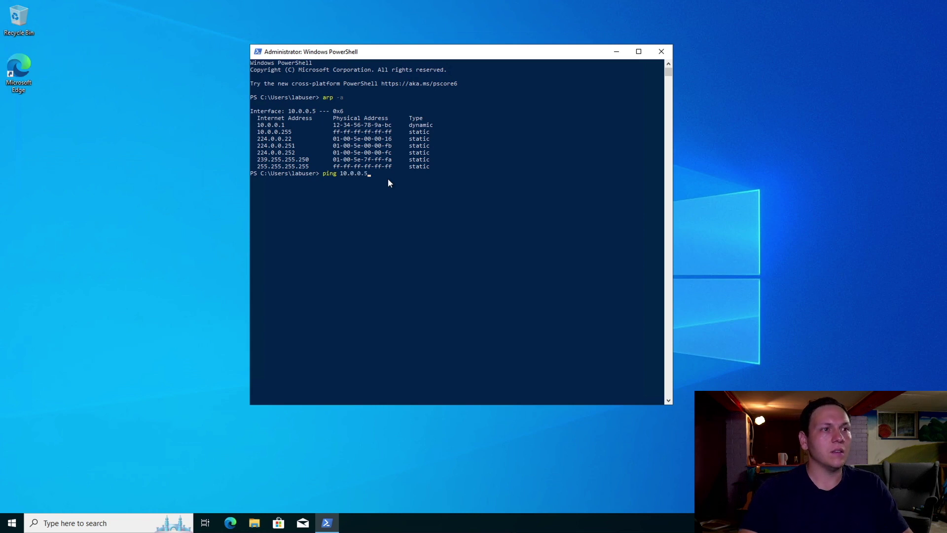
key("BackSpace")
type("6")
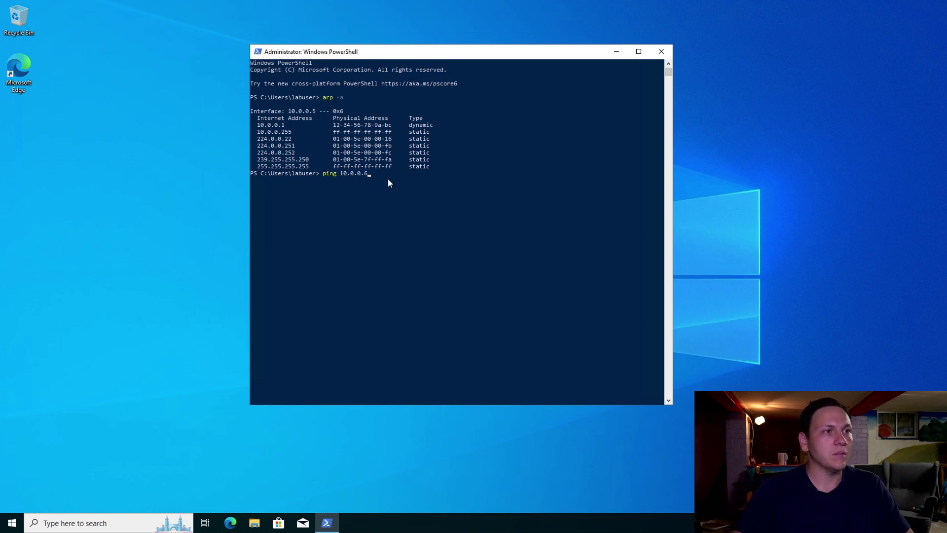
key("Return")
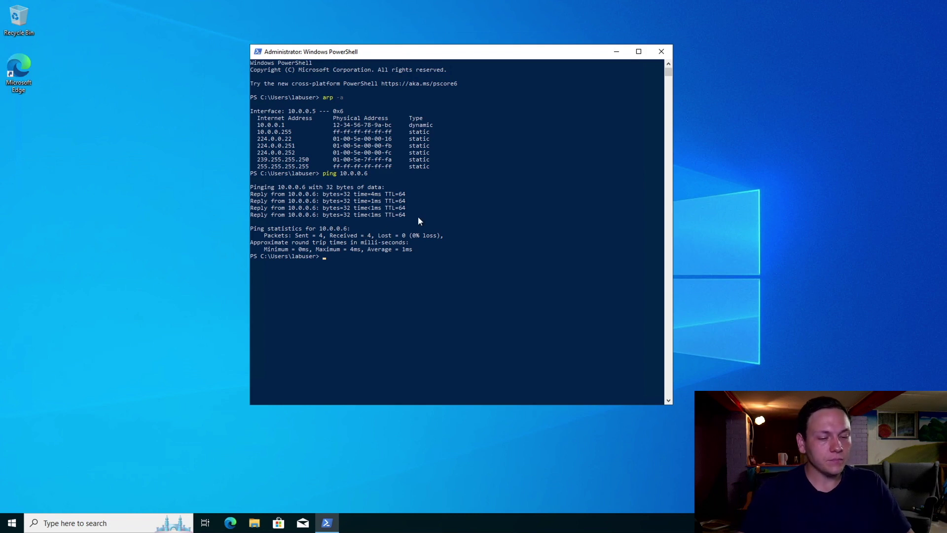
type("s")
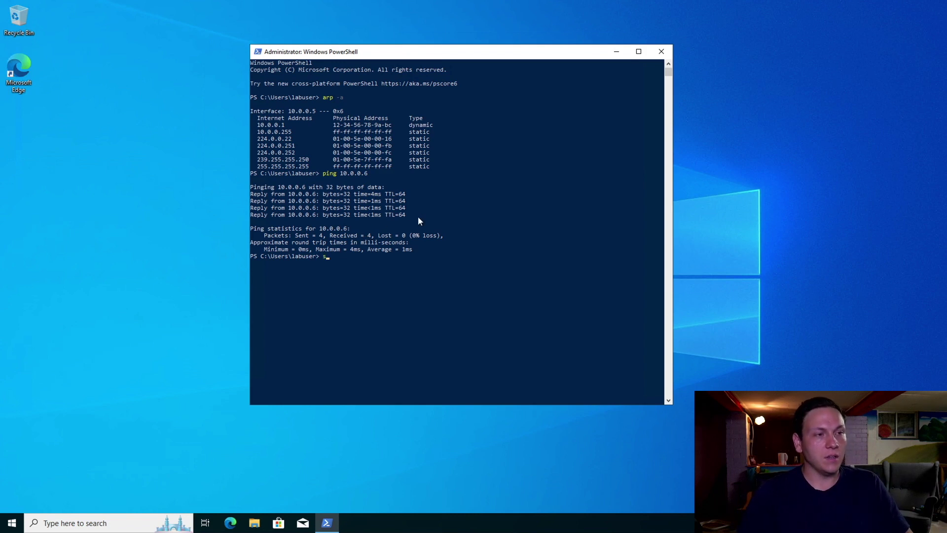
type("sh la")
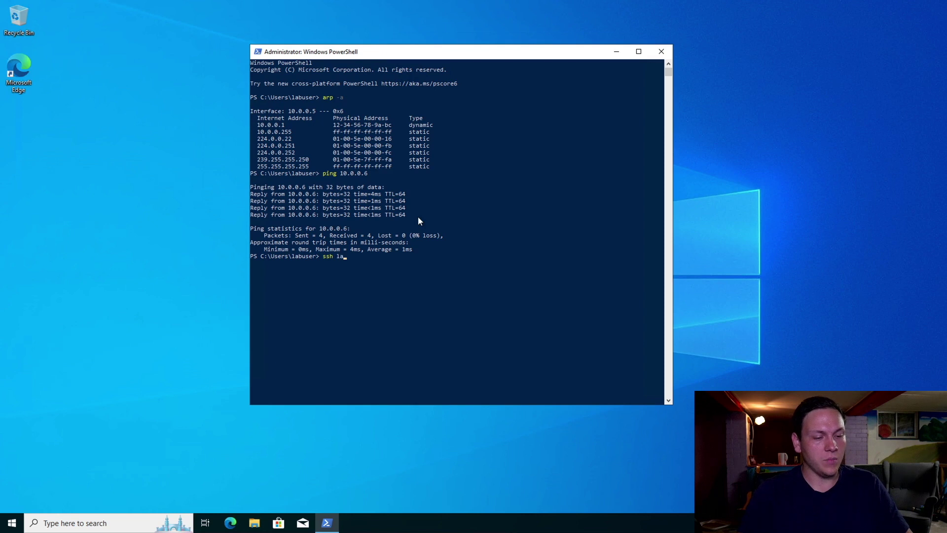
type("buser@")
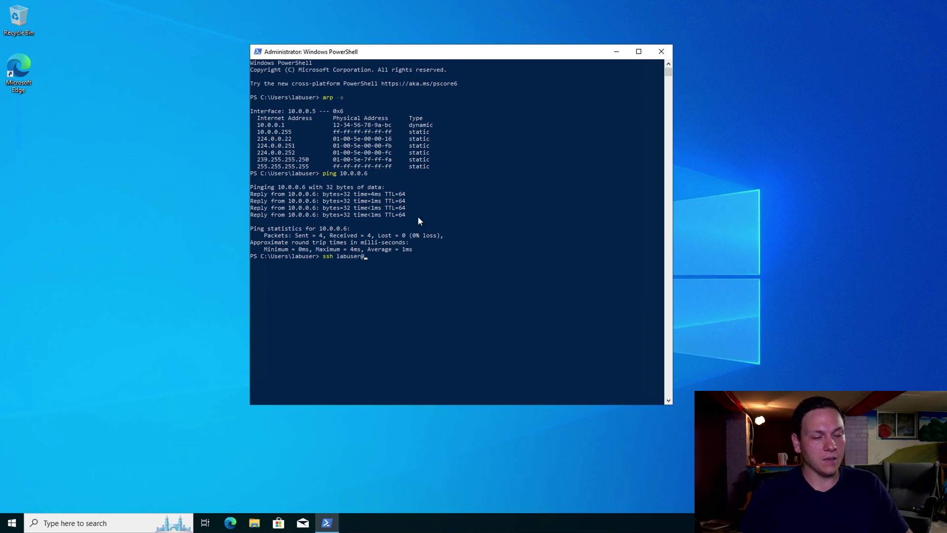
type("10.0.0.6")
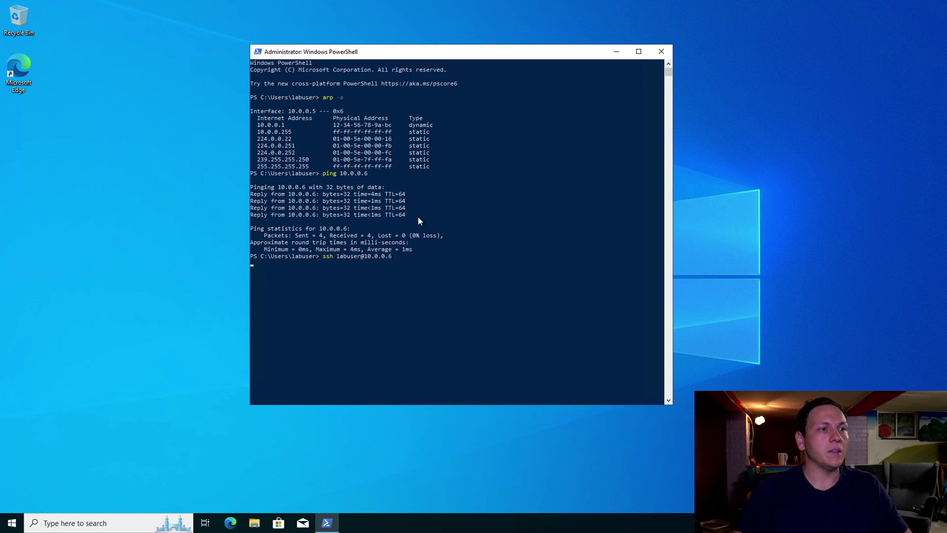
Connect over SSH to 10.0.0.6, accept VM02's host key, and log in with the account password
key("Return")
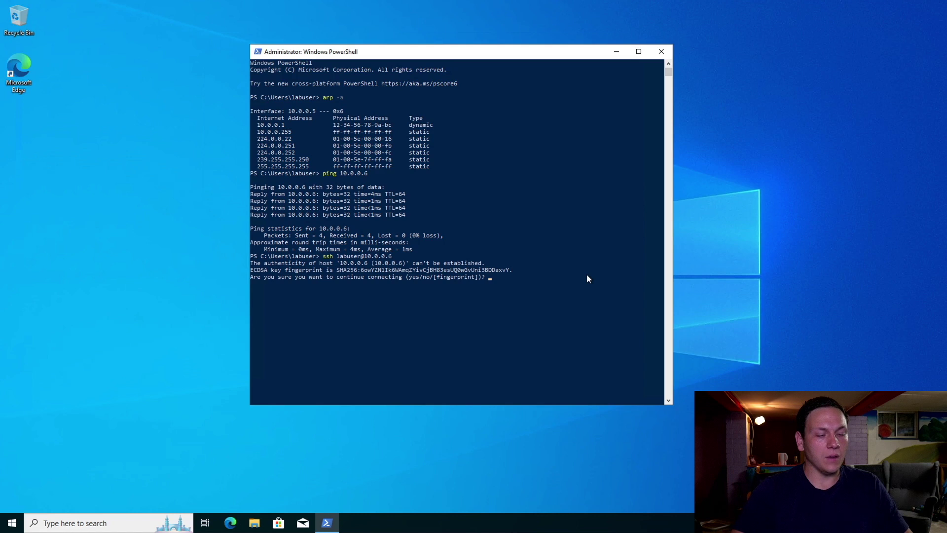
type("yes")
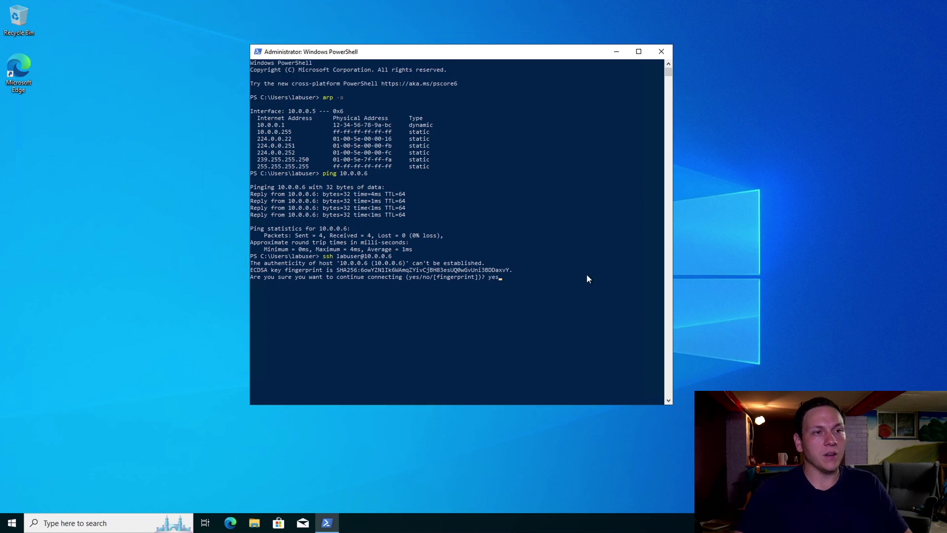
key("Return")
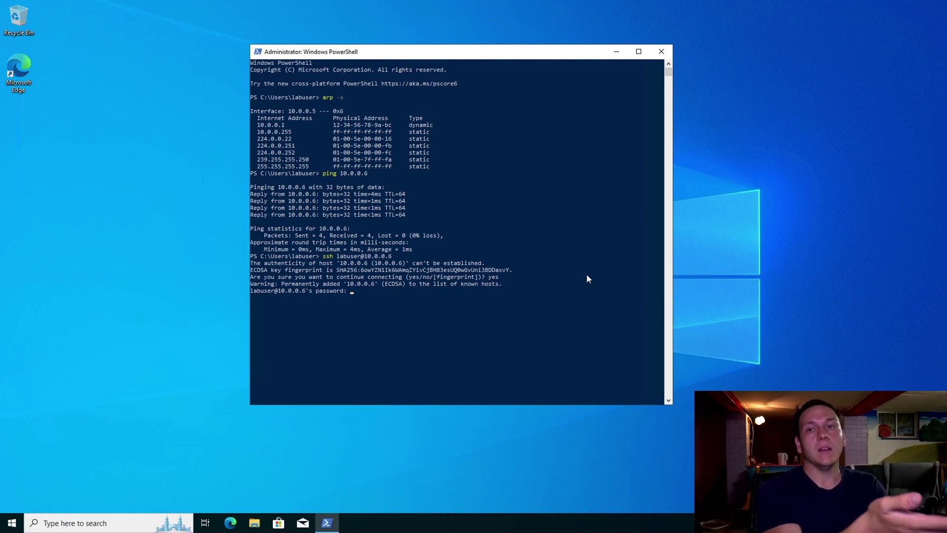
key("Return")
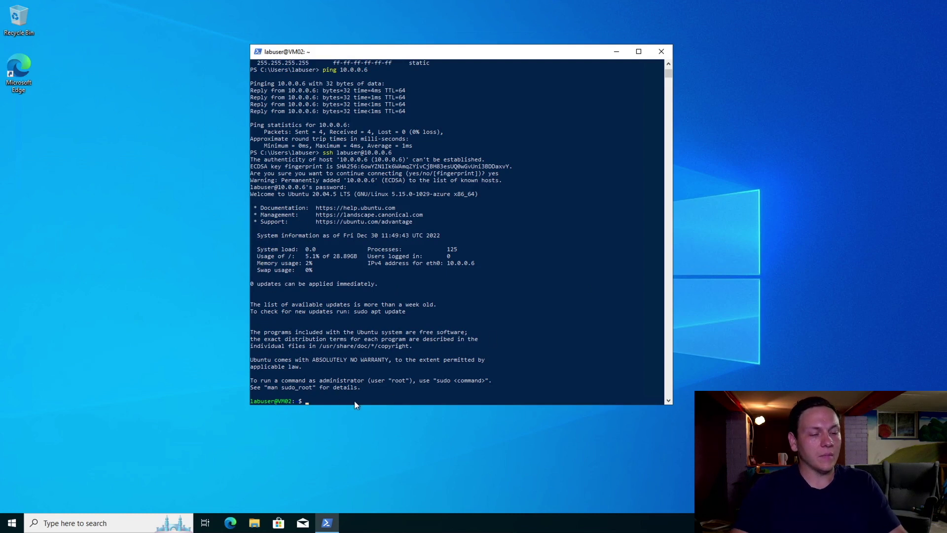
Run whoami and pwd on VM02, confirming user labuser in /home/labuser
type("whoam")
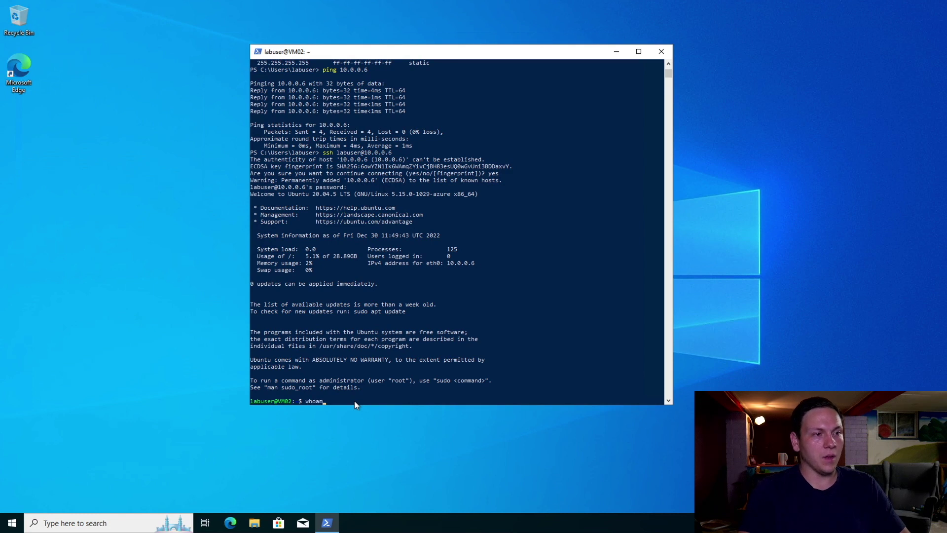
type("i")
key("Return")
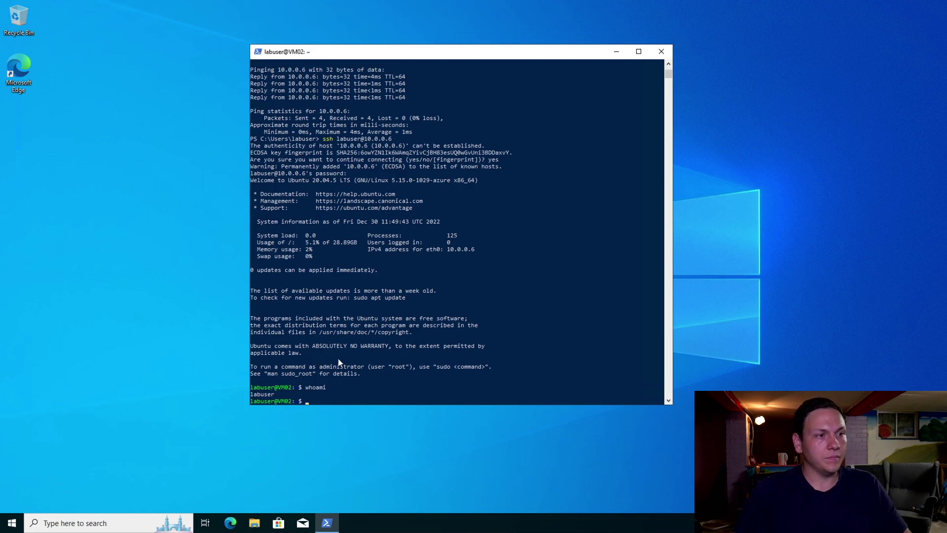
key("super")
key("super")
scroll(374, 383, "down", 4)
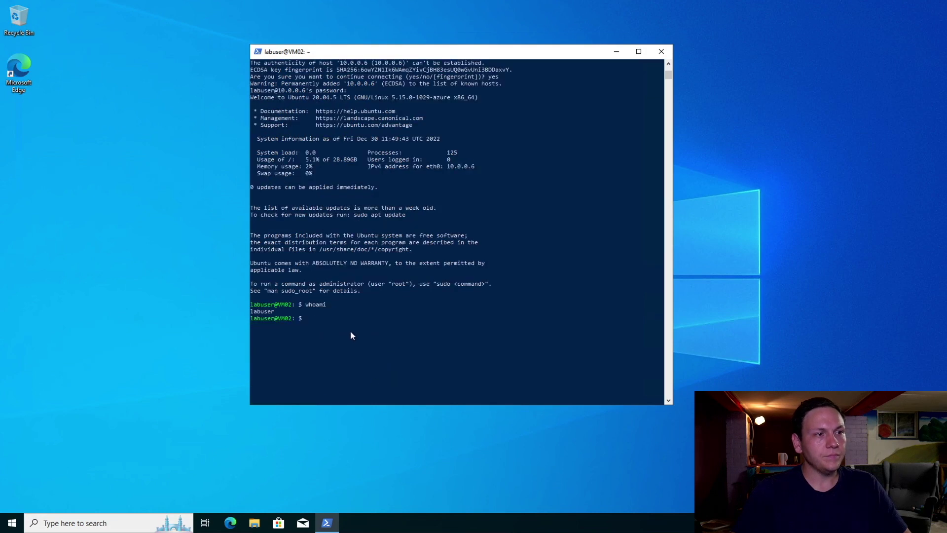
scroll(351, 335, "down", 2)
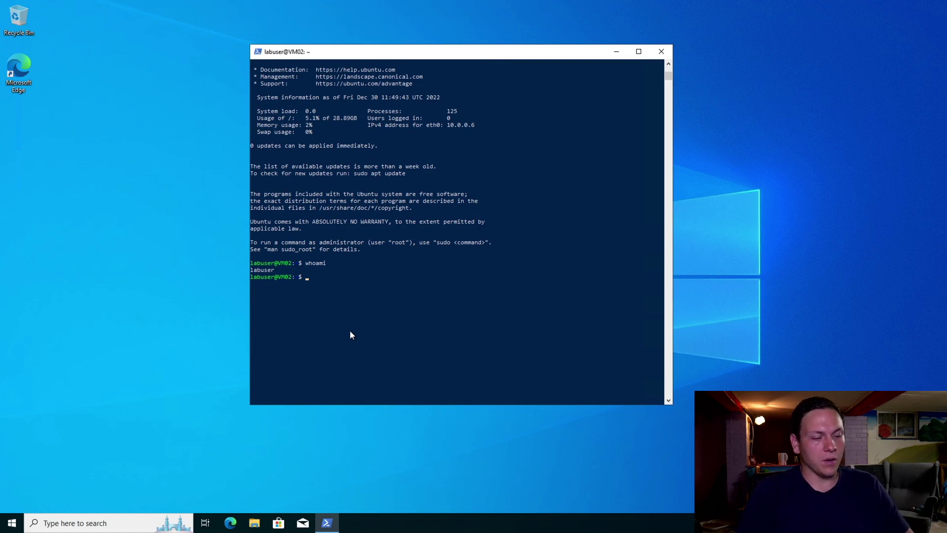
type("pwd")
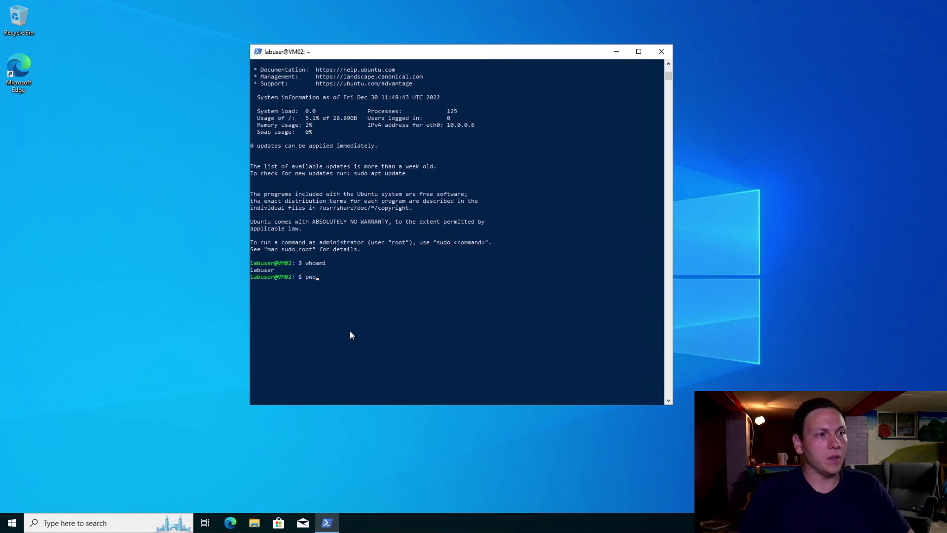
key("Return")
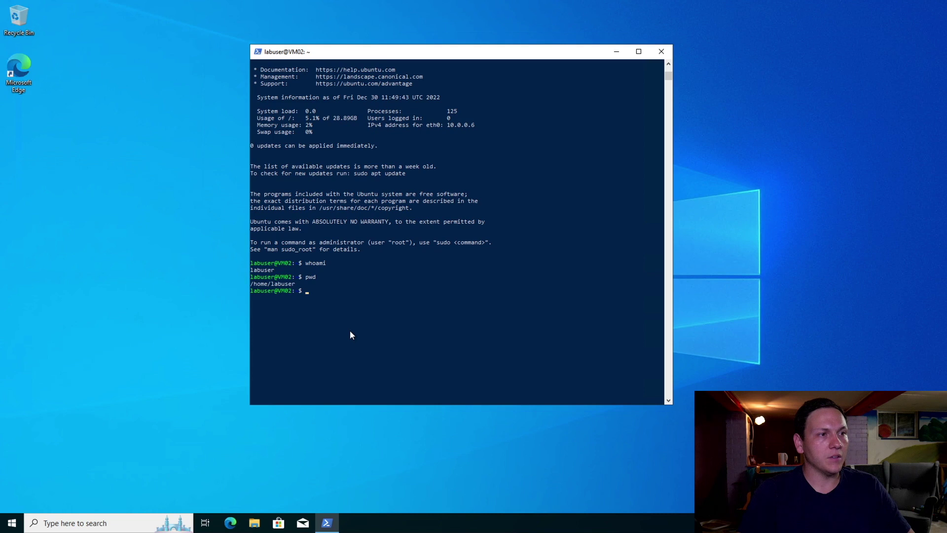